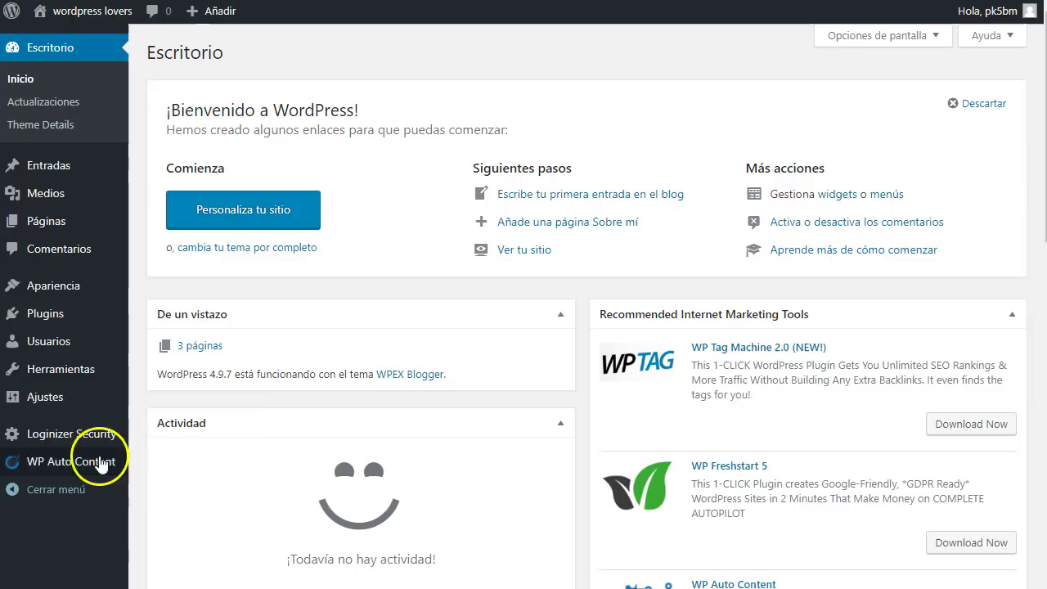
Open the settings page of the WP Auto Content plugin
mouse_move(94, 463)
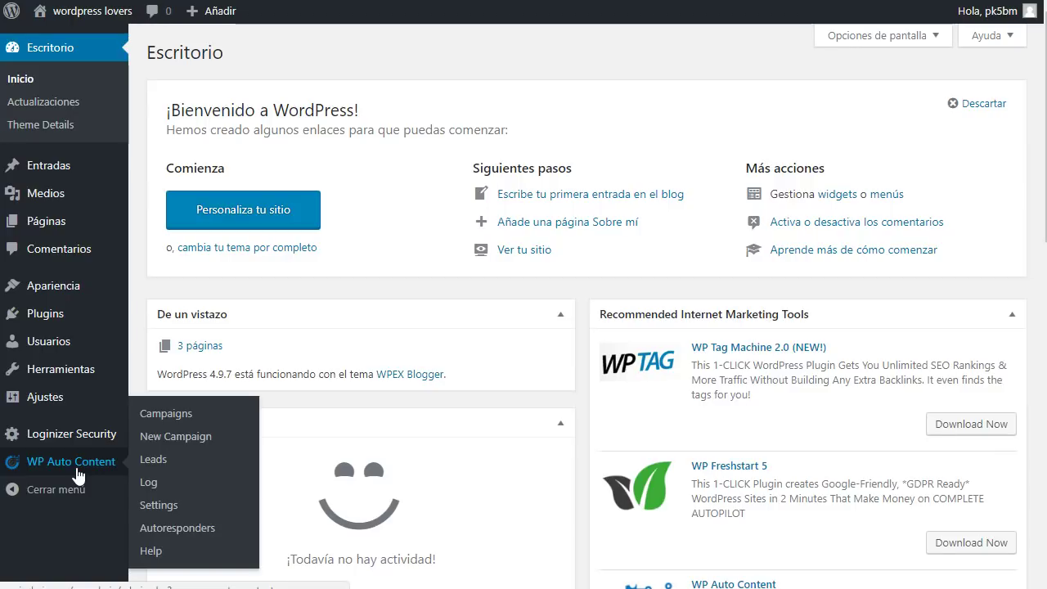
click(164, 507)
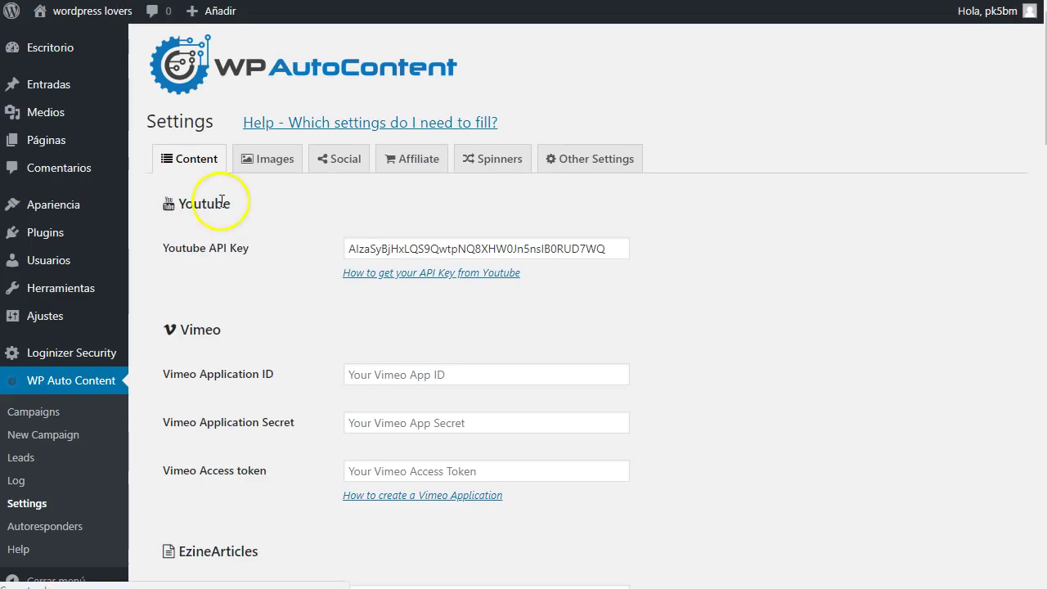
Open the public wordpress lovers site in a separate tab to view its front page, and return to the plugin settings
mouse_move(103, 15)
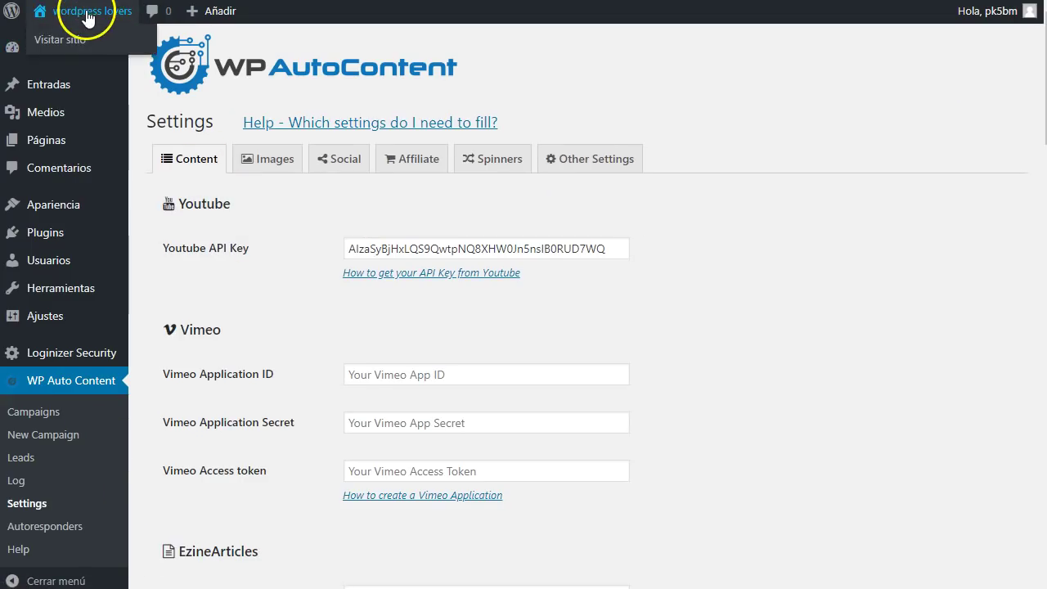
right_click(57, 45)
click(68, 49)
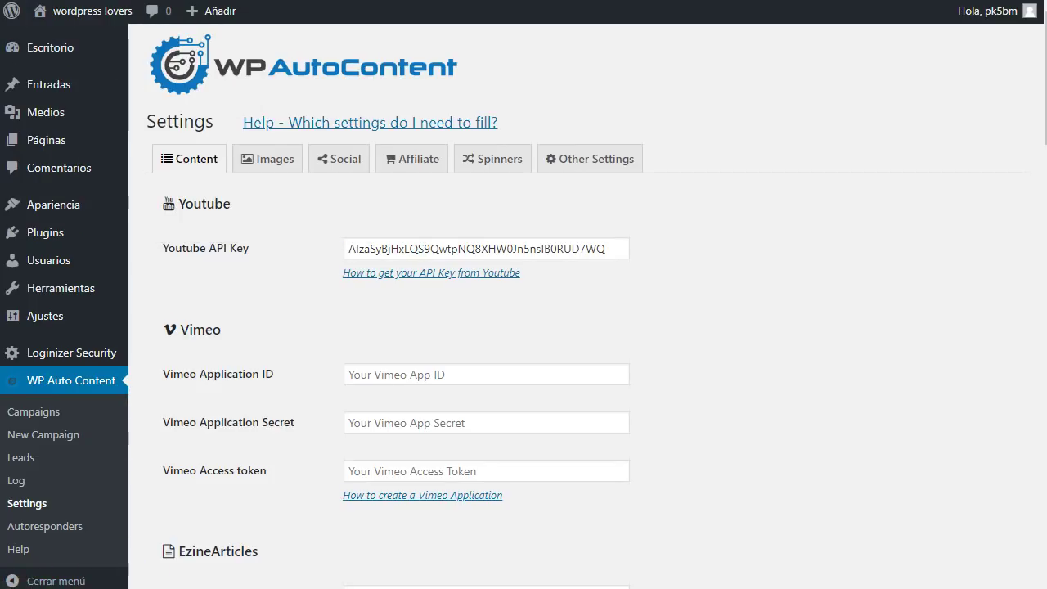
key(ctrl+Tab)
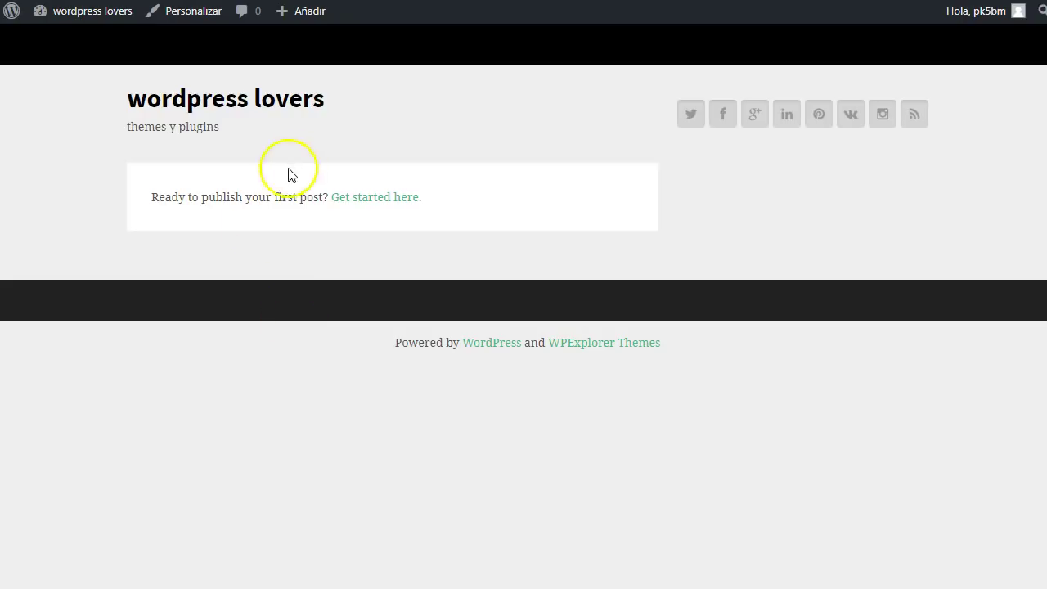
click(270, 98)
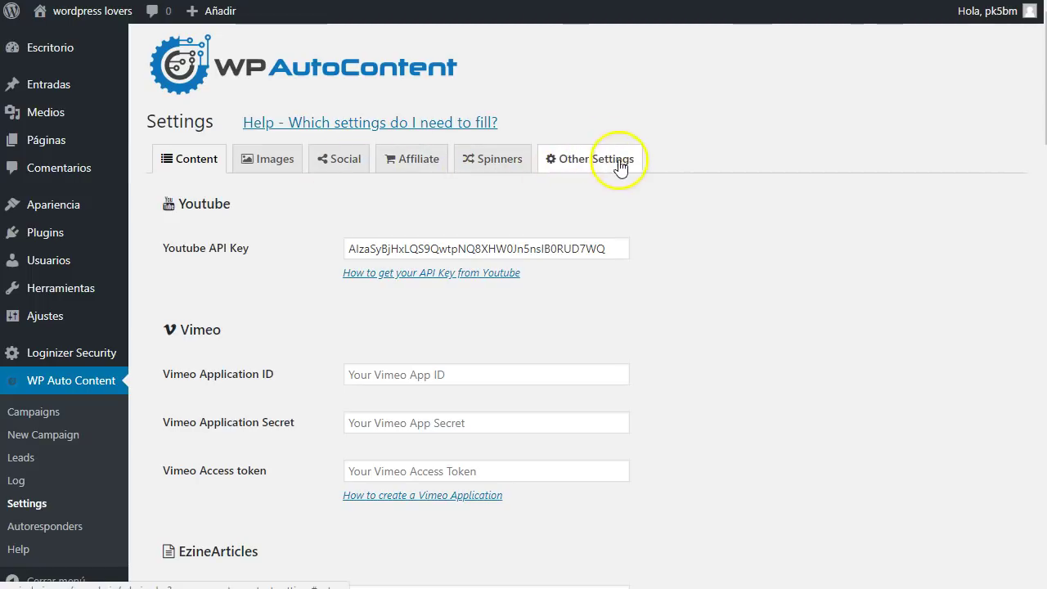
Open the plugin's guide on getting a YouTube API key and read through its instructions for creating a Google project
scroll(263, 238, down, 1)
scroll(264, 237, up, 1)
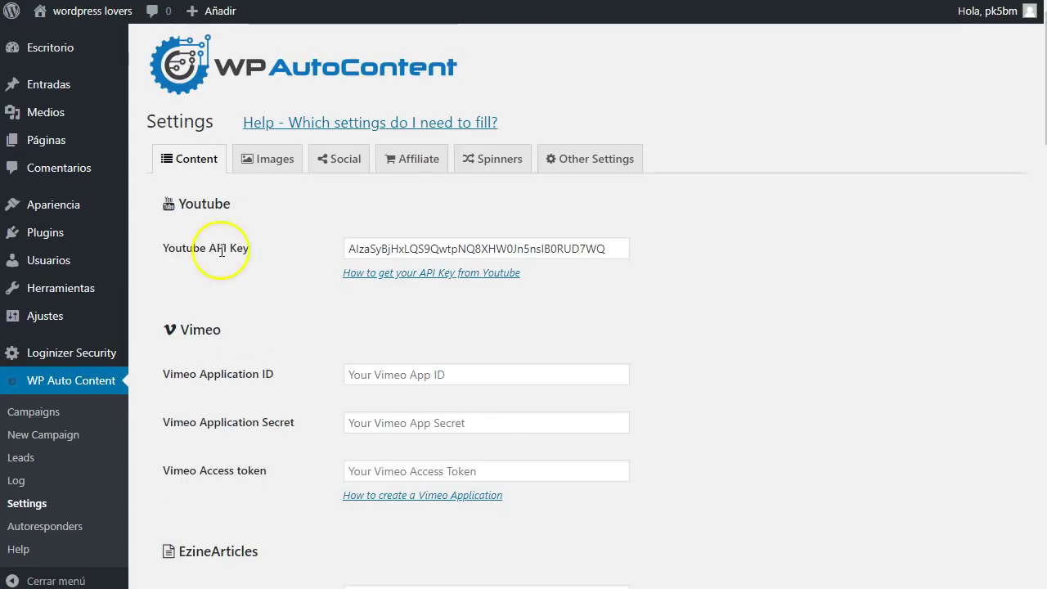
click(473, 275)
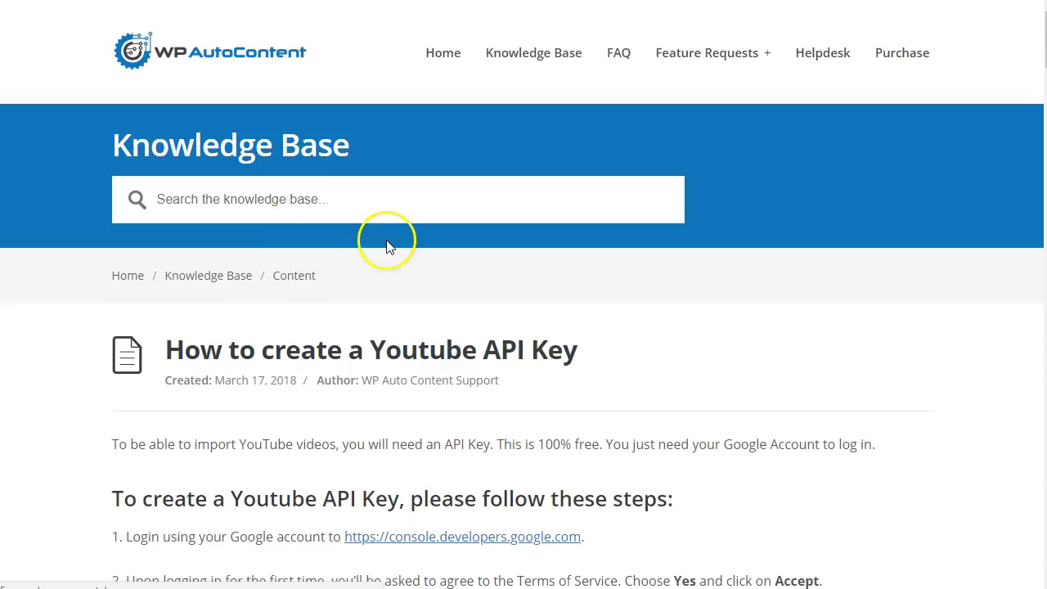
scroll(311, 307, down, 1)
scroll(303, 318, down, 6)
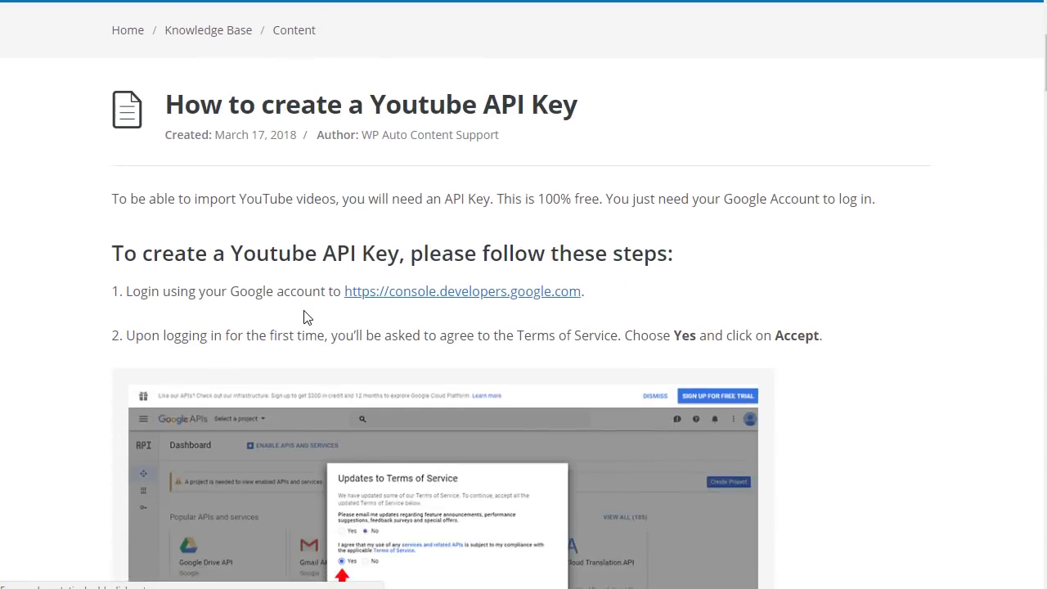
scroll(371, 377, down, 13)
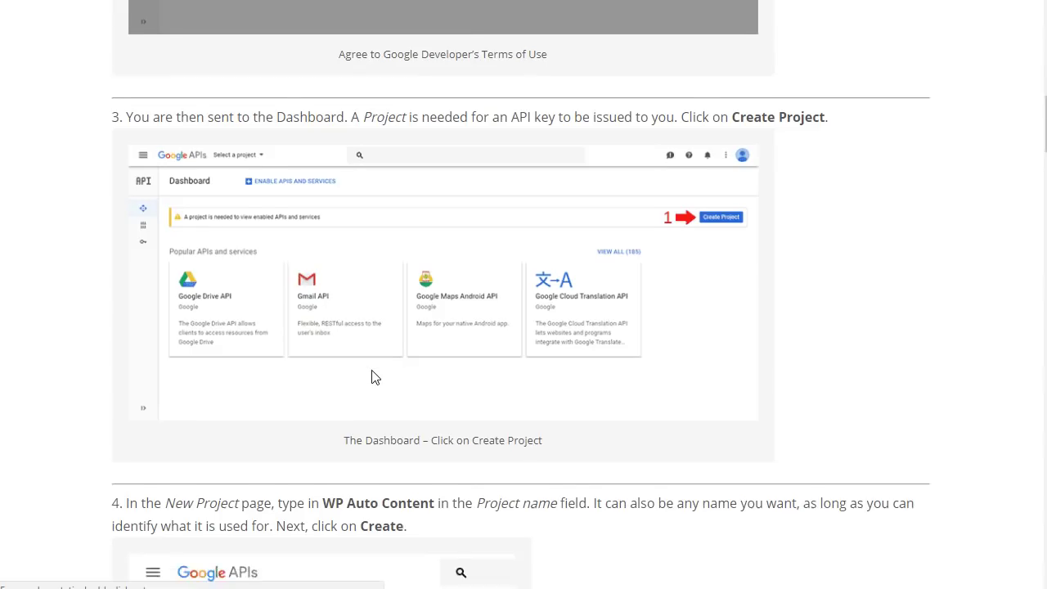
scroll(371, 377, down, 9)
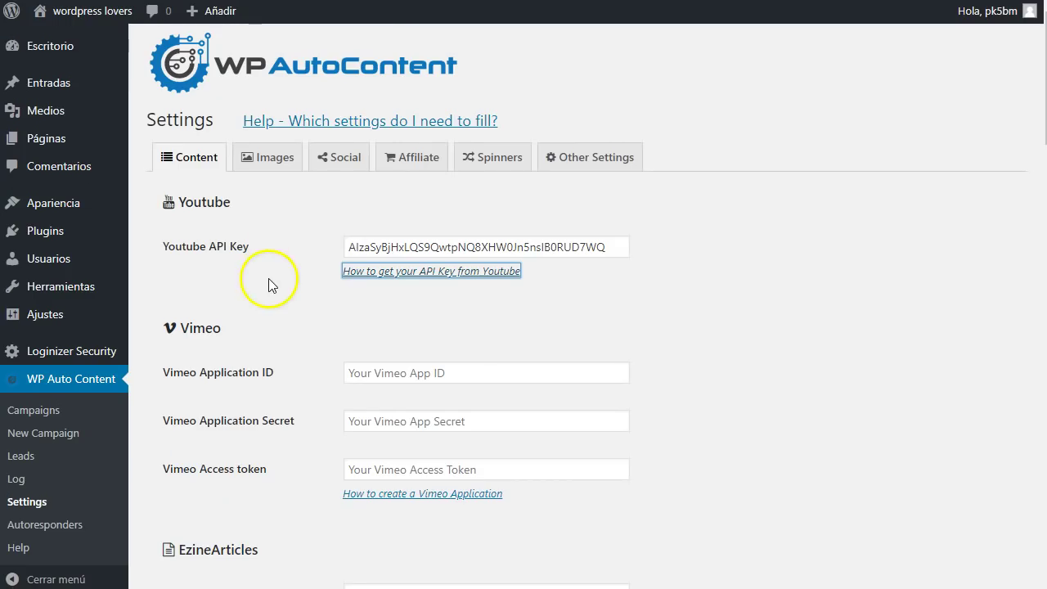
Examine the credential fields for every content source in the Content settings, from YouTube and Vimeo down to Google Books
scroll(268, 278, down, 2)
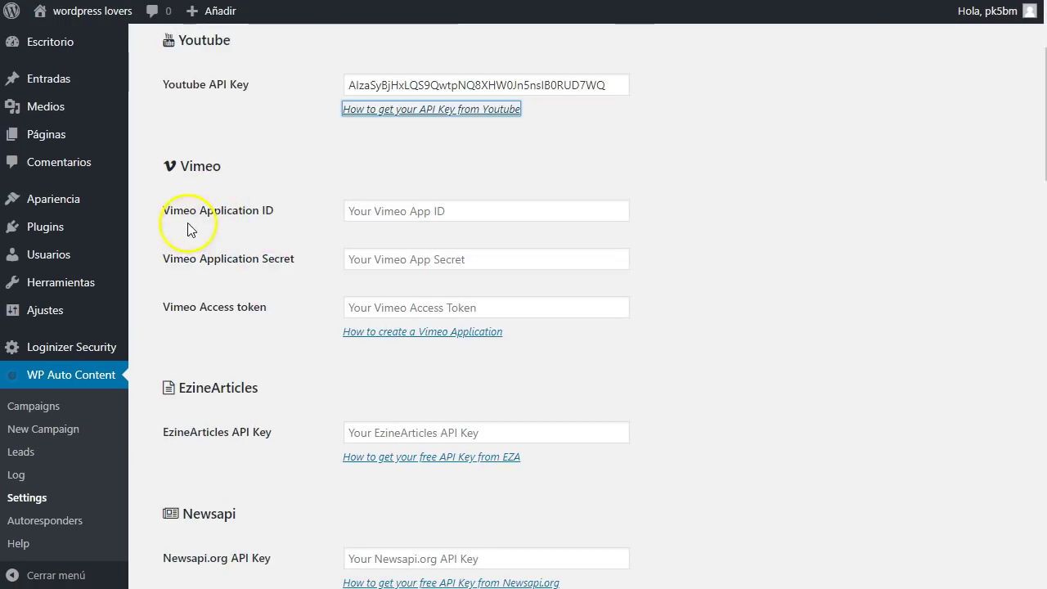
scroll(199, 174, down, 3)
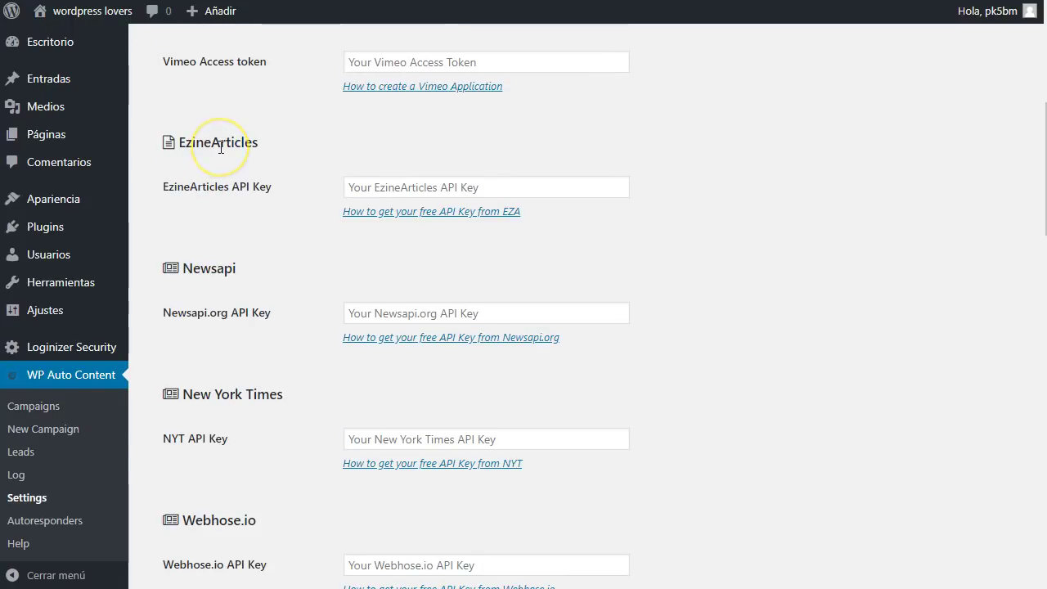
scroll(225, 269, down, 1)
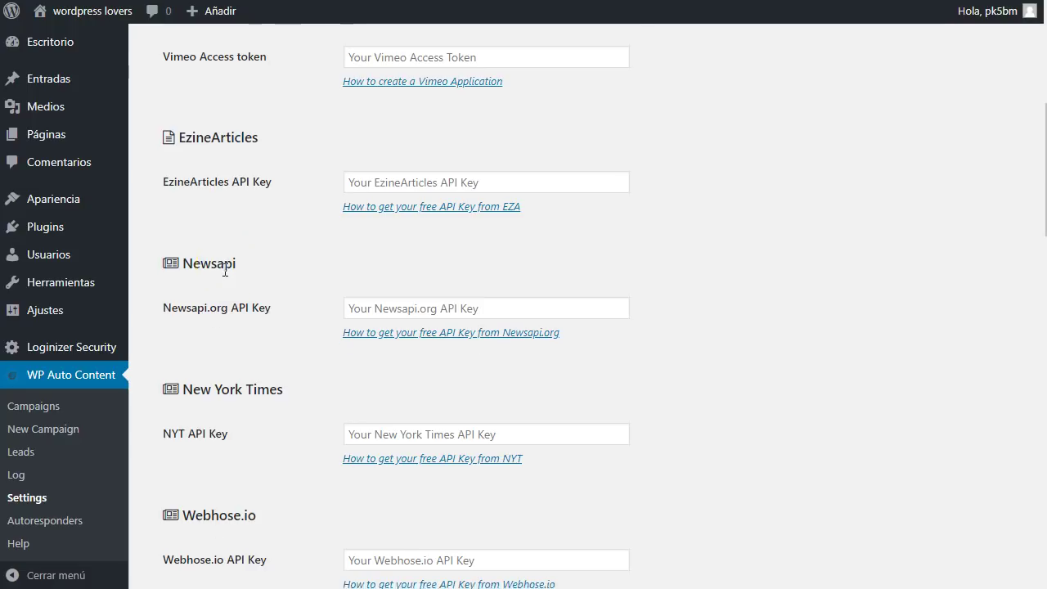
scroll(233, 261, down, 2)
scroll(253, 262, down, 2)
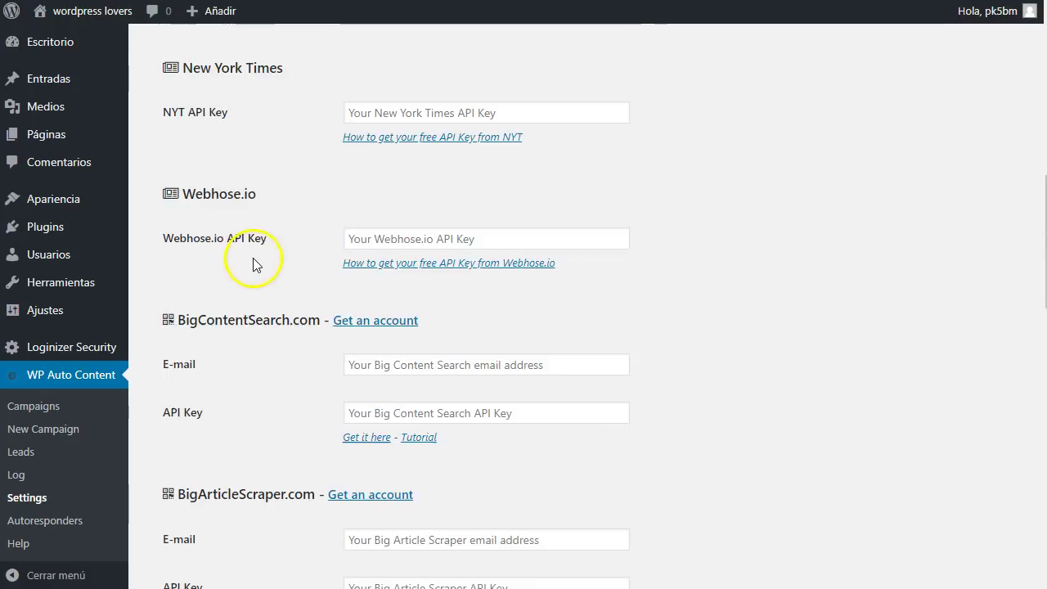
scroll(229, 384, down, 2)
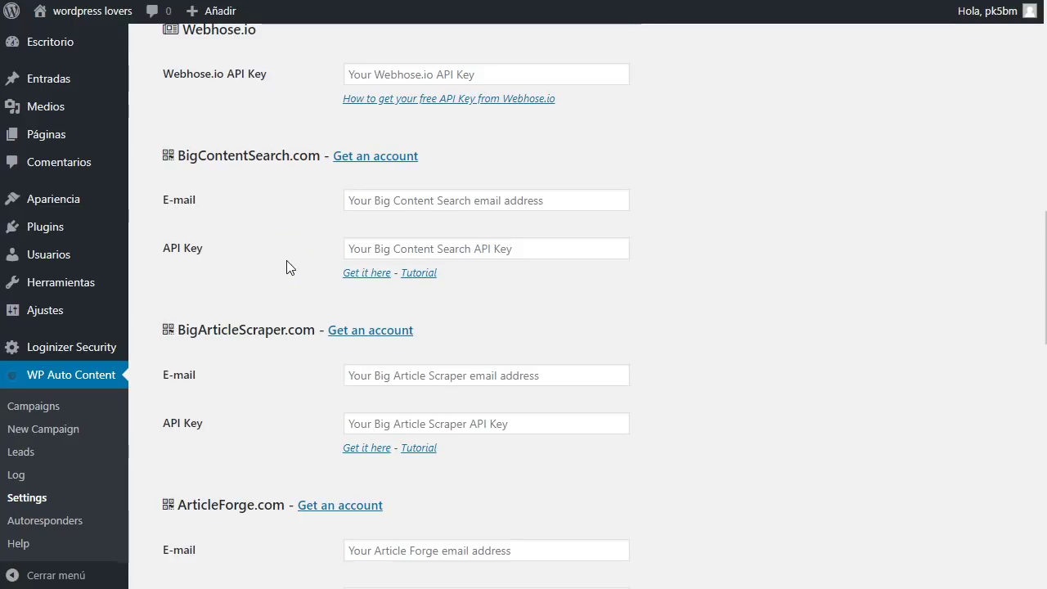
scroll(286, 260, down, 4)
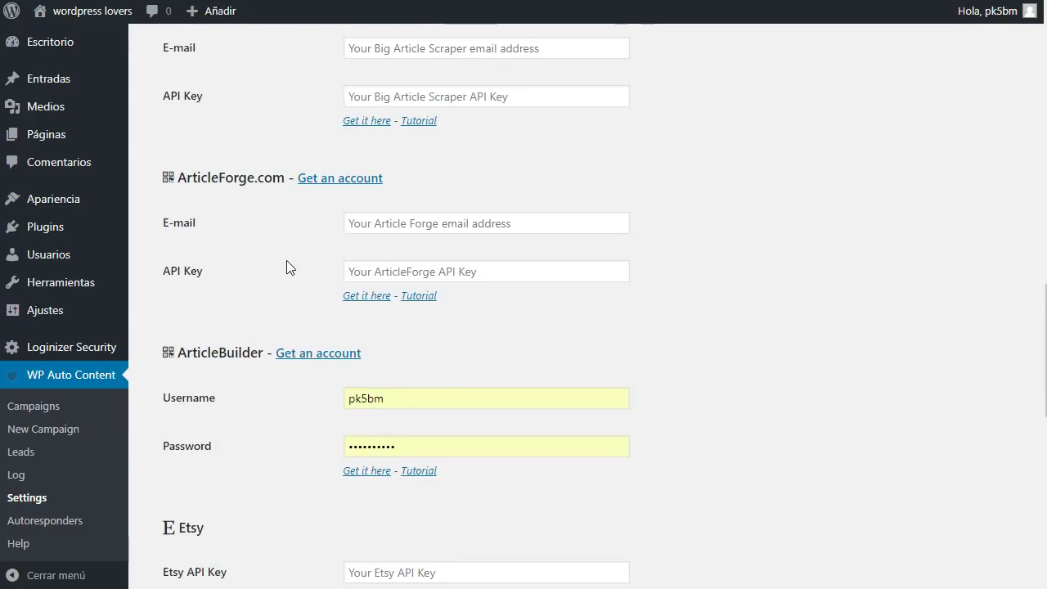
scroll(295, 246, down, 4)
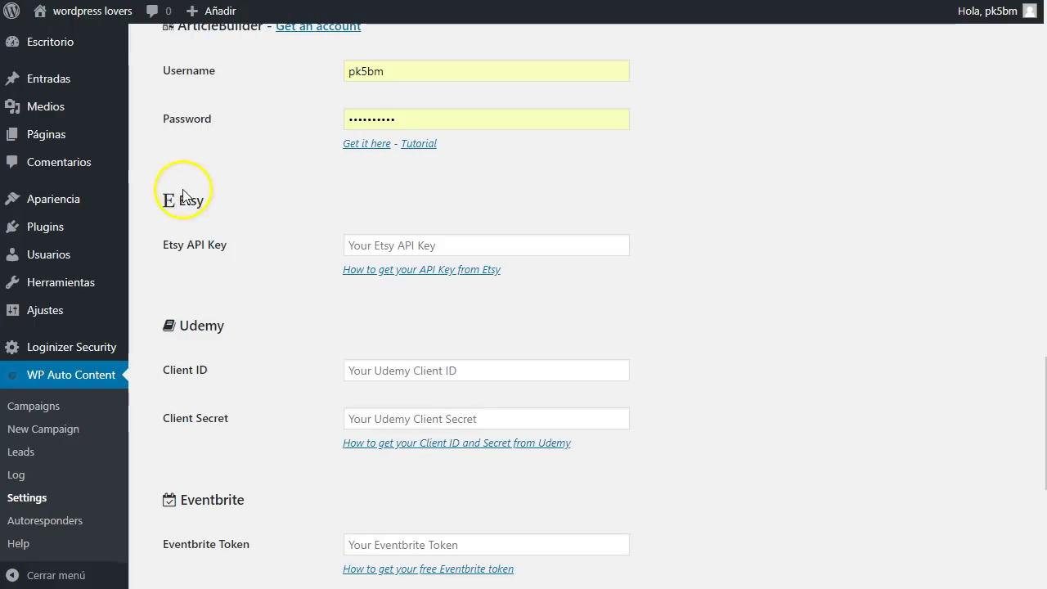
scroll(226, 344, down, 2)
scroll(229, 344, down, 3)
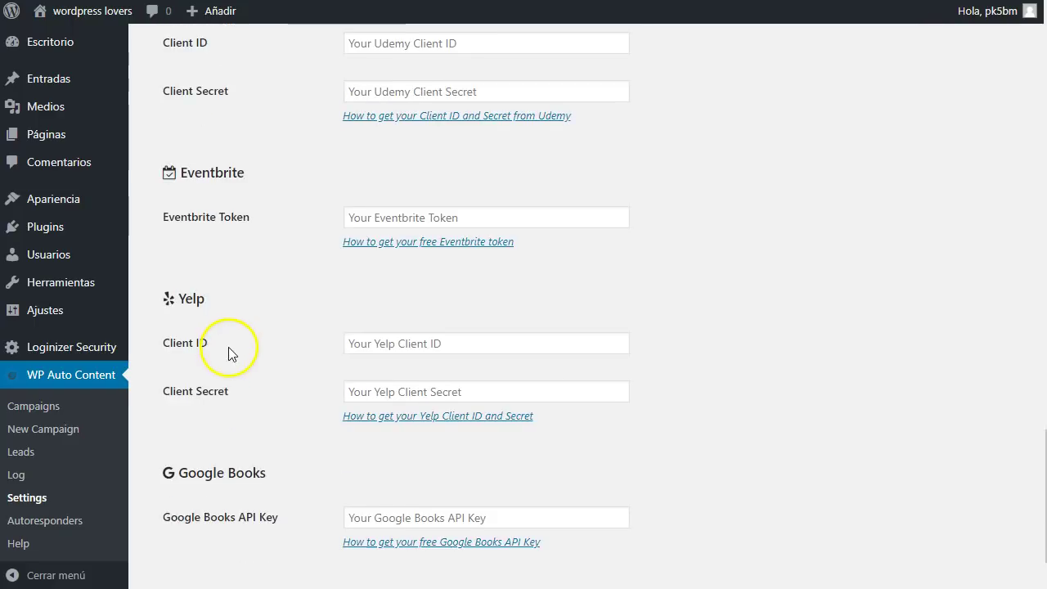
scroll(301, 279, up, 1)
scroll(301, 280, up, 20)
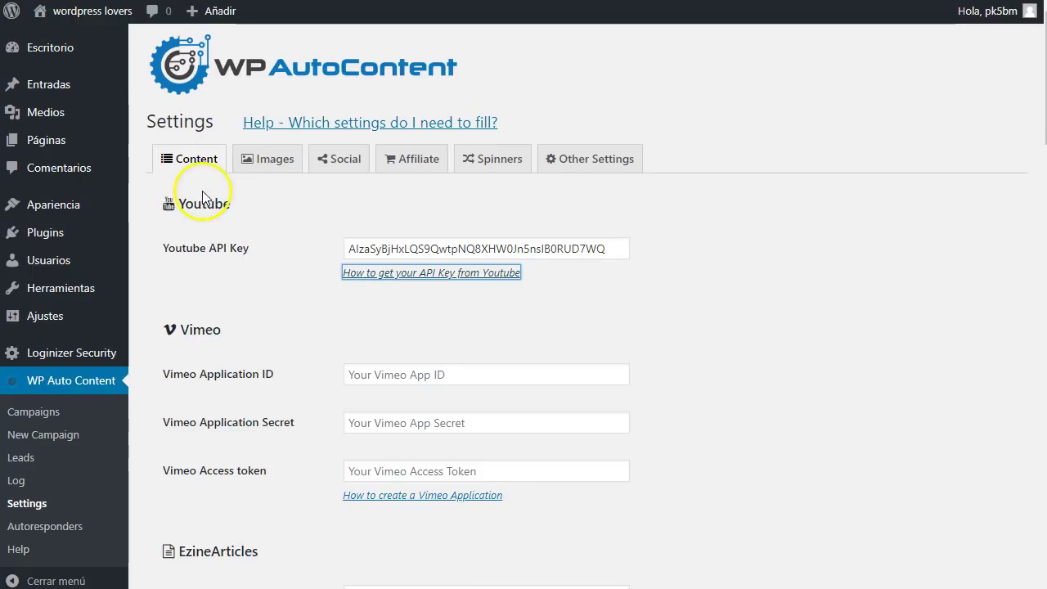
Review the Flickr and Pixabay key fields in the Images settings and the Facebook-to-Tumblr credential fields in the Social settings
click(275, 163)
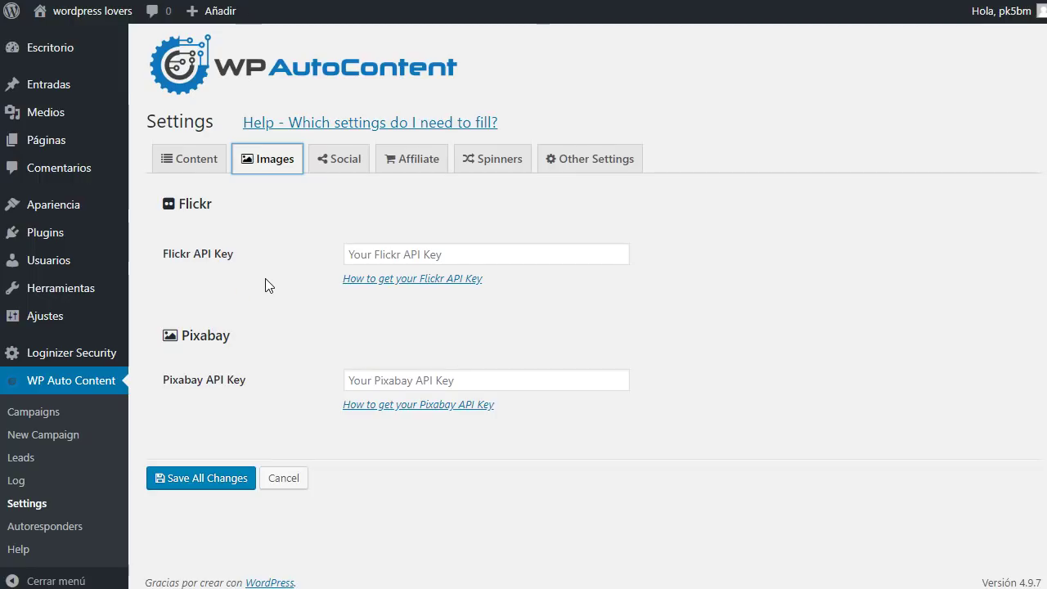
click(338, 158)
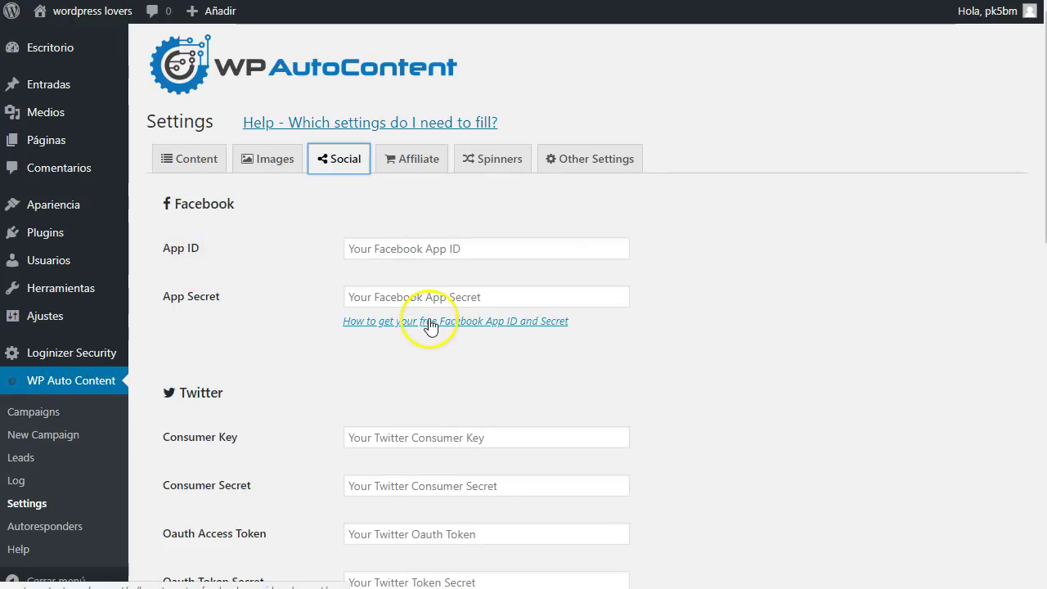
scroll(291, 328, down, 3)
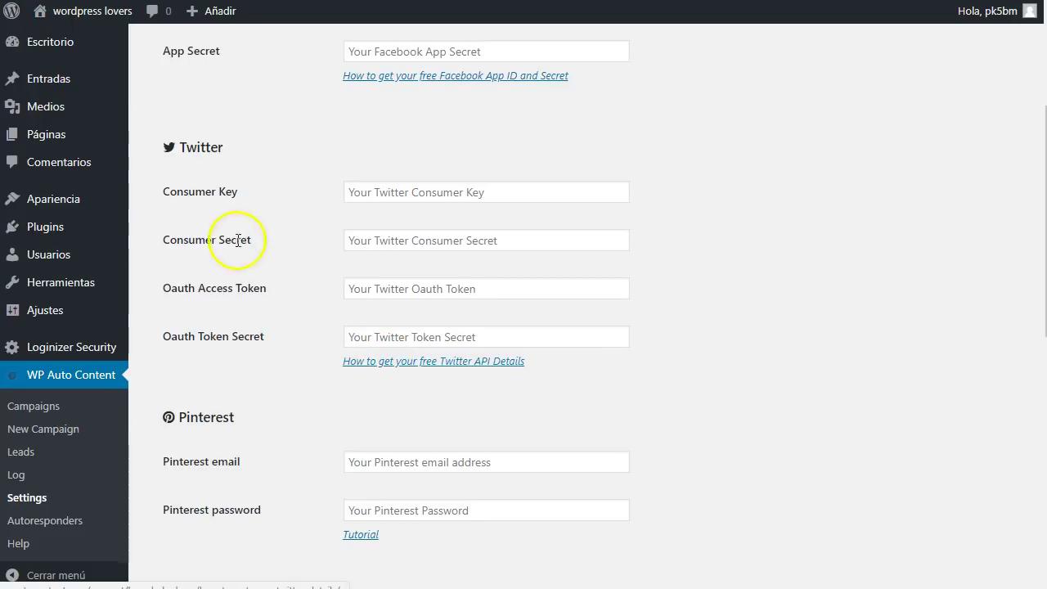
scroll(276, 344, down, 2)
scroll(278, 327, down, 2)
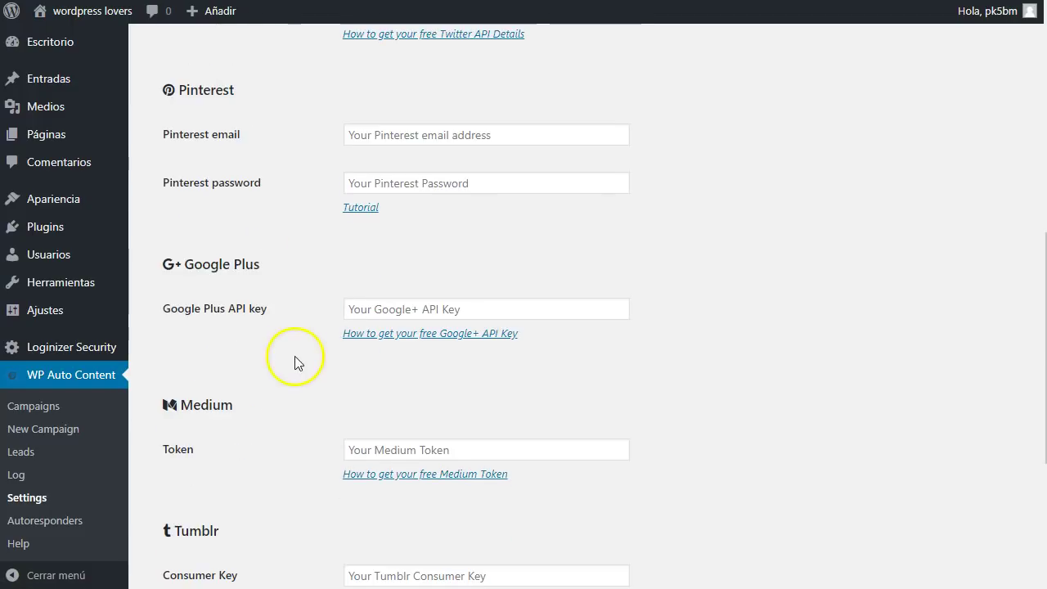
scroll(237, 327, down, 2)
scroll(229, 286, down, 2)
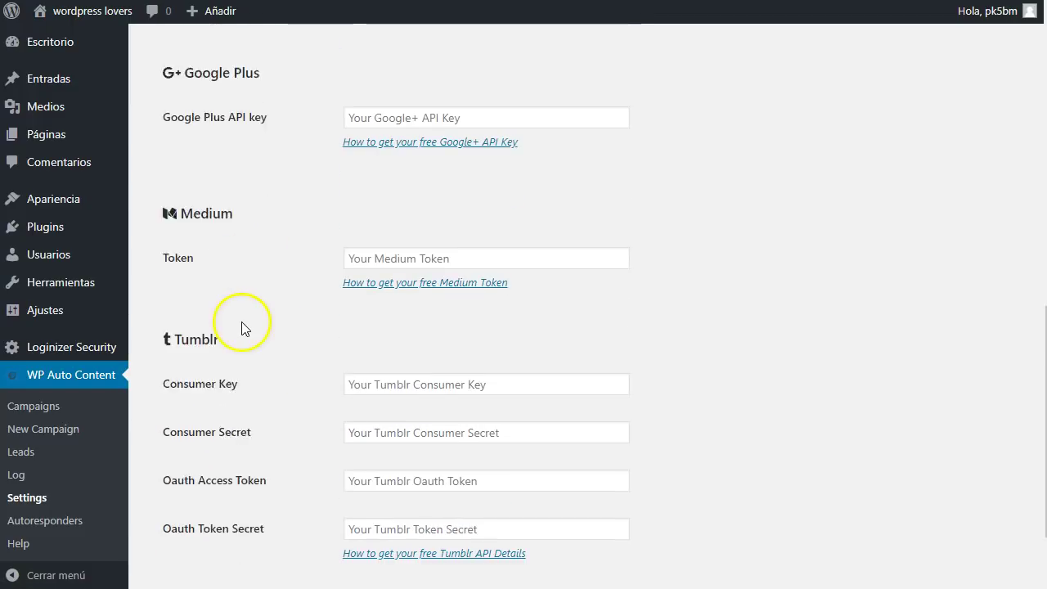
scroll(275, 377, up, 2)
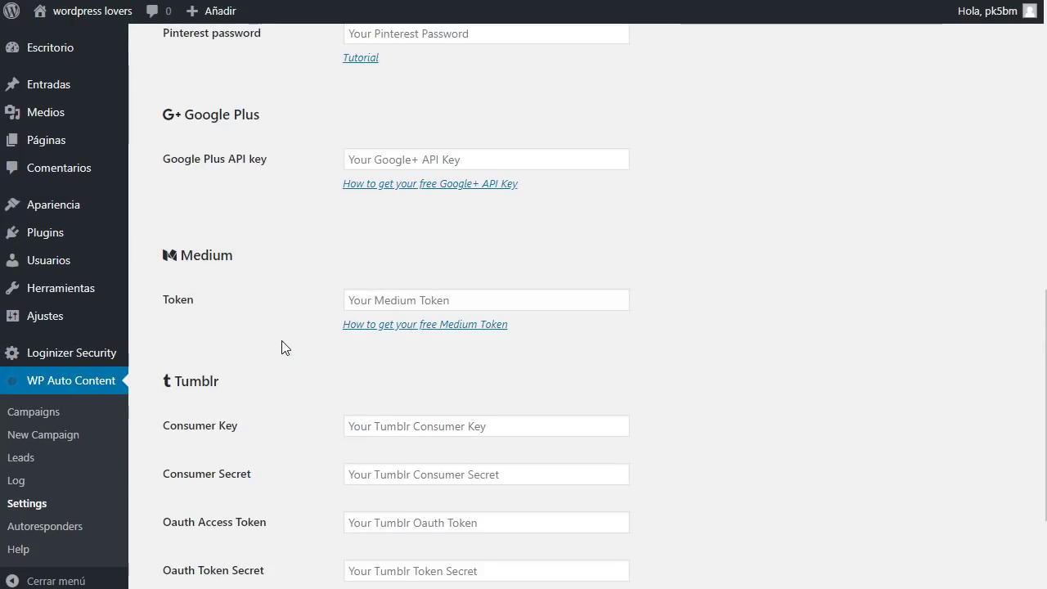
scroll(282, 348, up, 8)
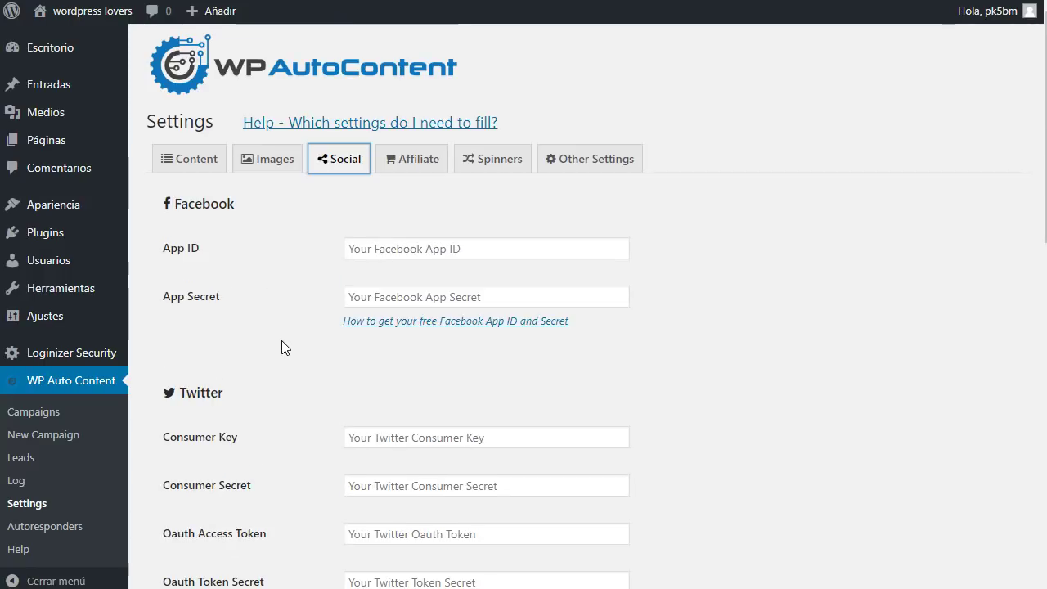
Examine the Affiliate settings for each network, from Amazon, eBay and Aliexpress down to Envato and Careerjet
click(422, 162)
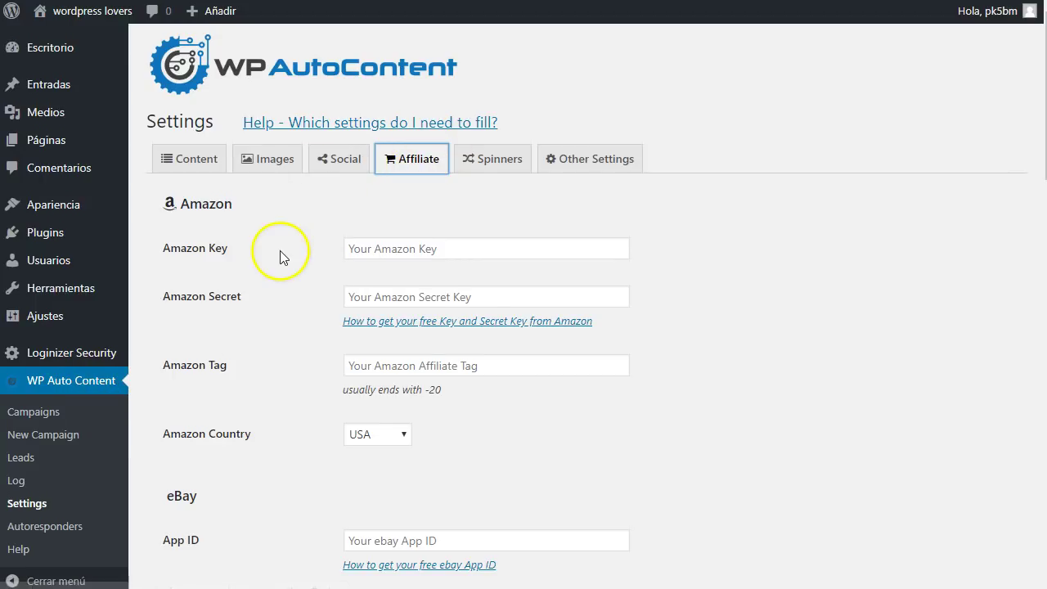
scroll(280, 250, down, 1)
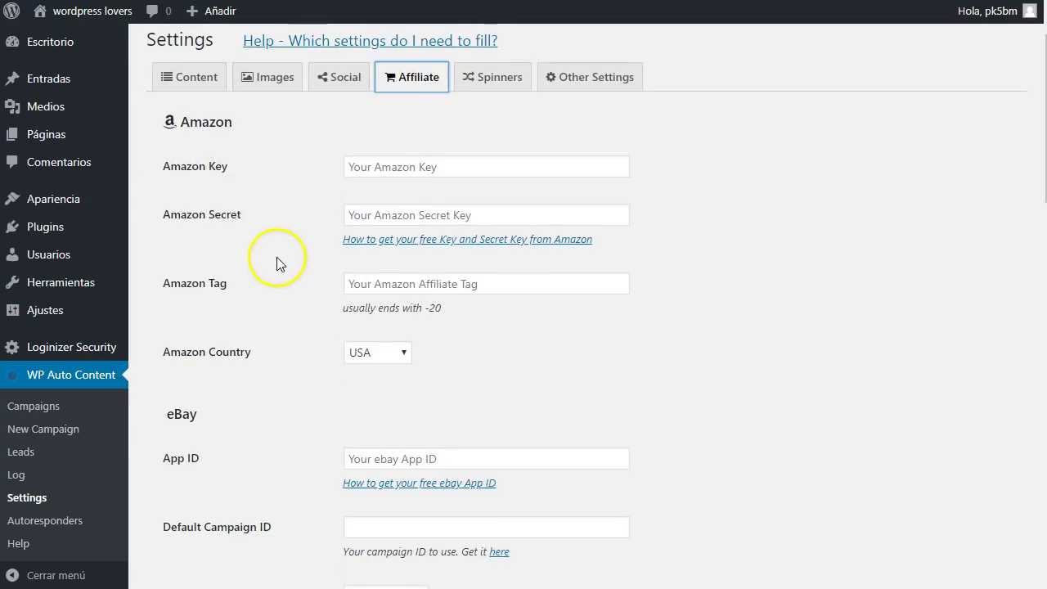
scroll(278, 256, down, 2)
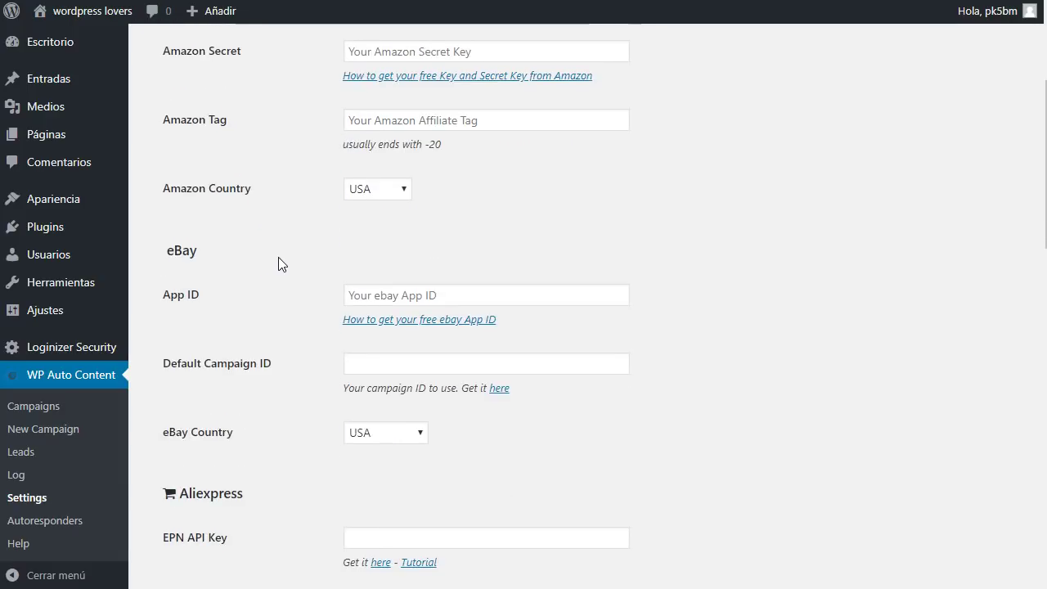
scroll(264, 273, down, 1)
scroll(255, 278, down, 2)
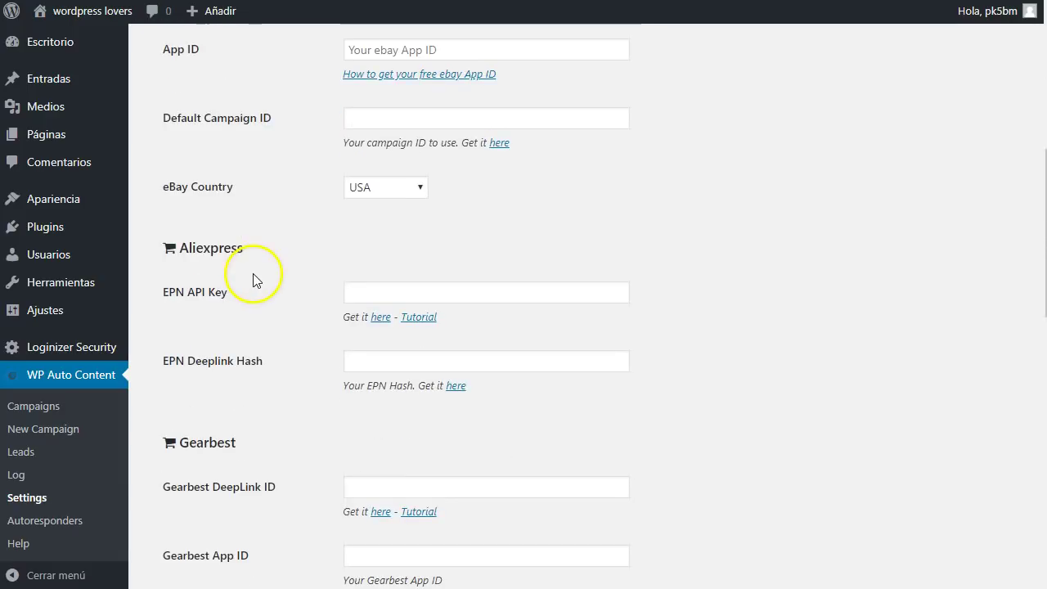
scroll(208, 249, down, 2)
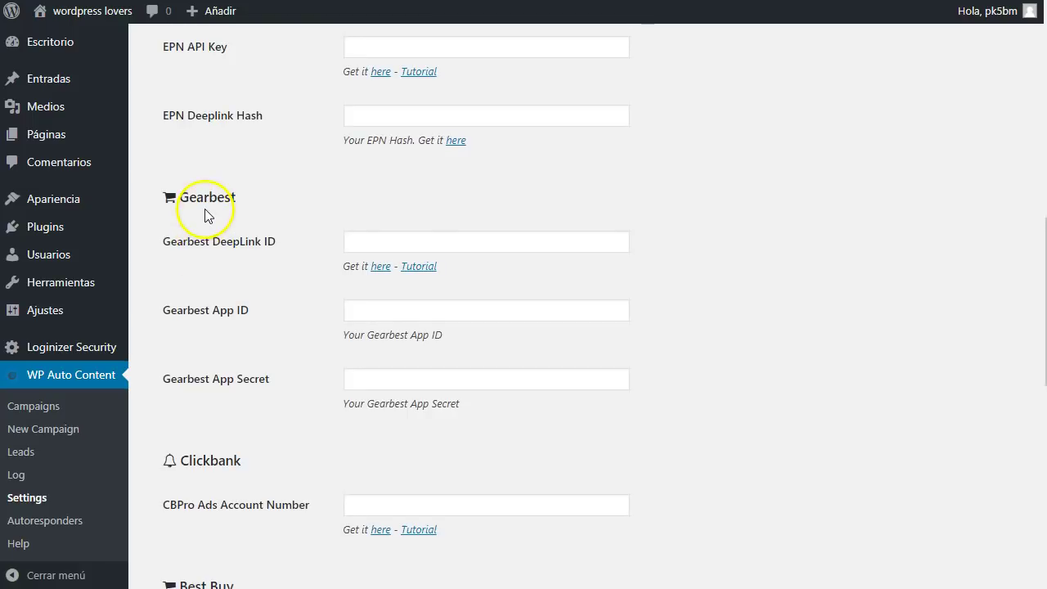
scroll(206, 221, down, 2)
scroll(229, 287, down, 2)
scroll(207, 277, down, 3)
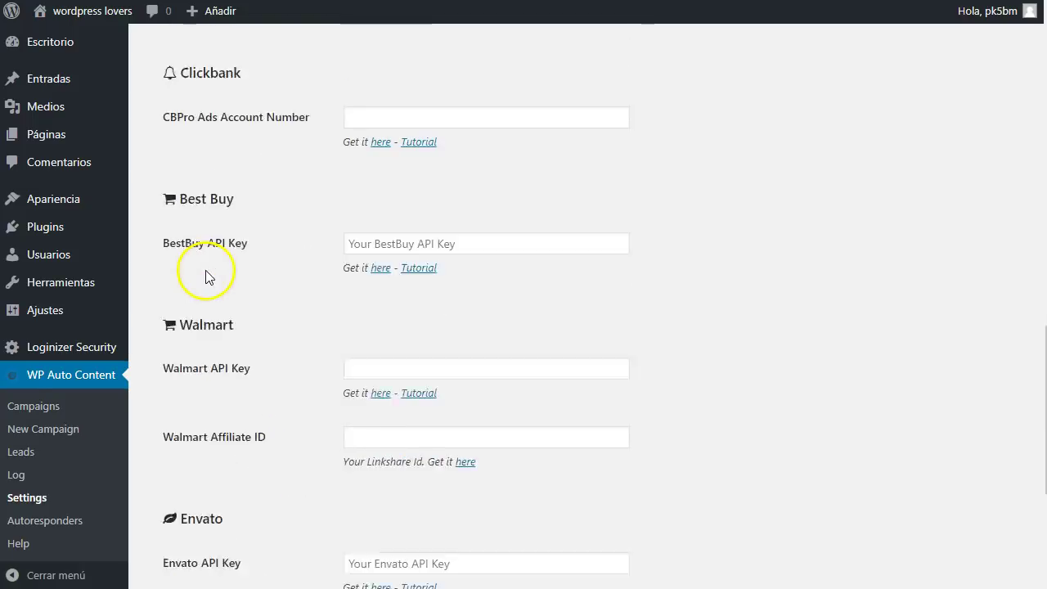
scroll(218, 346, down, 2)
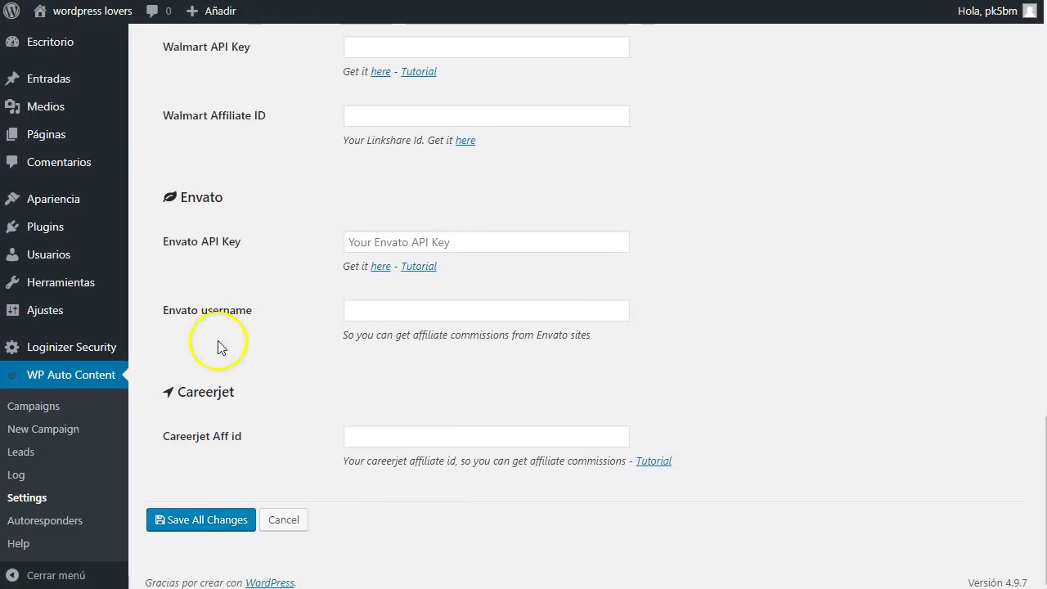
scroll(286, 346, up, 8)
scroll(287, 346, up, 8)
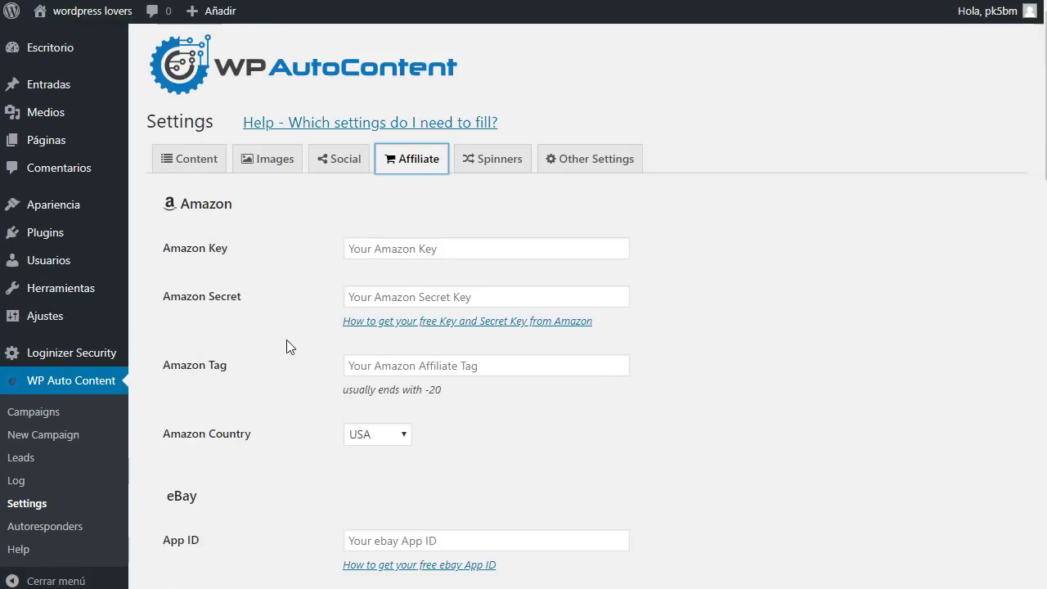
Review the account fields for each article spinner in the Spinners settings, from Spin Rewriter and Spinner Chief down to WordAI
scroll(286, 342, down, 2)
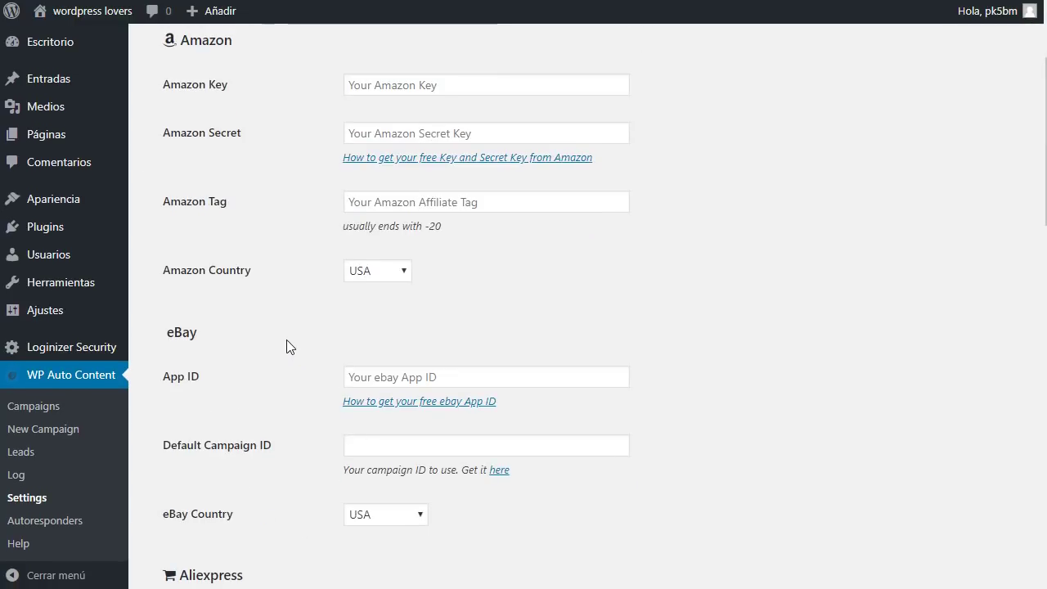
scroll(287, 342, up, 2)
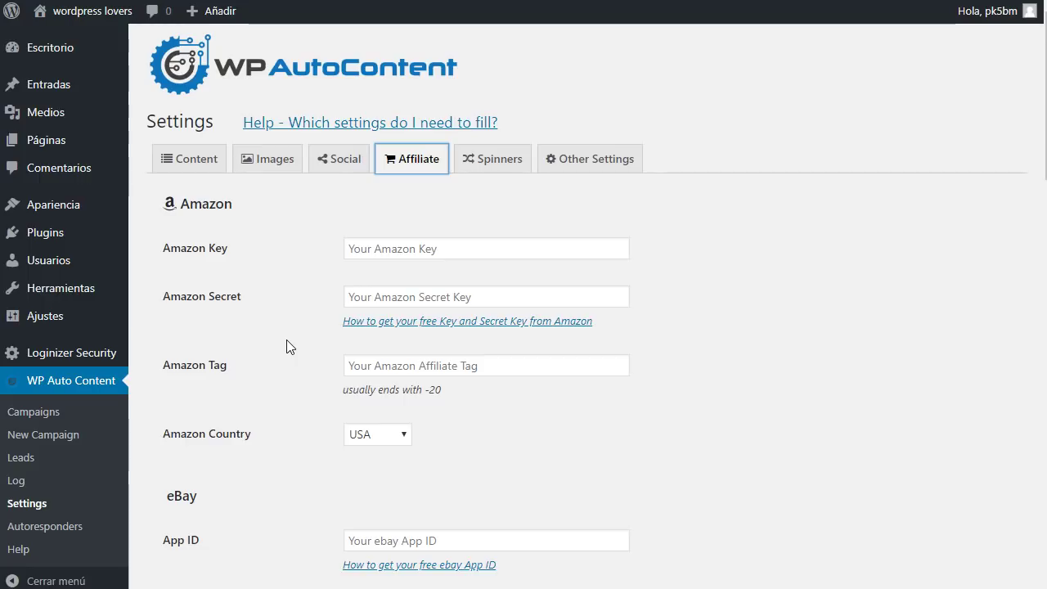
click(502, 166)
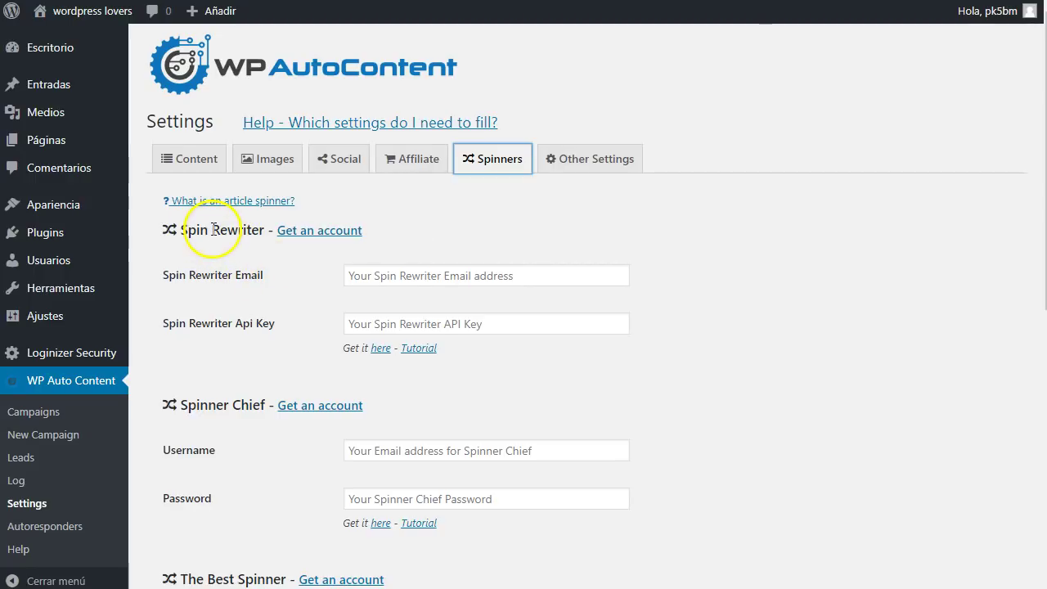
scroll(223, 373, down, 3)
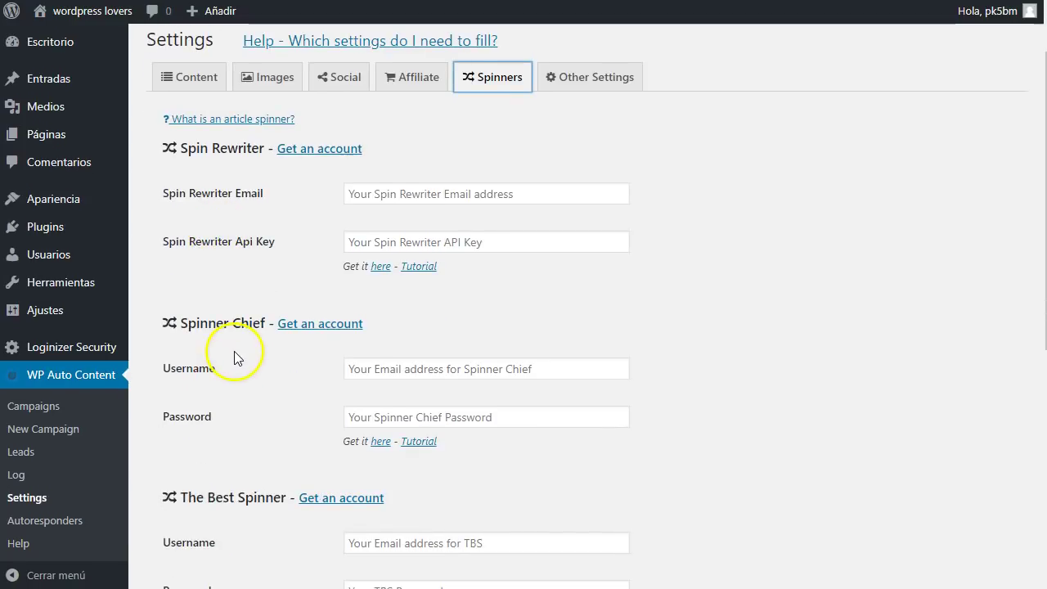
scroll(237, 354, down, 4)
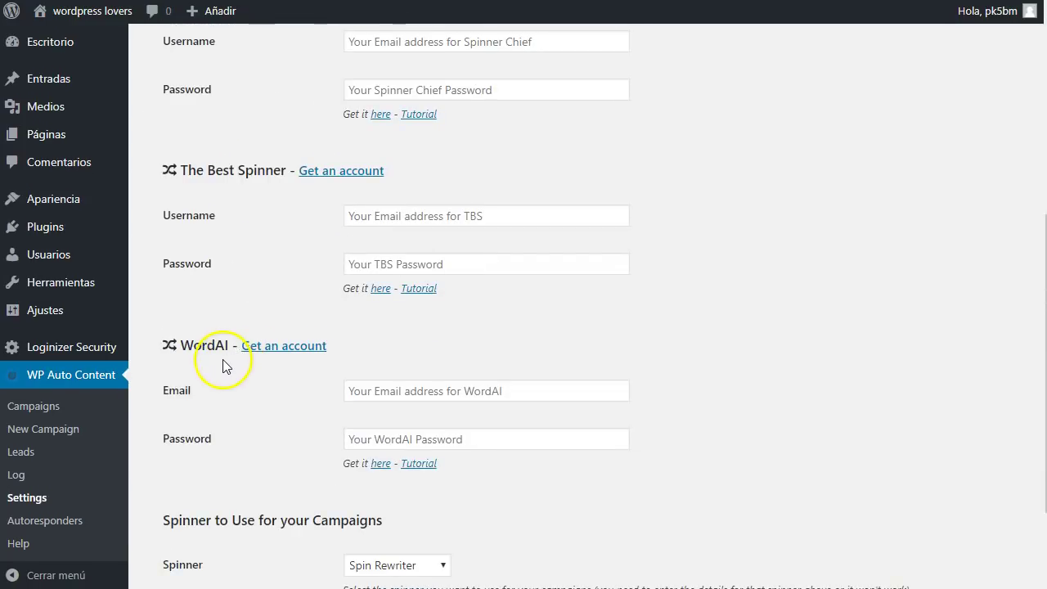
scroll(225, 370, up, 4)
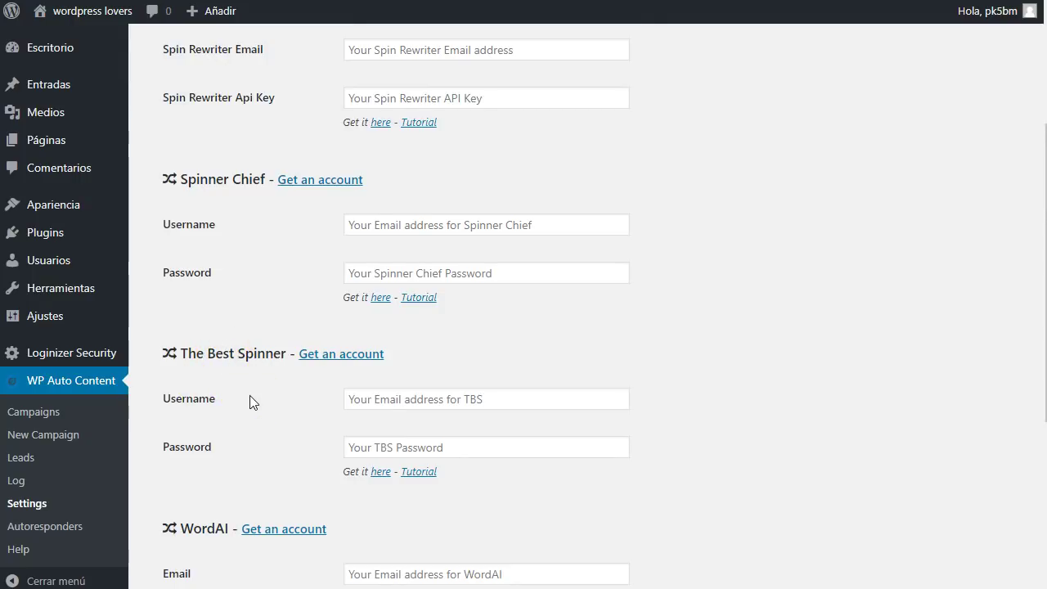
scroll(253, 403, up, 3)
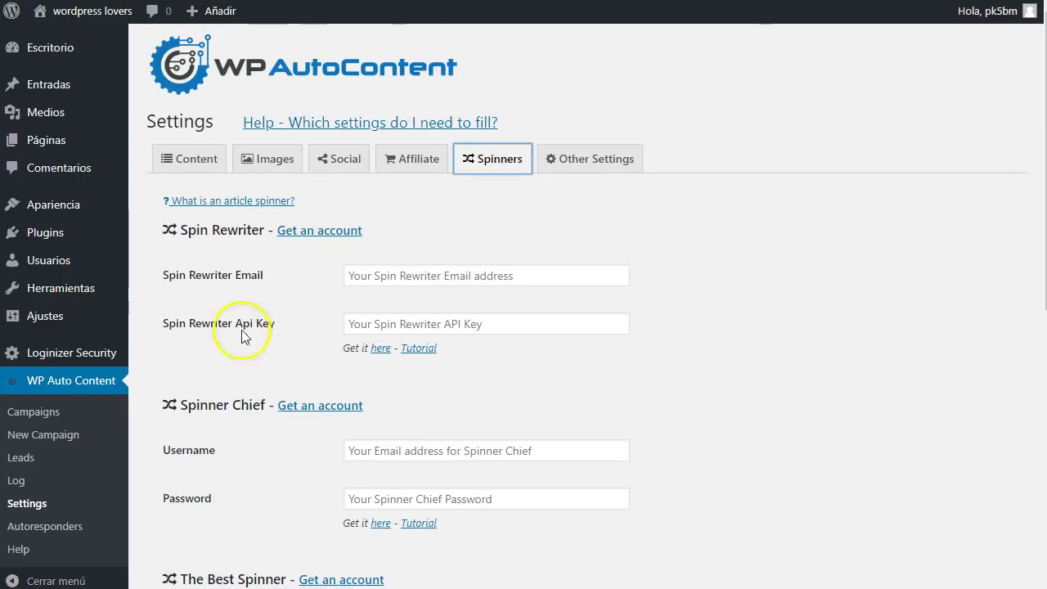
scroll(229, 378, down, 2)
scroll(229, 378, up, 2)
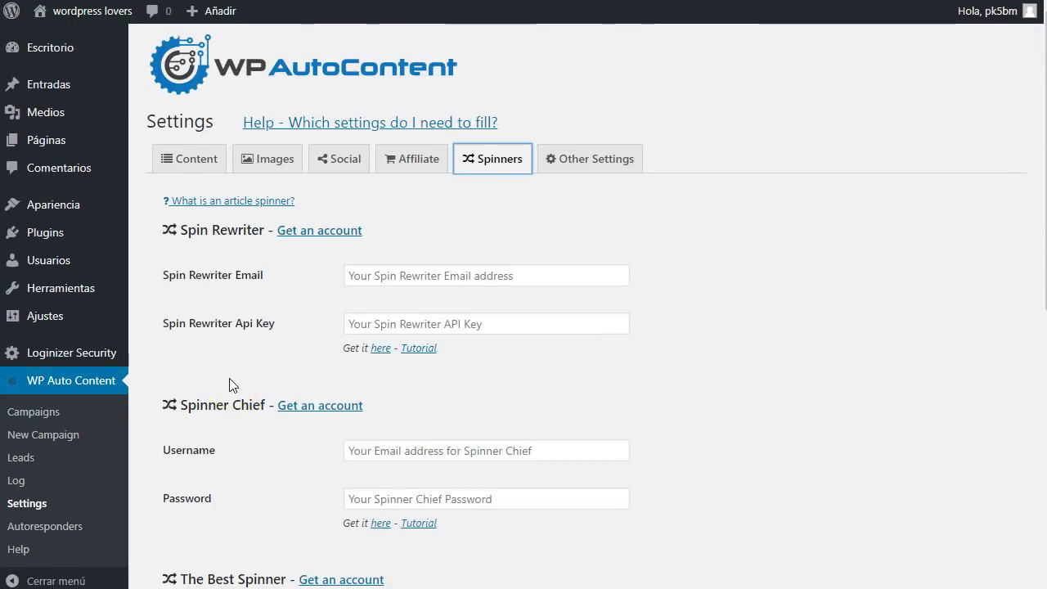
Check the cron URL in Other Settings and look through the Content credential fields again down to Google Books
click(598, 158)
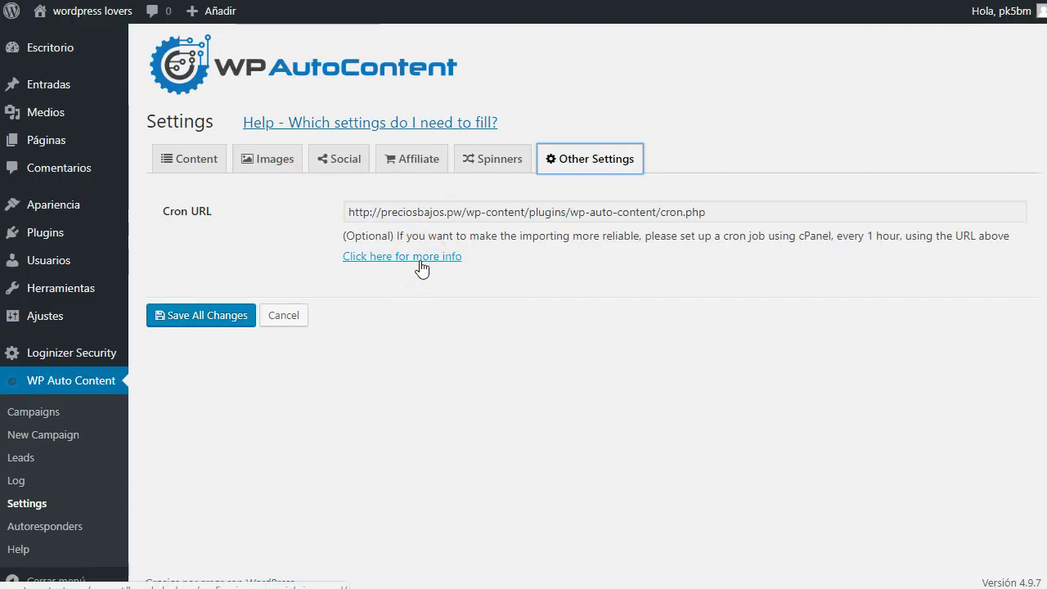
click(193, 159)
scroll(269, 413, down, 2)
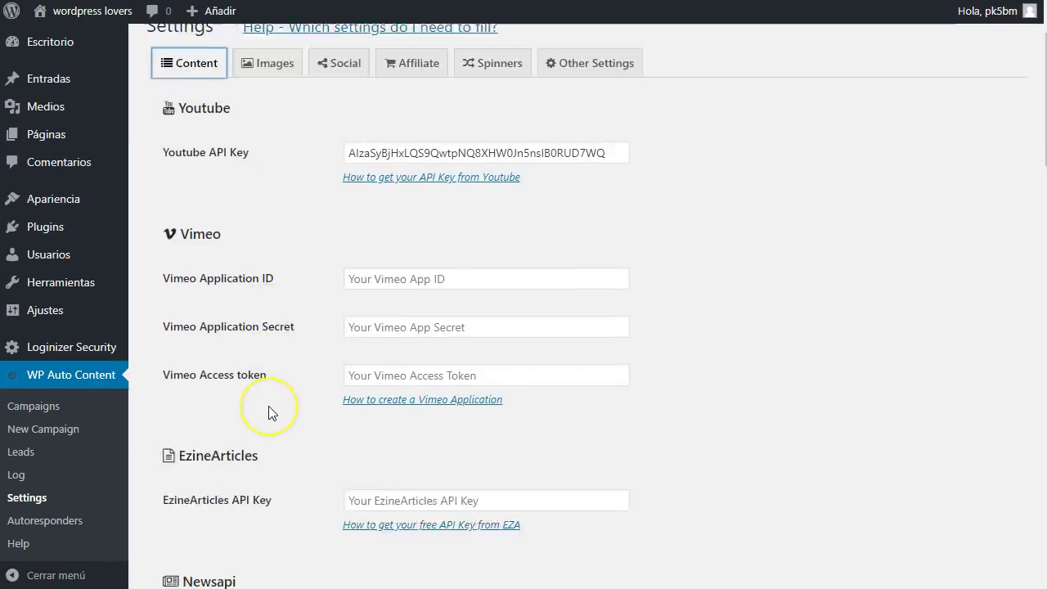
scroll(269, 409, down, 1)
scroll(269, 409, up, 3)
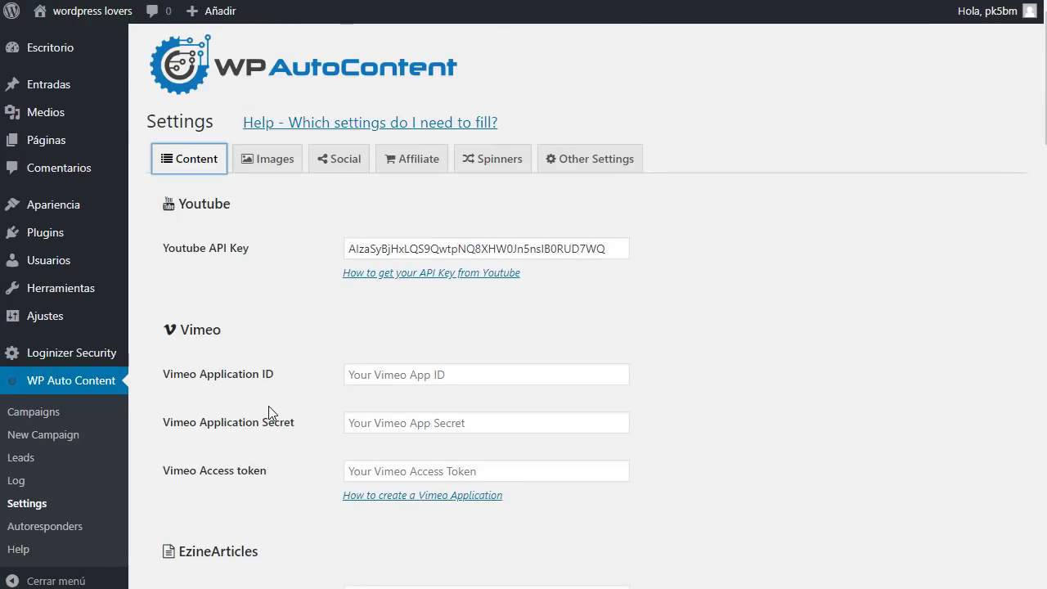
scroll(268, 406, down, 15)
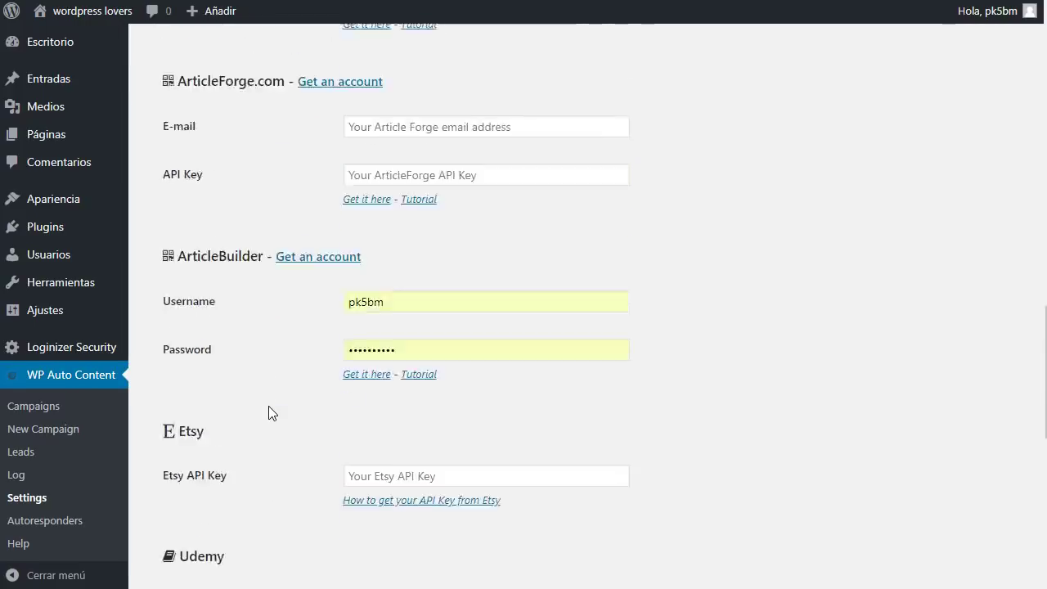
scroll(268, 406, down, 8)
scroll(269, 406, up, 2)
scroll(268, 406, up, 5)
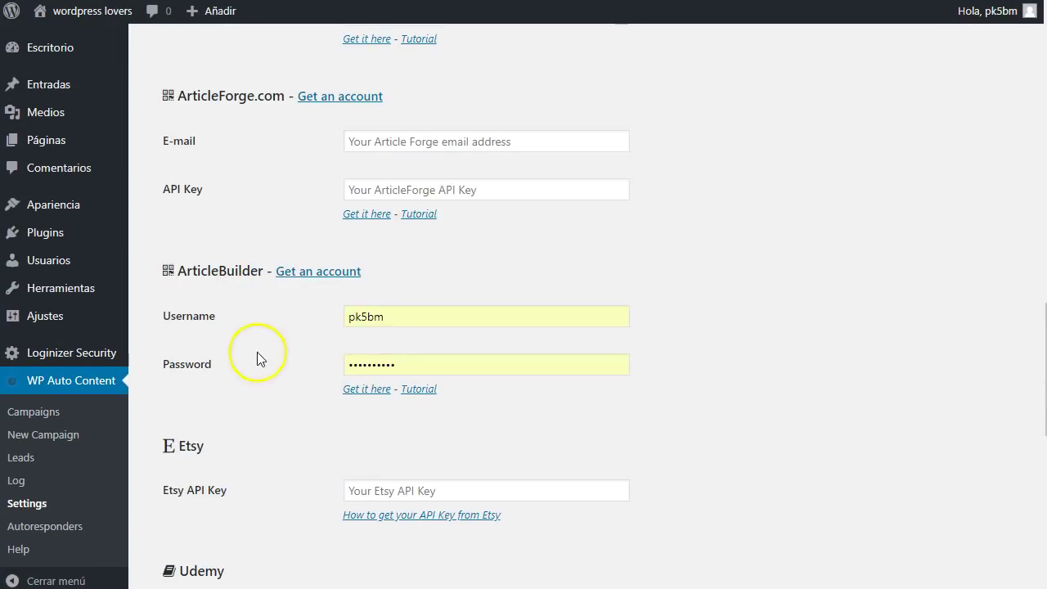
scroll(258, 364, down, 8)
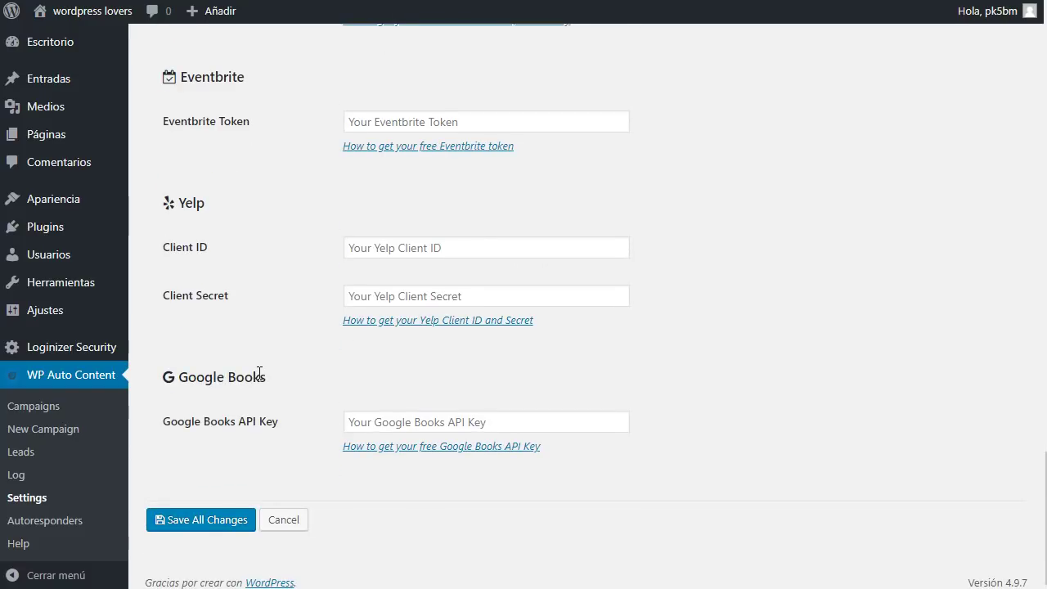
View the plugin's Autoresponders page with its mailing services and the Leads page
click(72, 521)
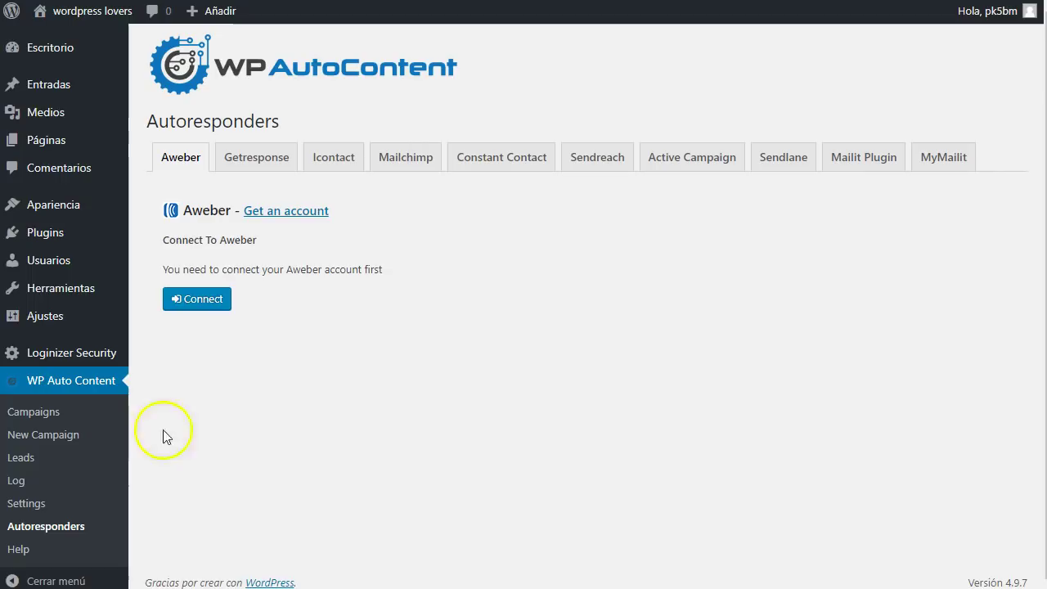
click(23, 459)
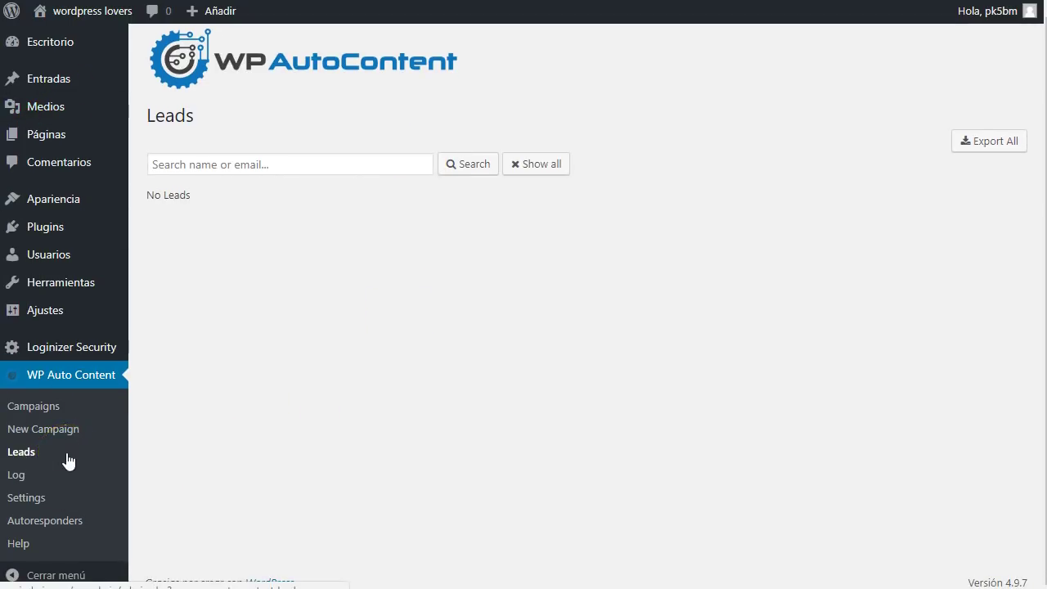
Start a new campaign from the plugin's campaign list and name it "lista privada"
click(79, 376)
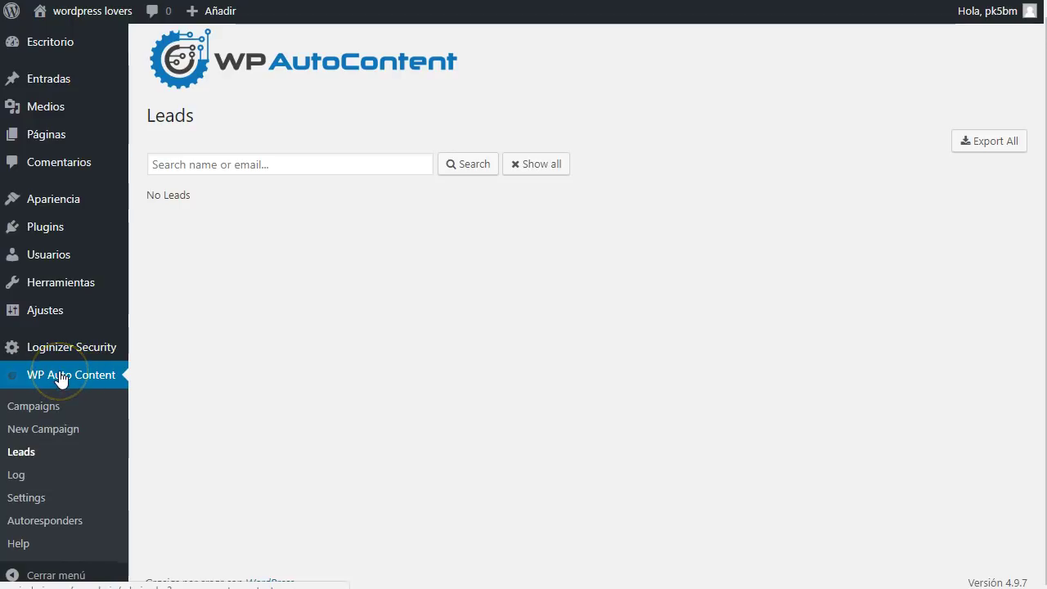
click(42, 409)
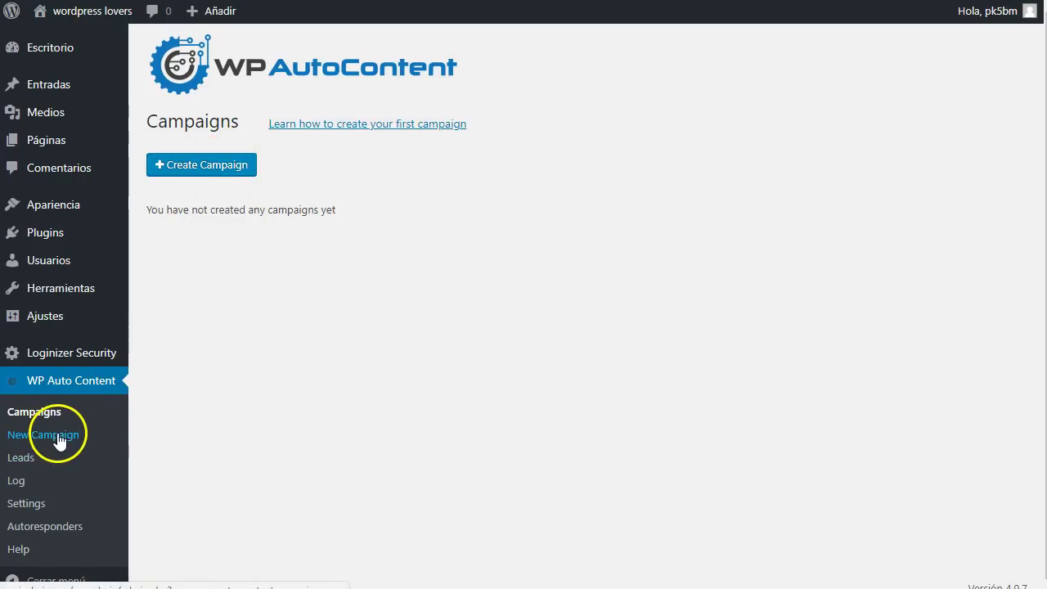
click(225, 157)
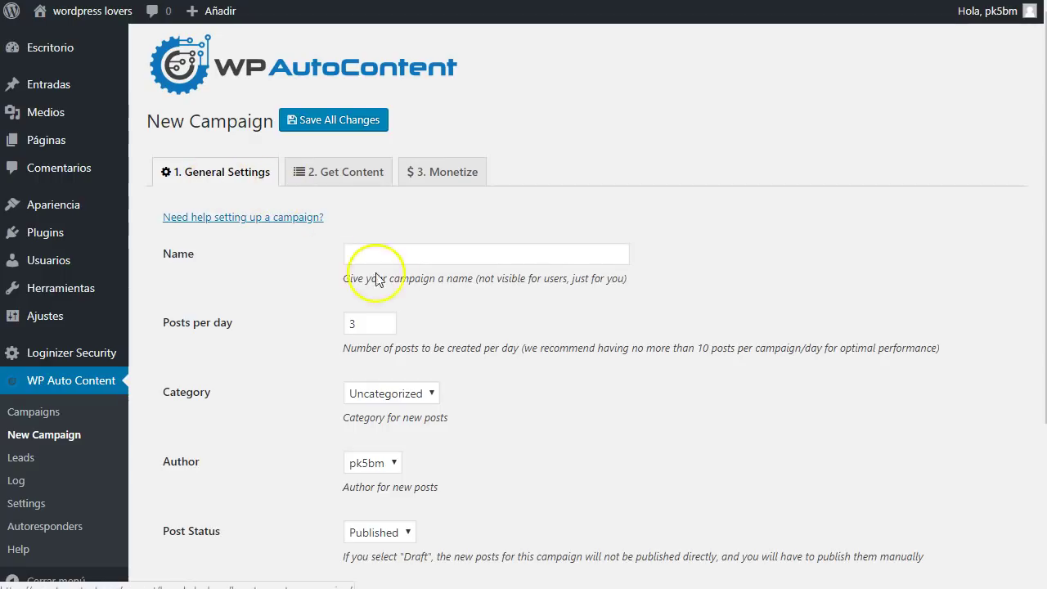
click(400, 262)
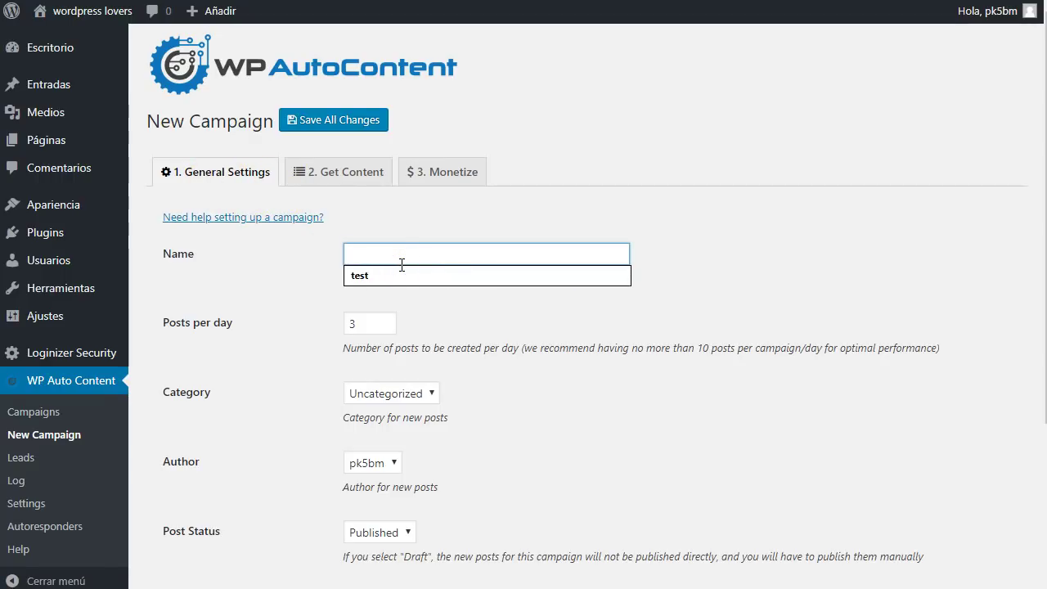
text(lista privada)
click(278, 330)
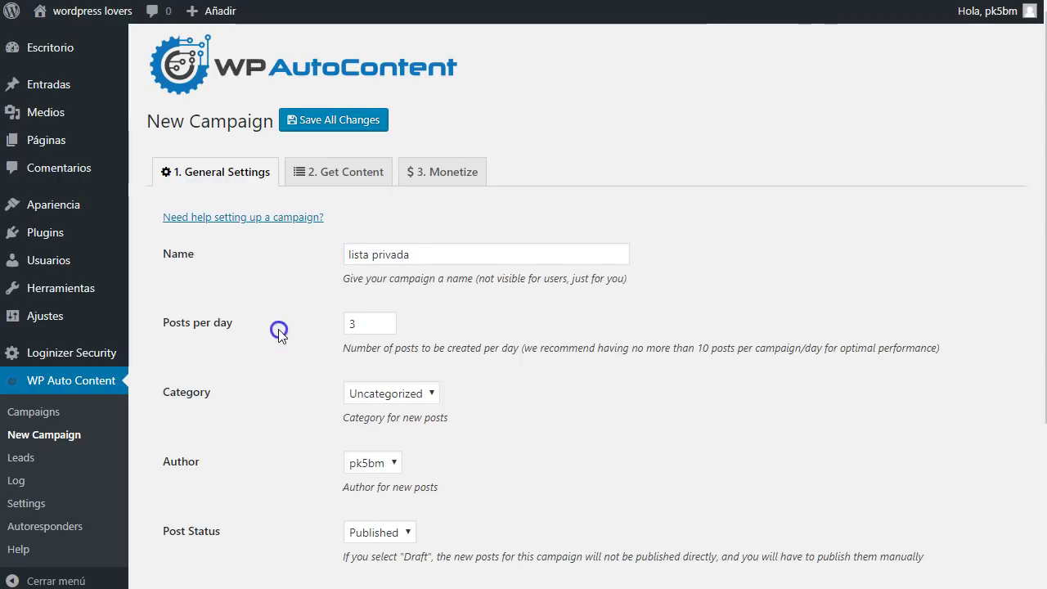
Set the campaign's number of posts per day to 5
scroll(278, 329, down, 2)
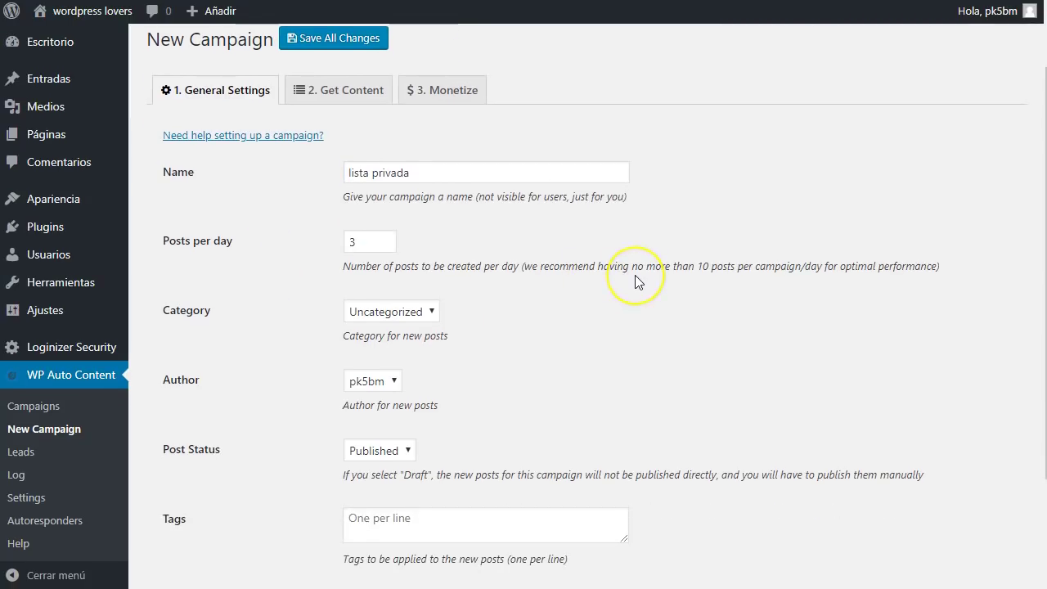
click(512, 302)
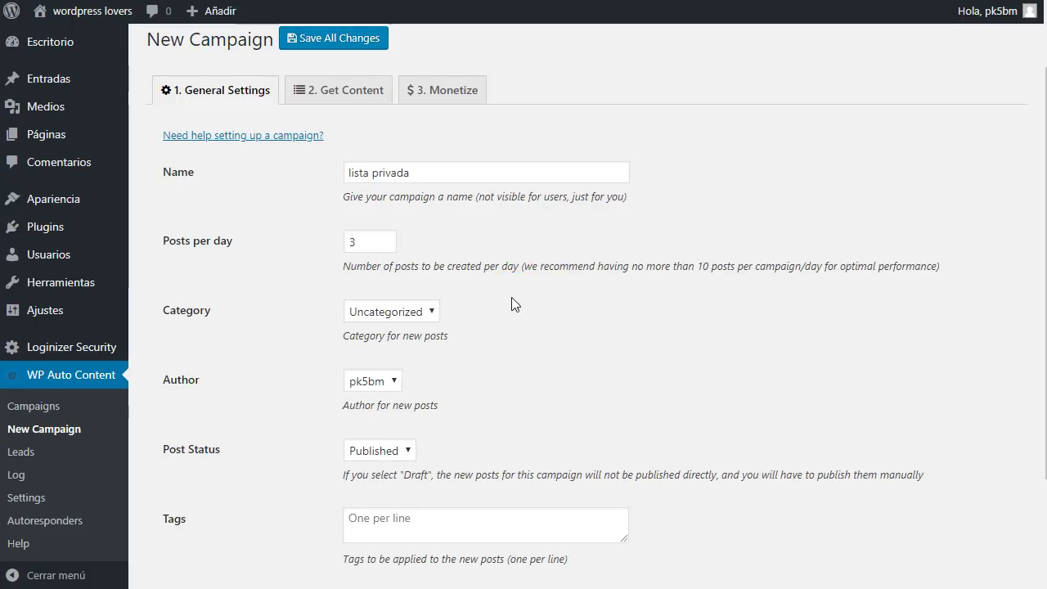
click(361, 246)
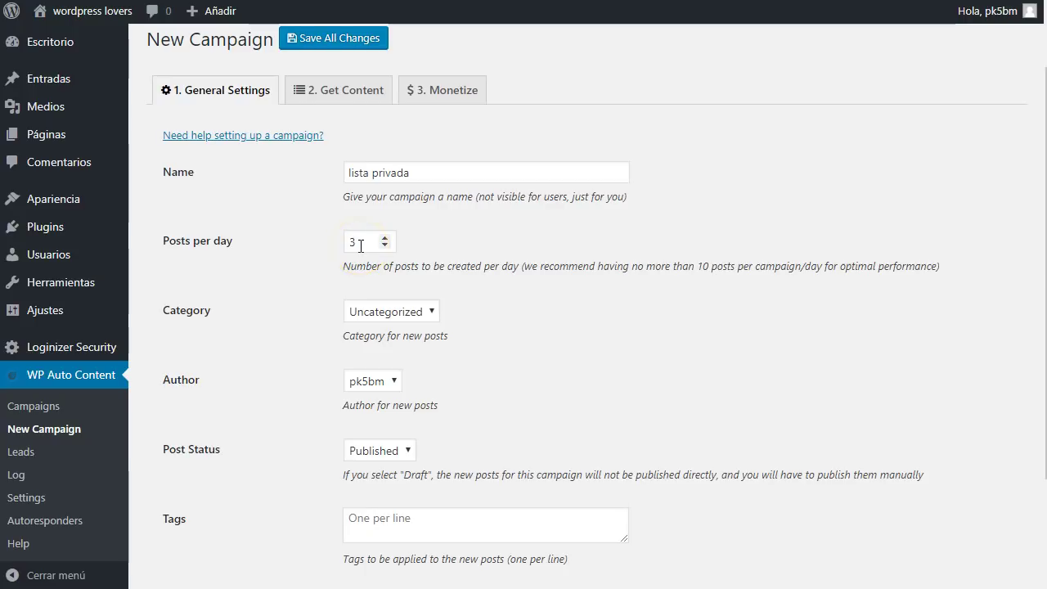
key(BackSpace)
text(5)
click(305, 265)
Check the available Category and Post Status options for the campaign, keeping Uncategorized and Published
scroll(526, 290, down, 3)
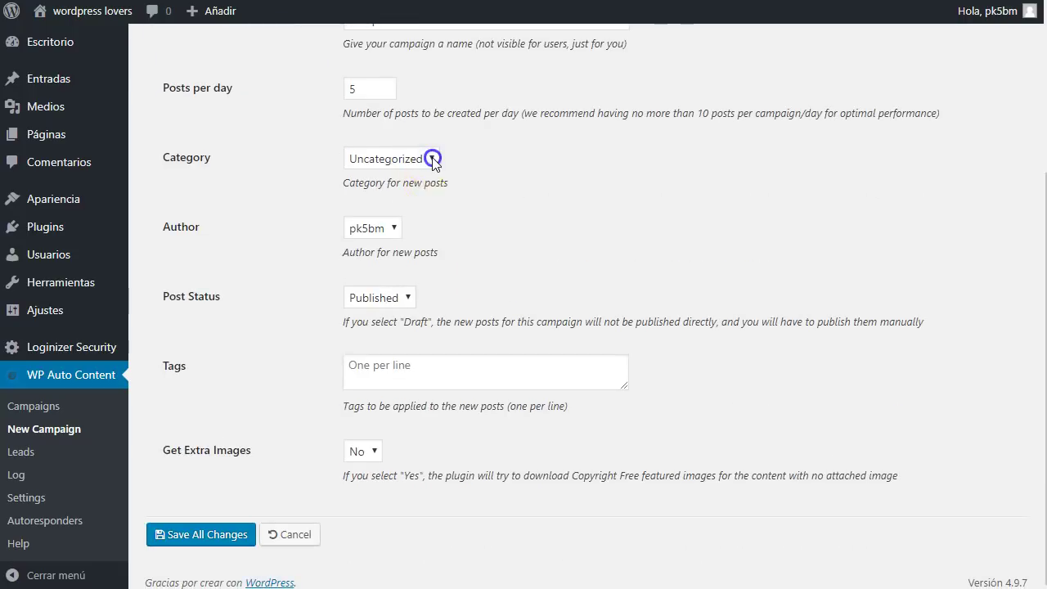
click(428, 159)
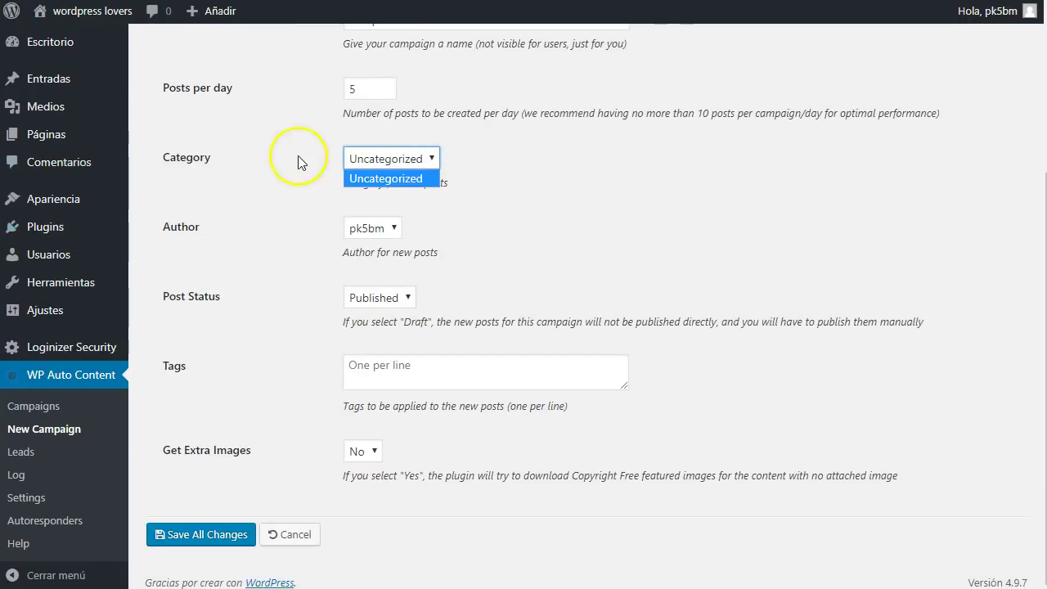
click(503, 219)
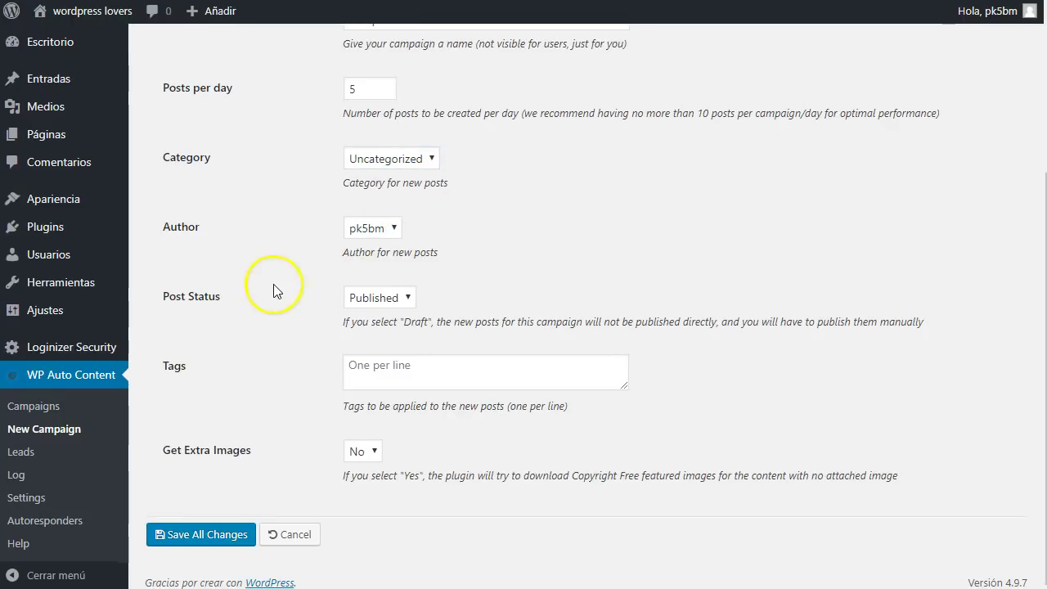
click(379, 298)
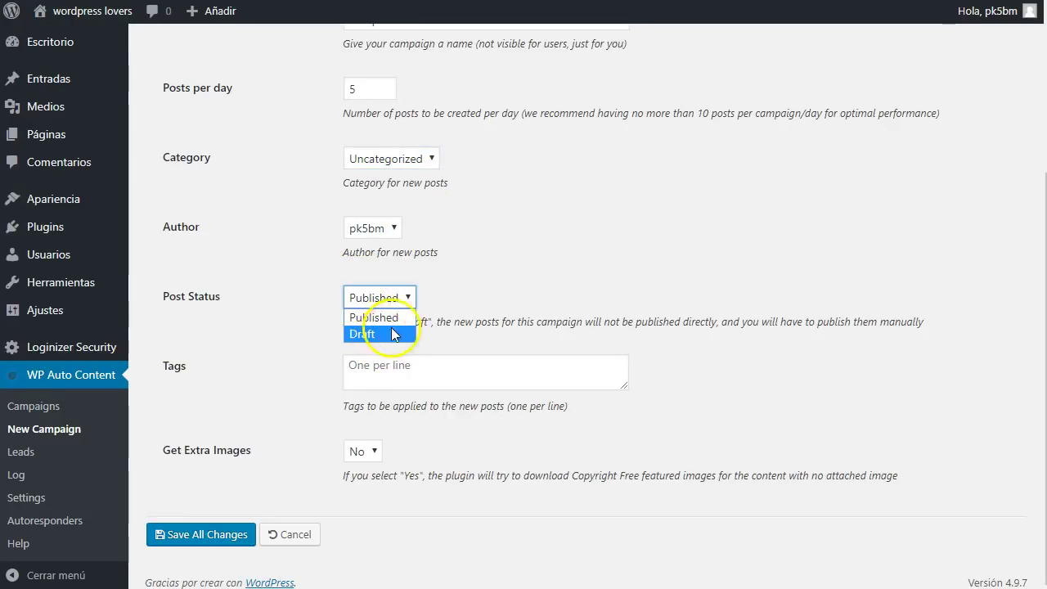
click(379, 304)
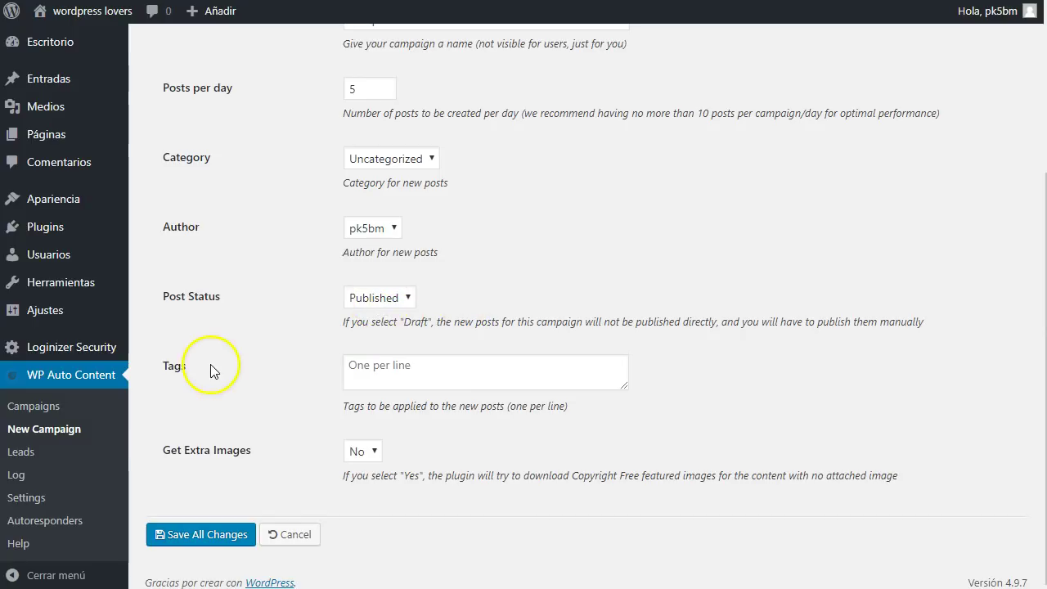
Add the post tags "Plugins wordpress", "Marketing online" and "Trabajar desde casa" to the campaign, one per line
click(434, 366)
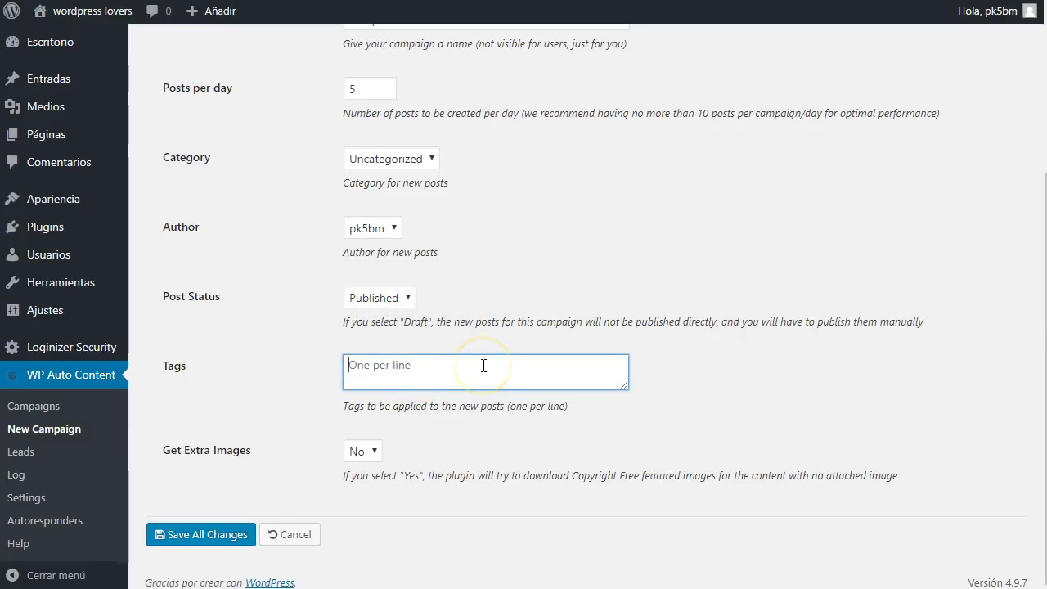
text(Plugins wordpress)
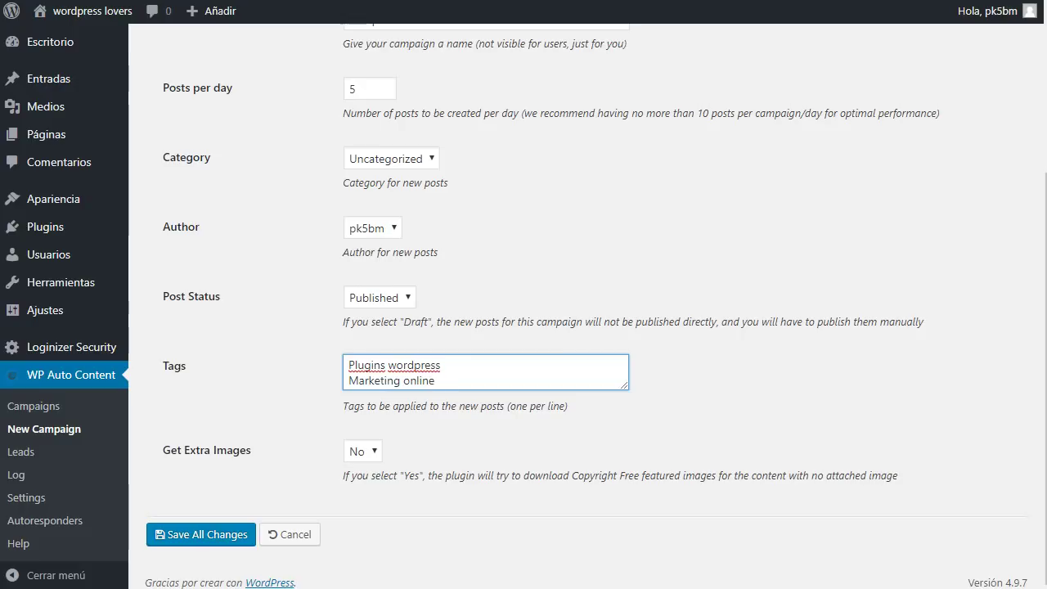
click(462, 383)
key(Return)
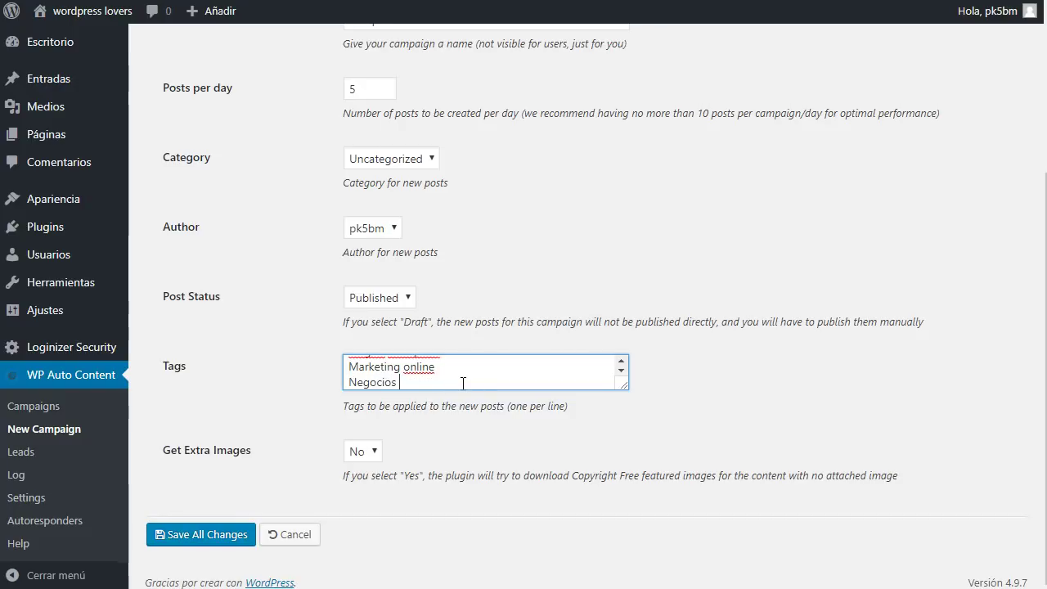
key(BackSpace)
key(BackSpace)
key(BackSpace)
key(BackSpace)
key(BackSpace)
key(BackSpace)
key(BackSpace)
text(abajar desde casa)
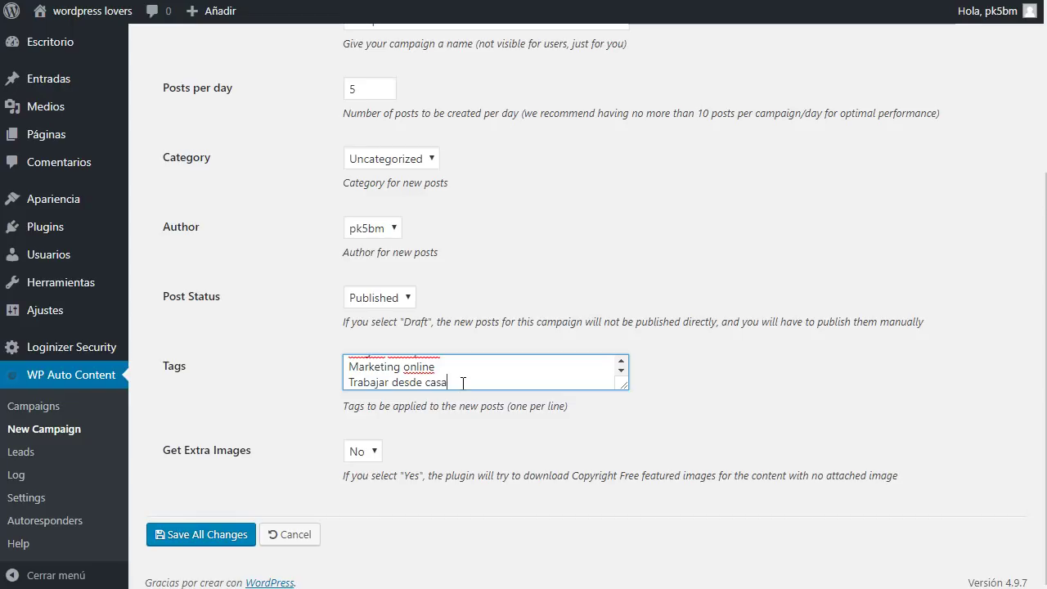
click(444, 433)
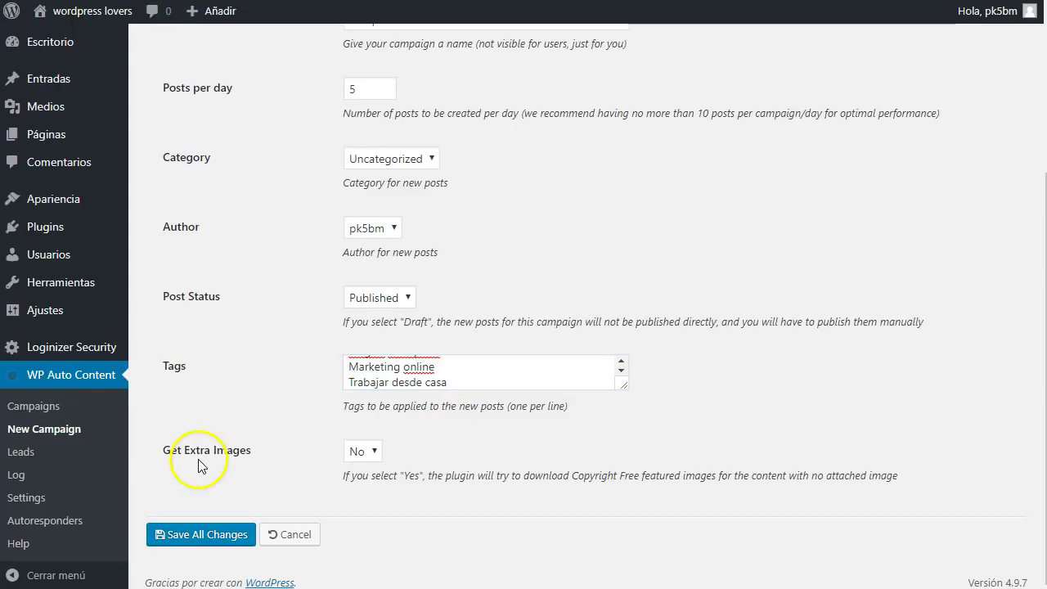
Check the Get Extra Images options, keeping No, and save the campaign's general settings
click(367, 455)
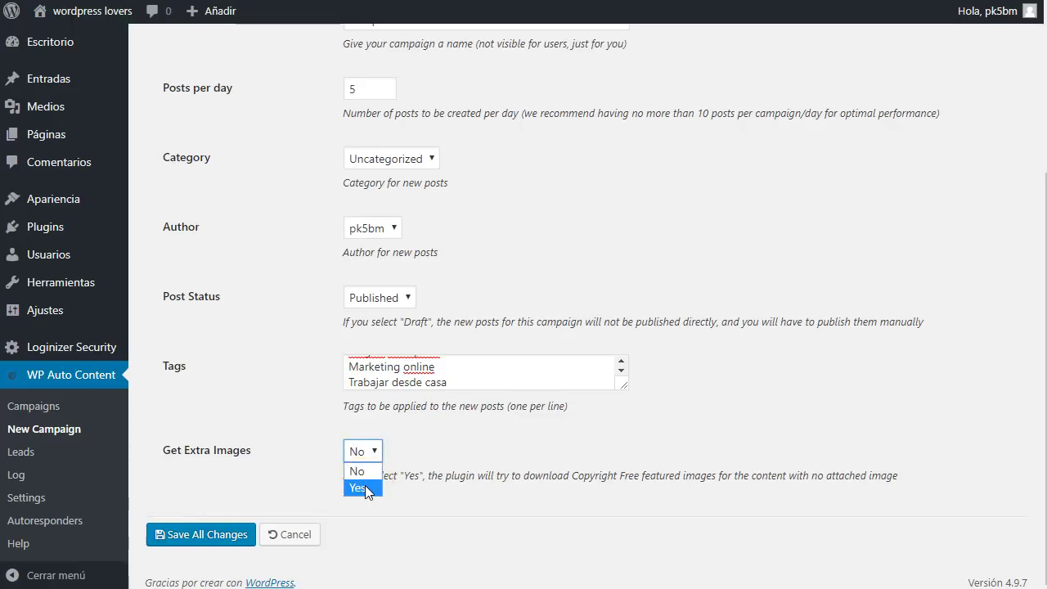
click(399, 460)
scroll(258, 241, up, 5)
scroll(258, 241, down, 3)
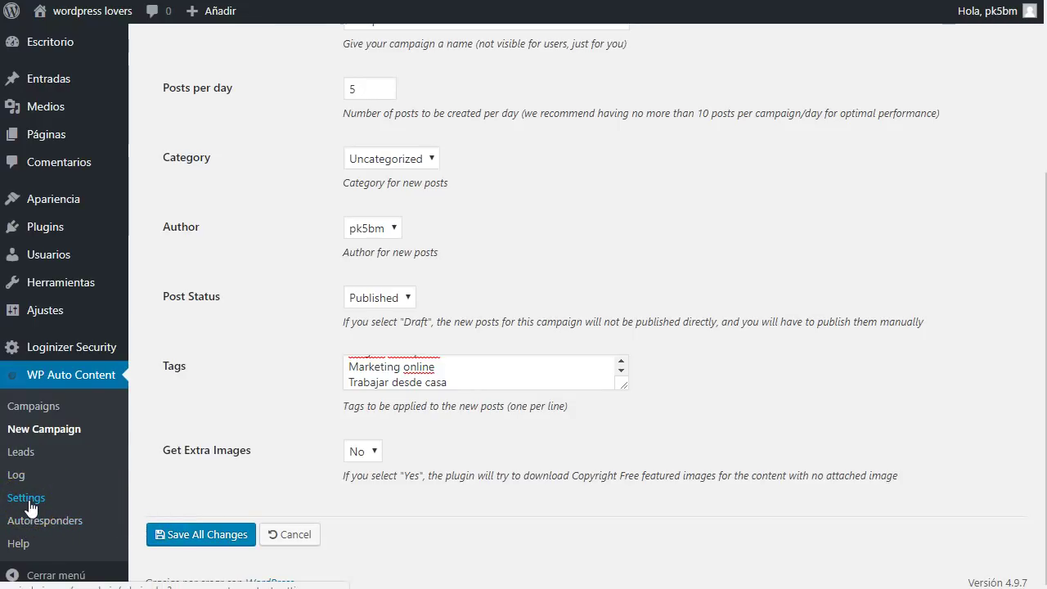
click(236, 534)
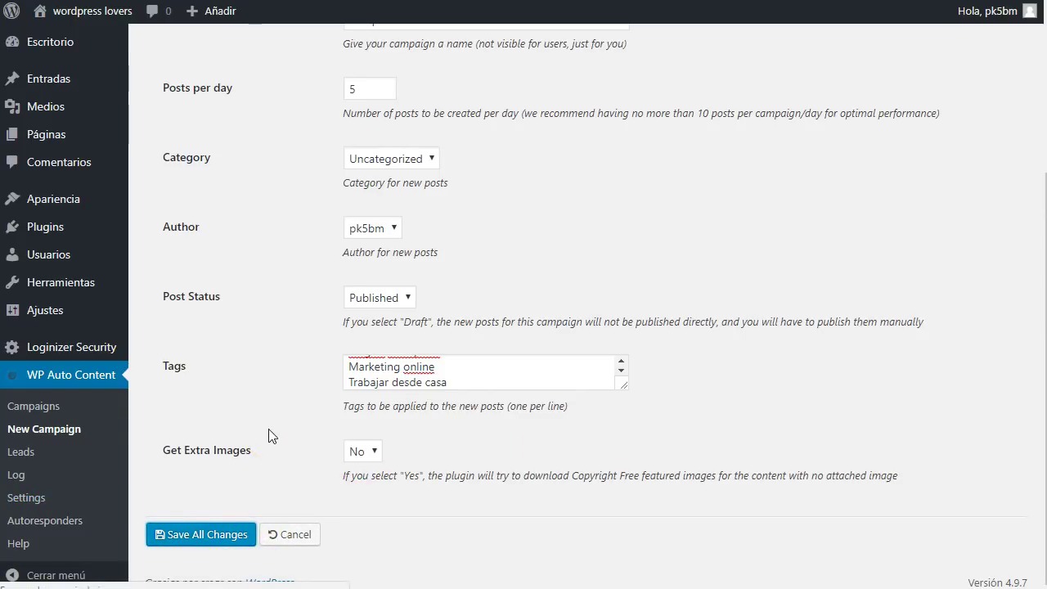
Browse the available content types for the campaign's content sources and add Youtube Videos as the first source
click(358, 238)
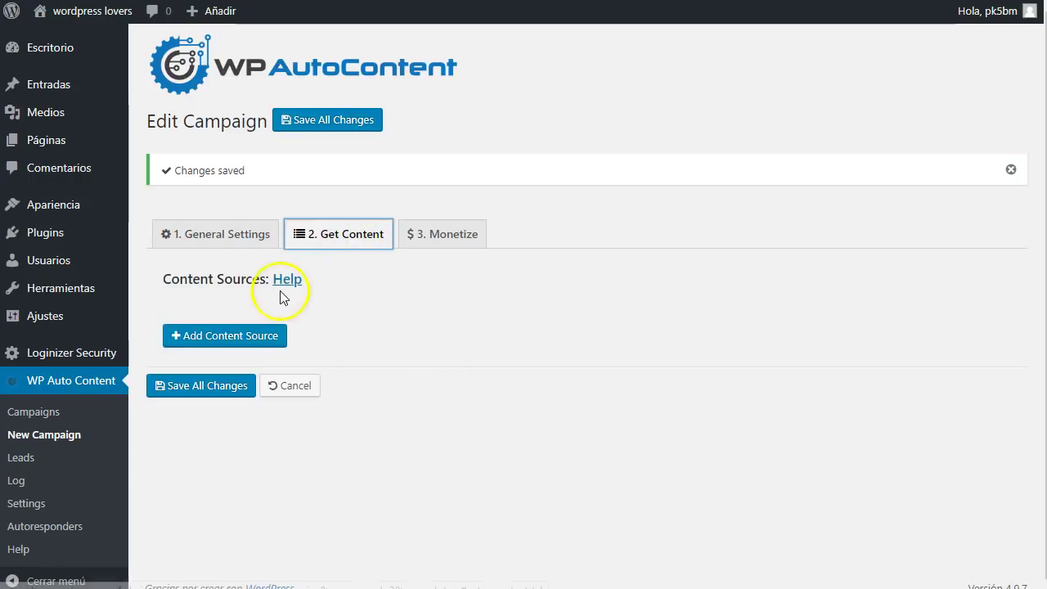
click(227, 342)
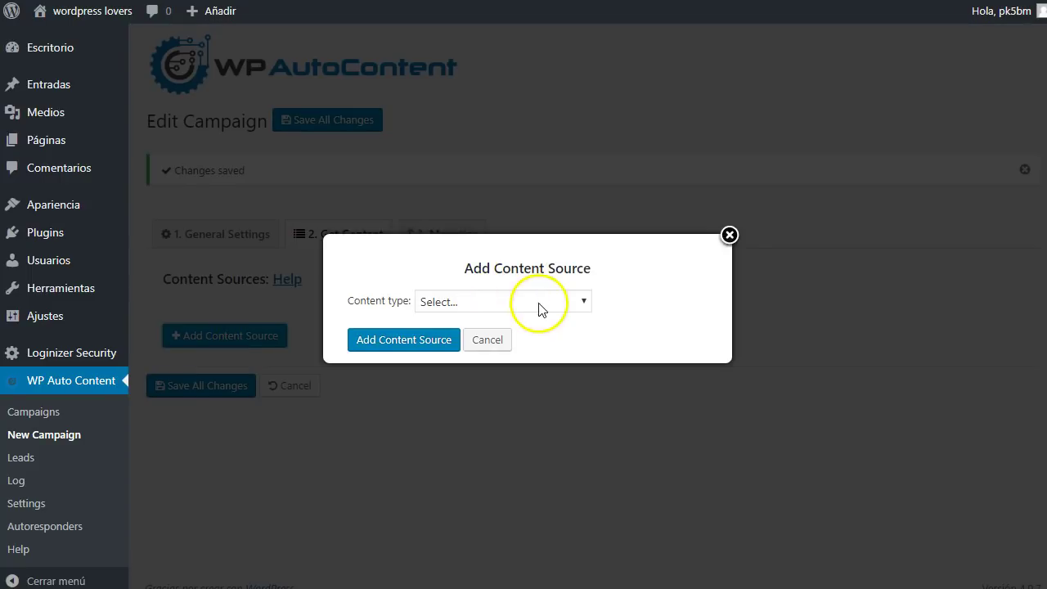
click(539, 308)
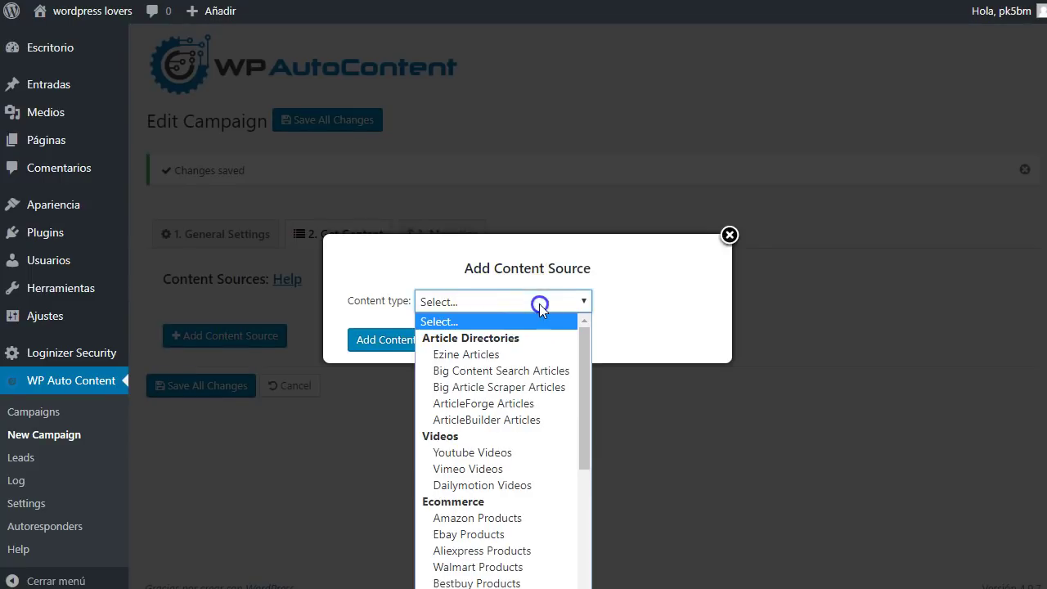
scroll(515, 453, down, 3)
scroll(515, 454, down, 5)
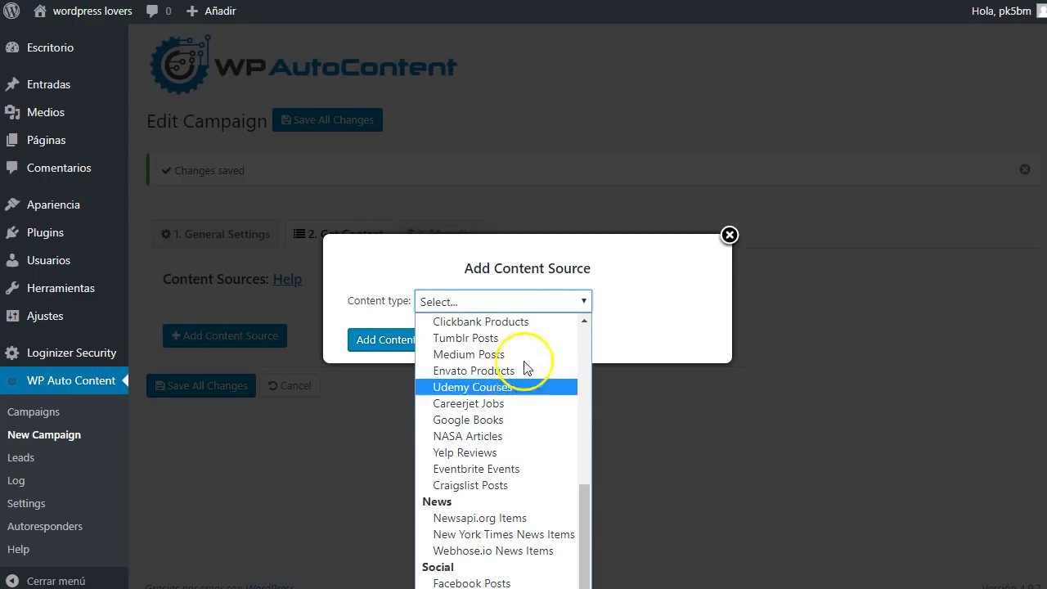
scroll(515, 393, up, 8)
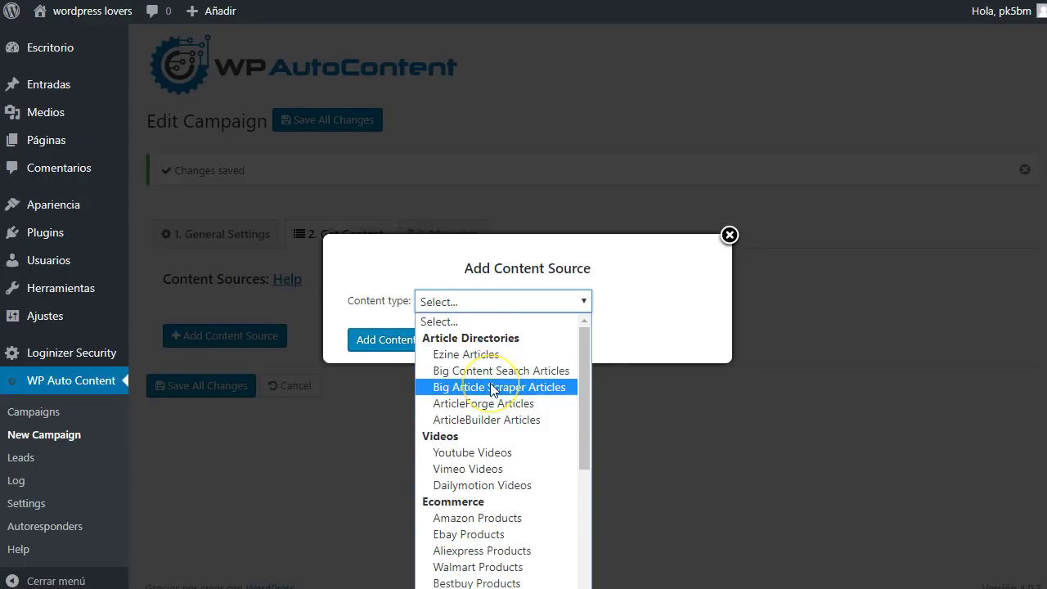
scroll(495, 454, down, 3)
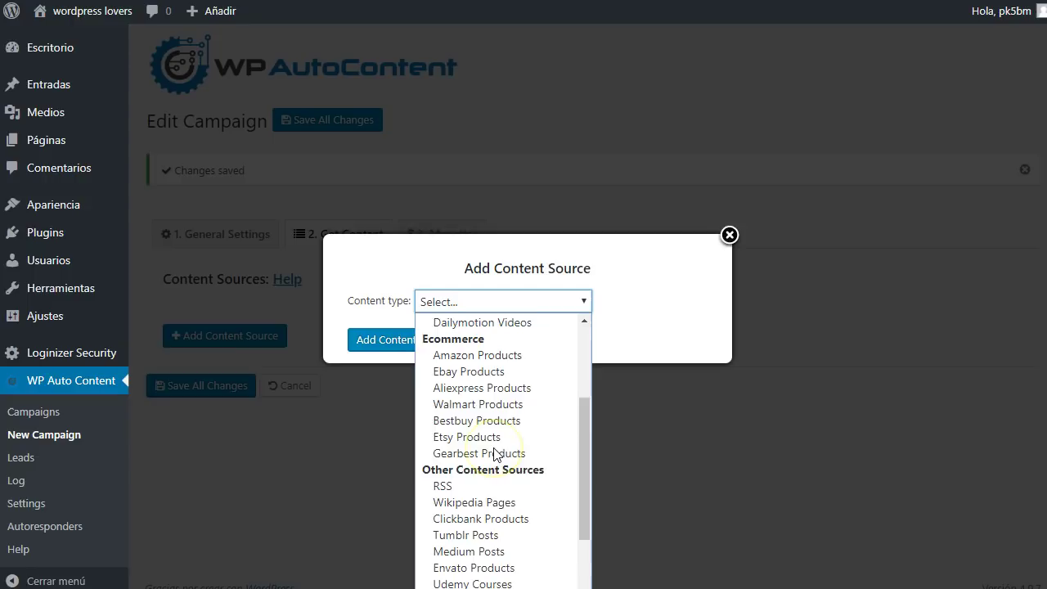
scroll(495, 454, down, 3)
scroll(495, 454, up, 6)
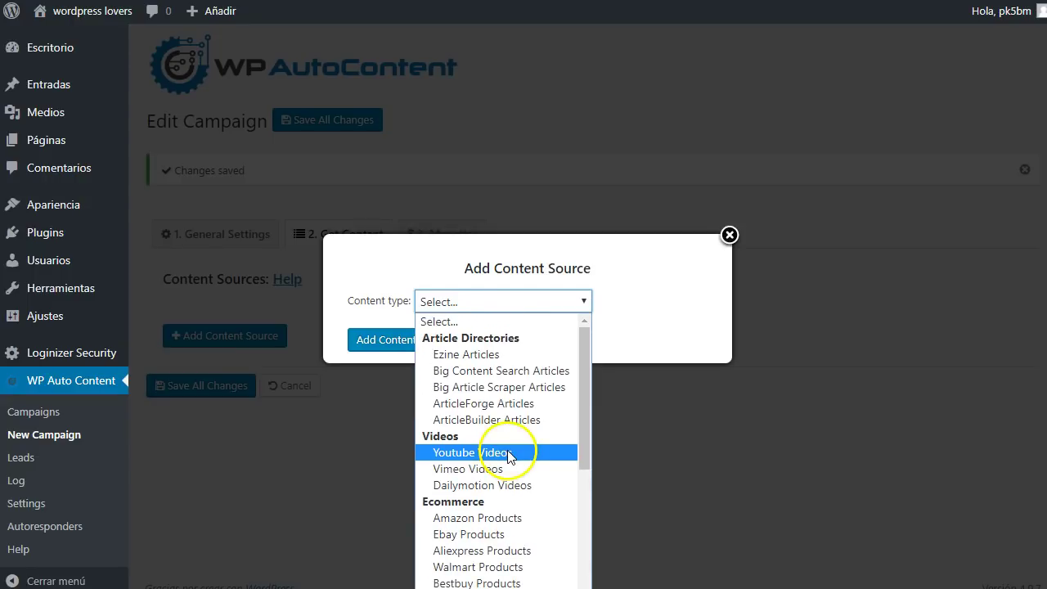
click(495, 452)
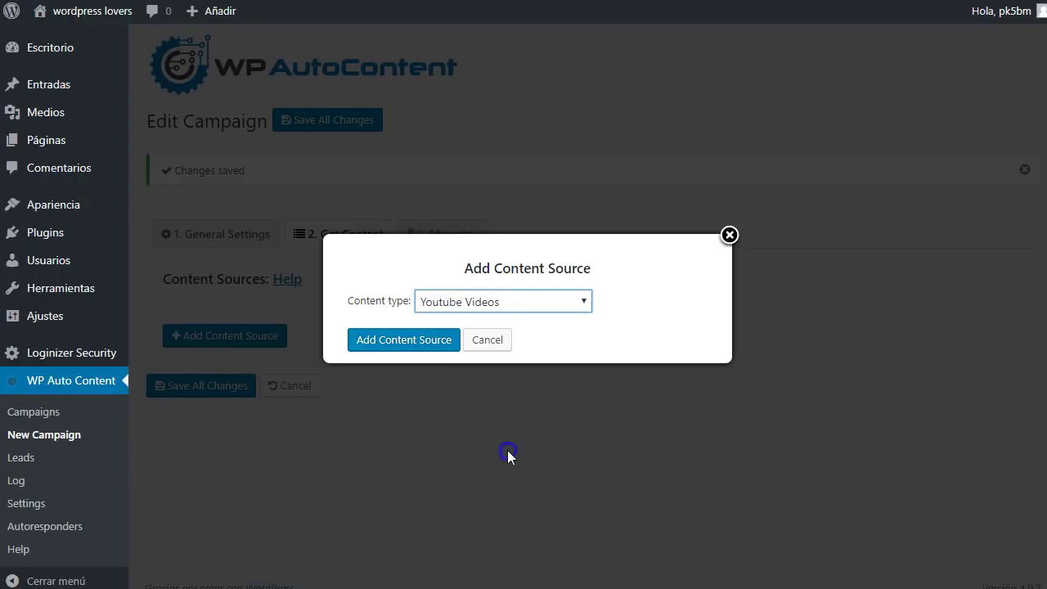
click(418, 343)
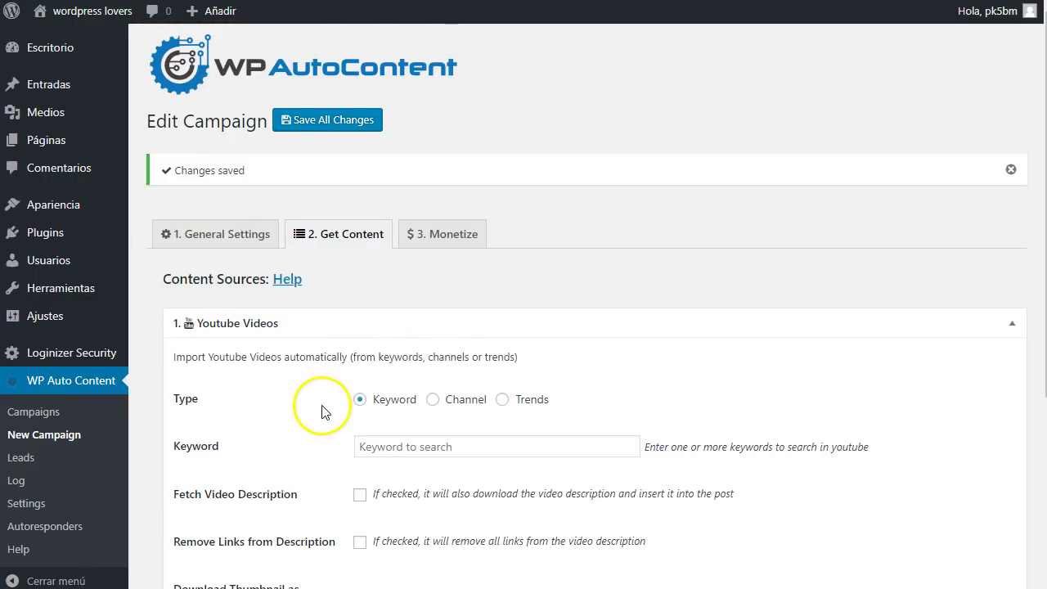
Add RSS as a second content source below the Youtube Videos source
scroll(295, 368, down, 2)
scroll(276, 346, down, 2)
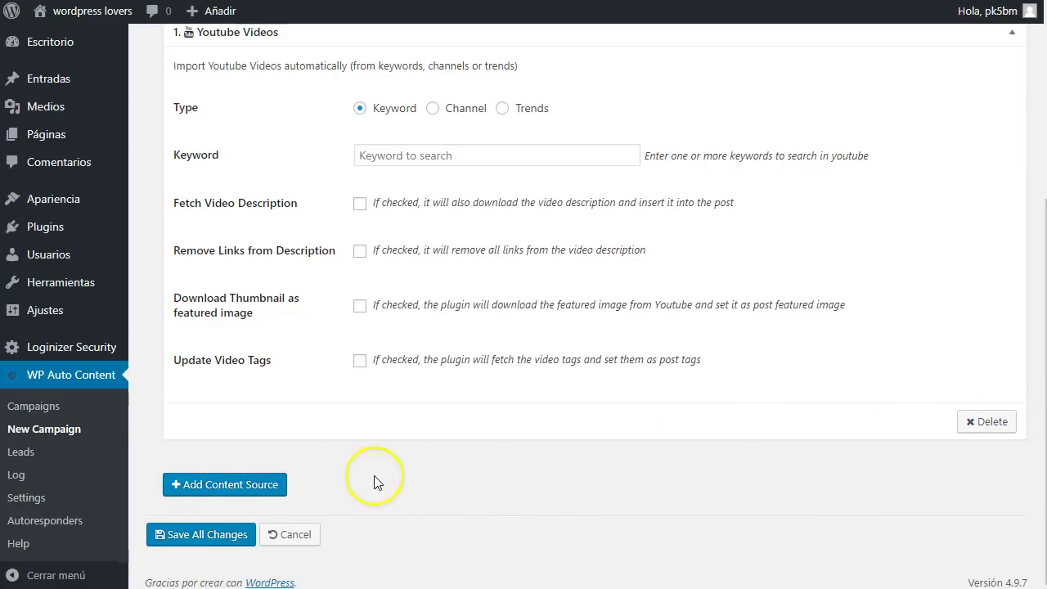
click(210, 485)
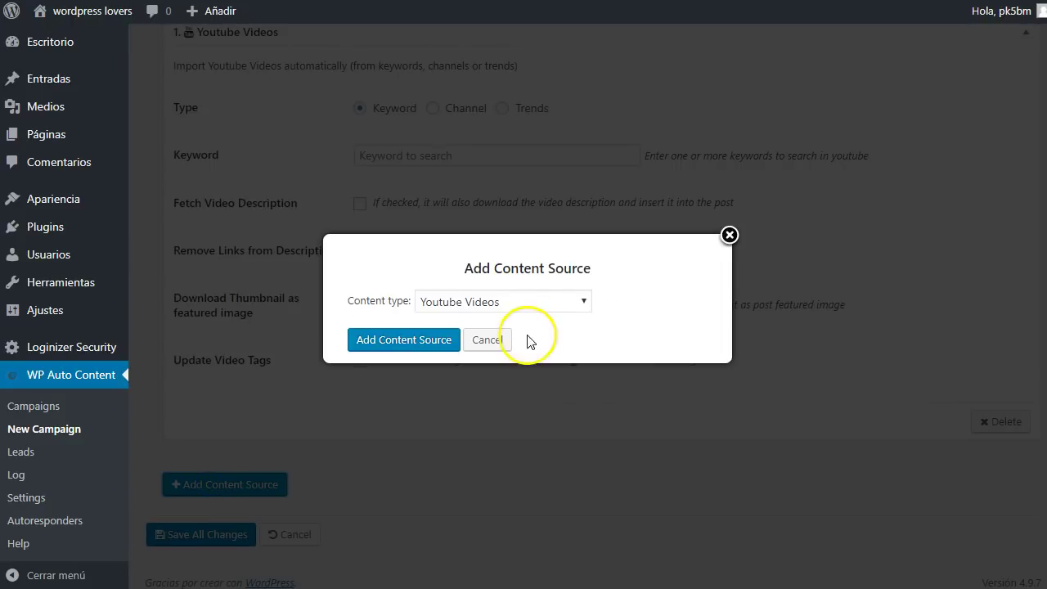
click(521, 303)
scroll(487, 450, down, 4)
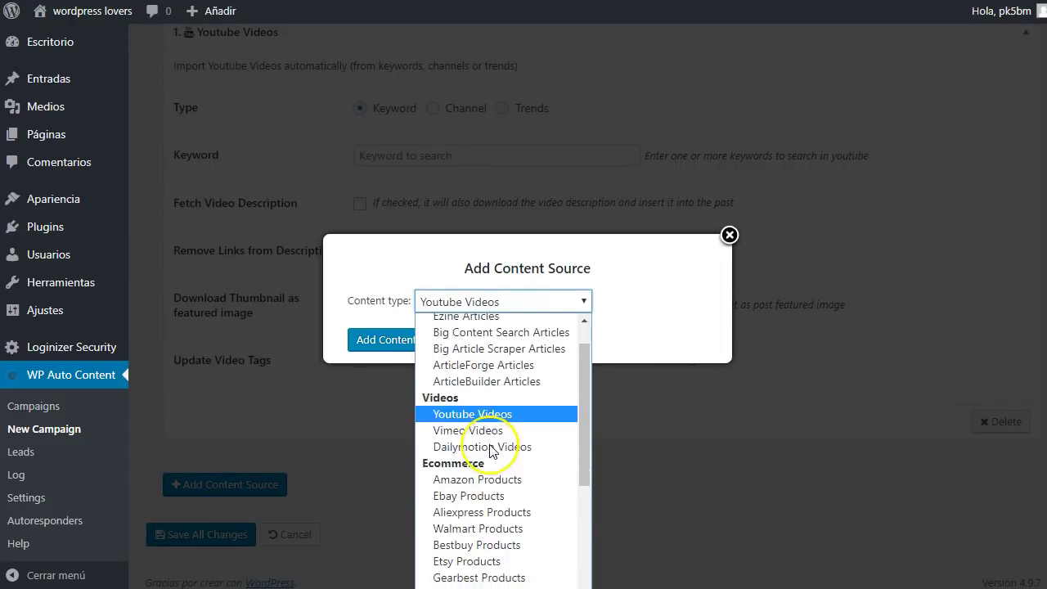
click(449, 485)
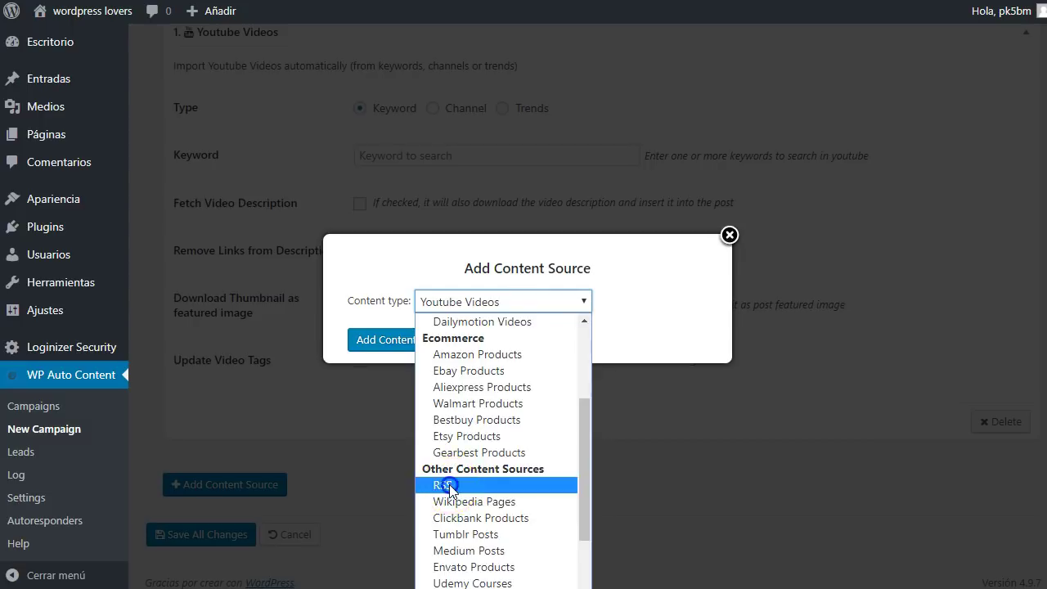
click(404, 348)
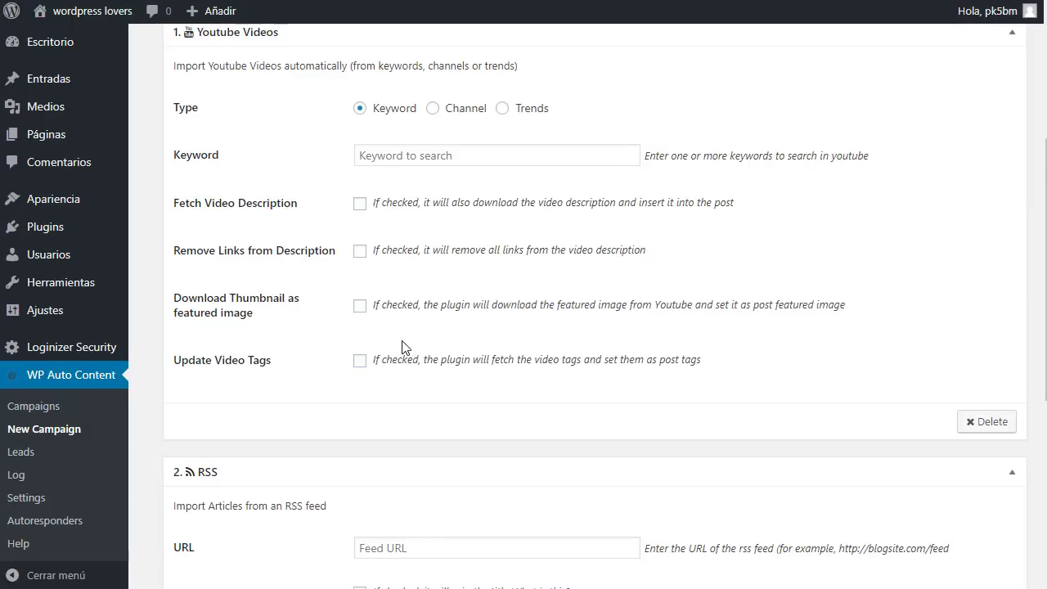
Set the Youtube Videos source's search keywords to "Plugins wordpress, trabajar desde casa"
scroll(365, 330, down, 2)
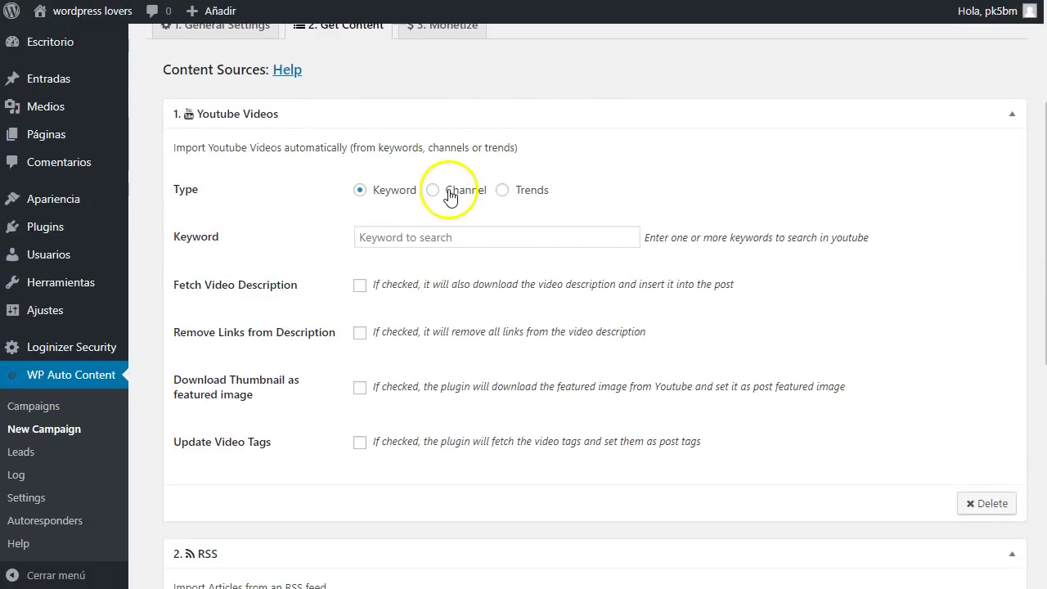
click(486, 235)
scroll(488, 236, up, 3)
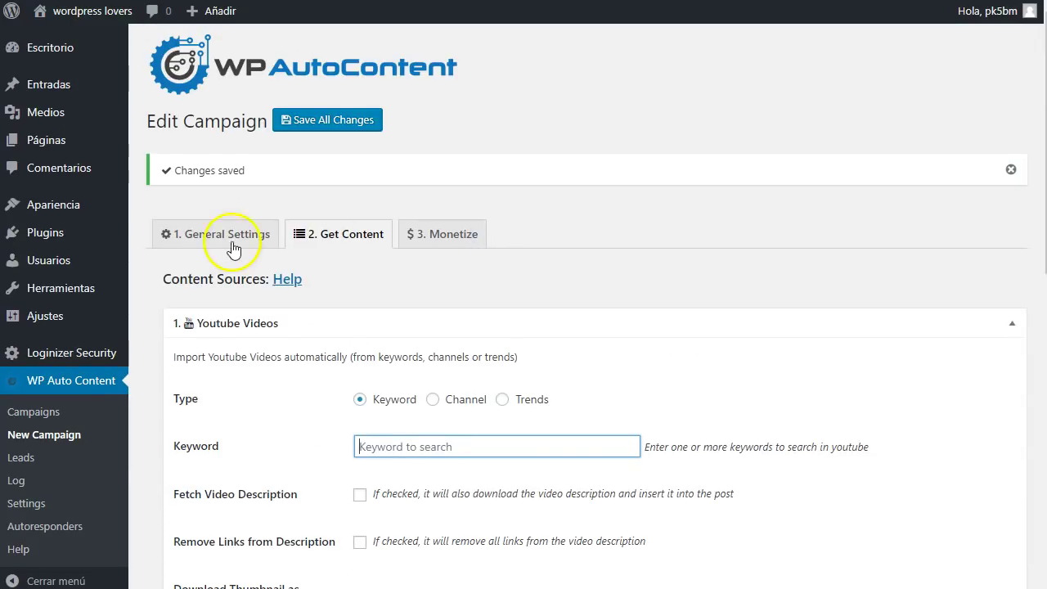
scroll(479, 467, down, 2)
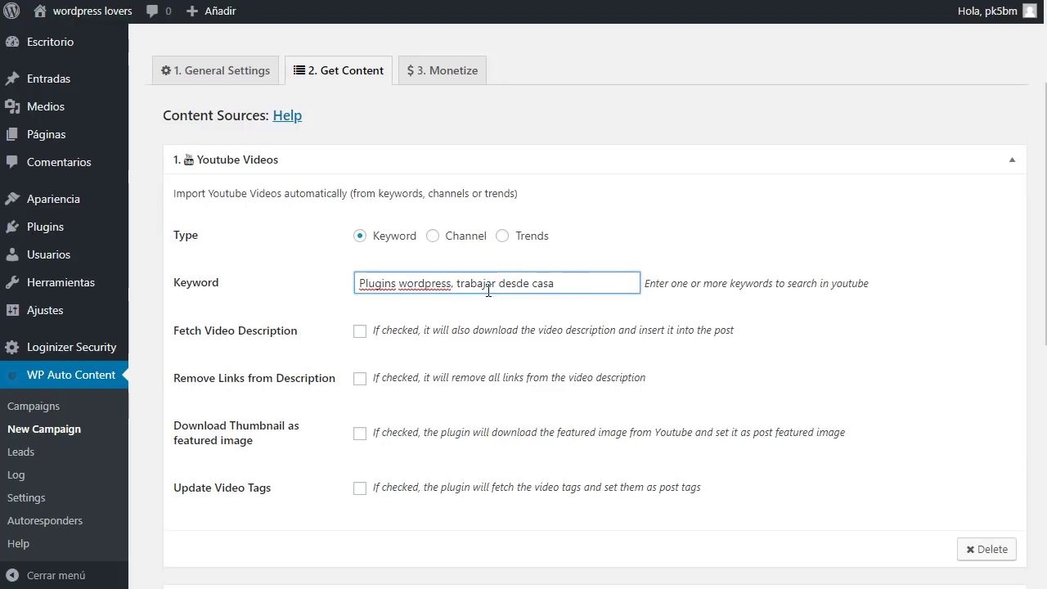
Enable Fetch Video Description, Remove Links from Description and Download Thumbnail as featured image for the Youtube Videos source
click(210, 329)
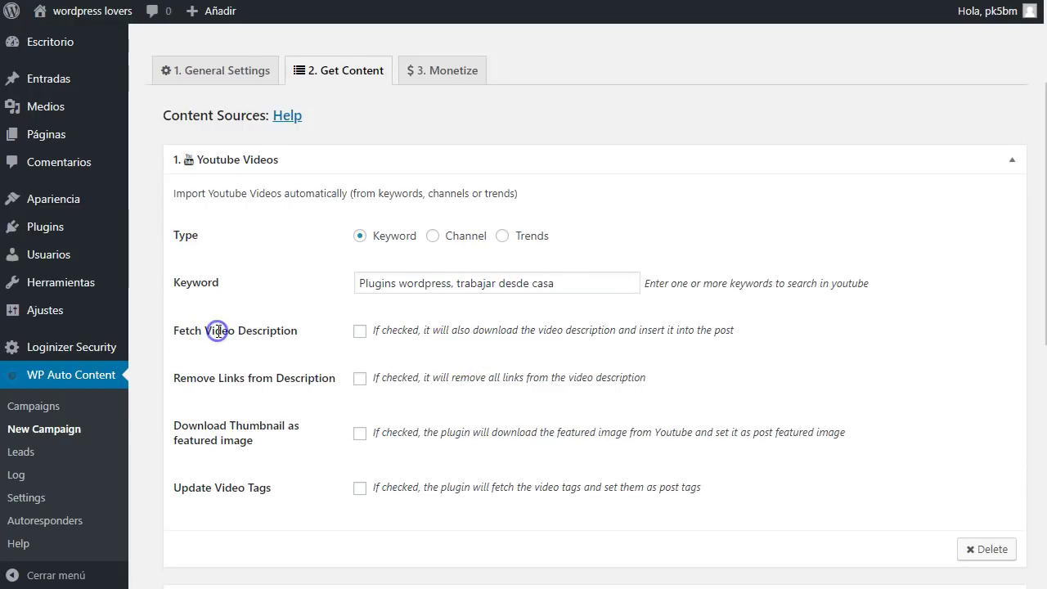
scroll(221, 332, down, 1)
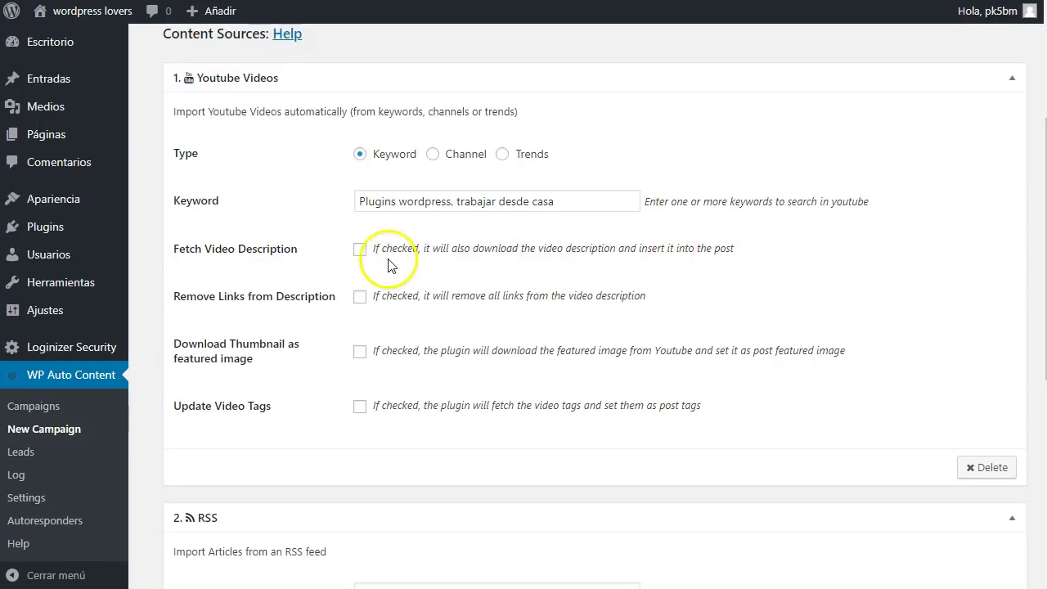
click(360, 248)
scroll(391, 353, down, 1)
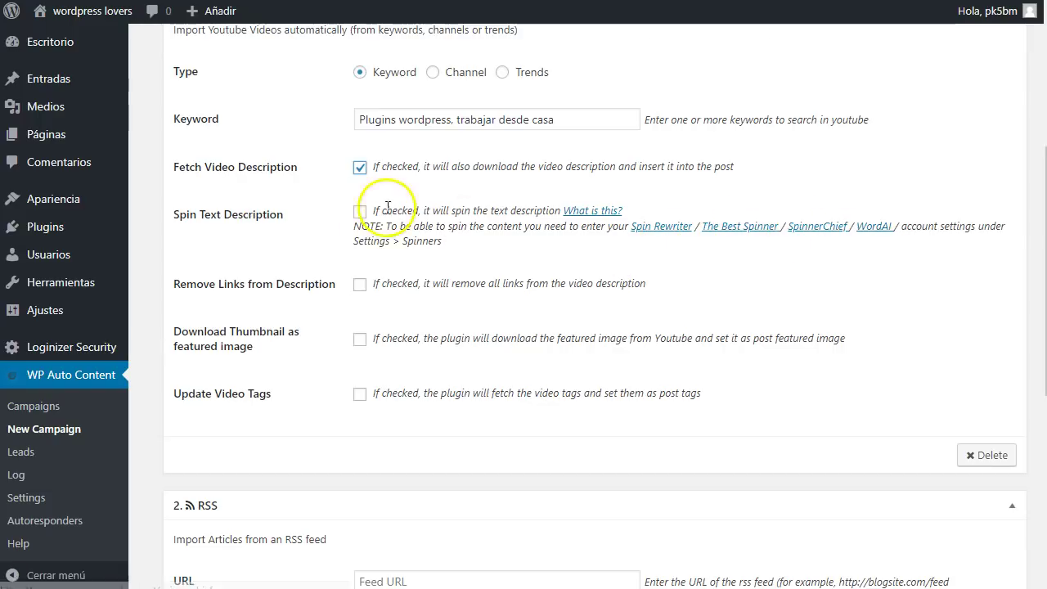
scroll(295, 311, down, 1)
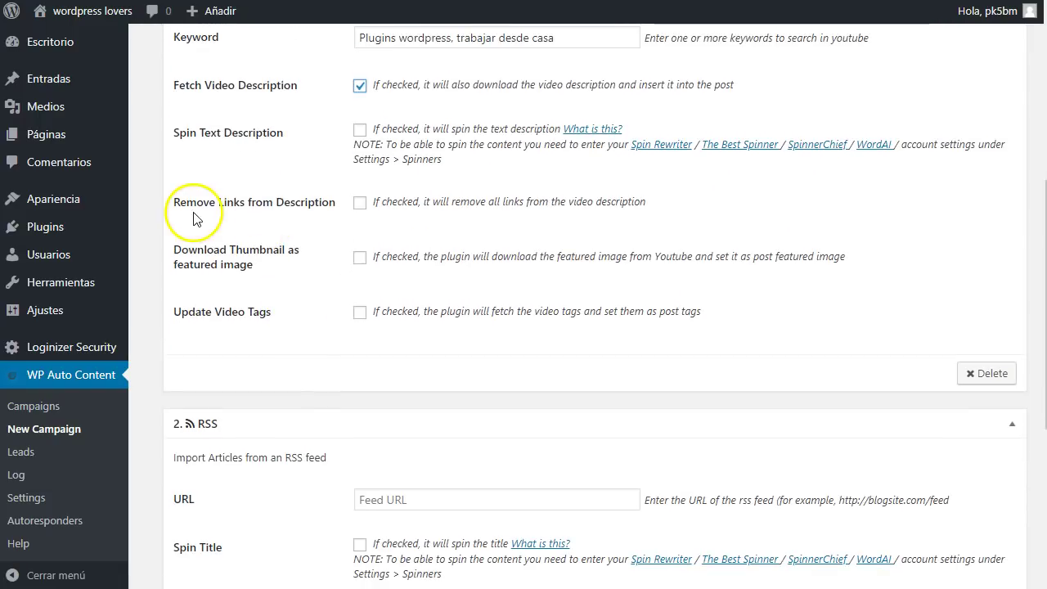
click(360, 210)
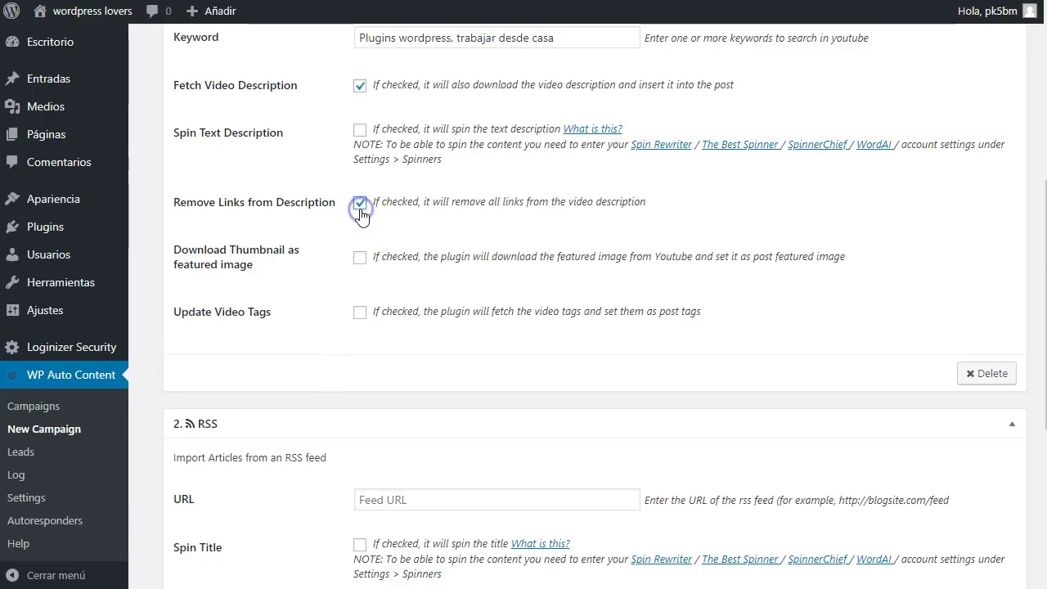
click(646, 227)
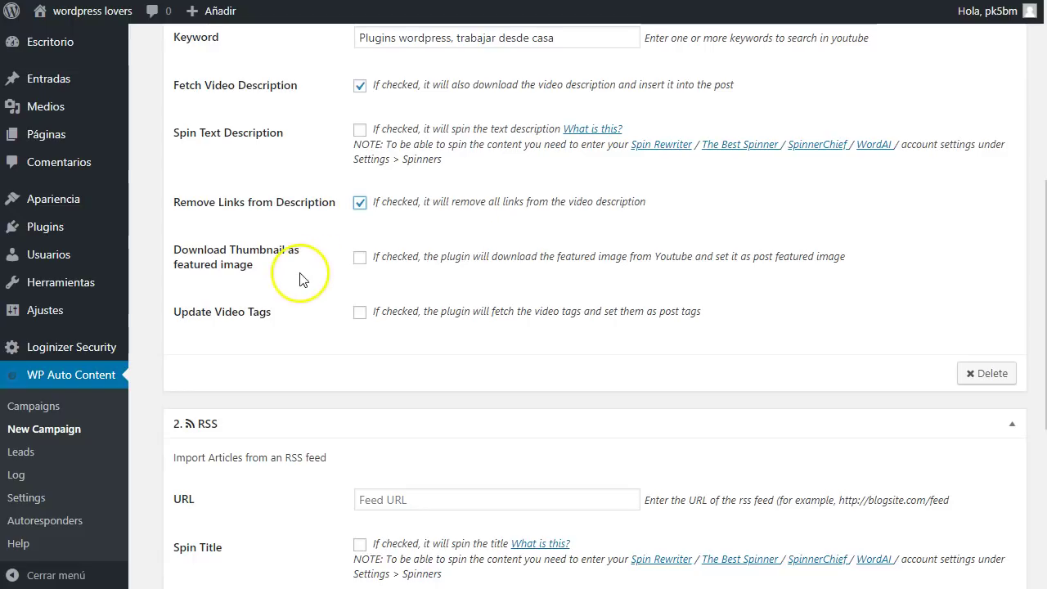
click(360, 258)
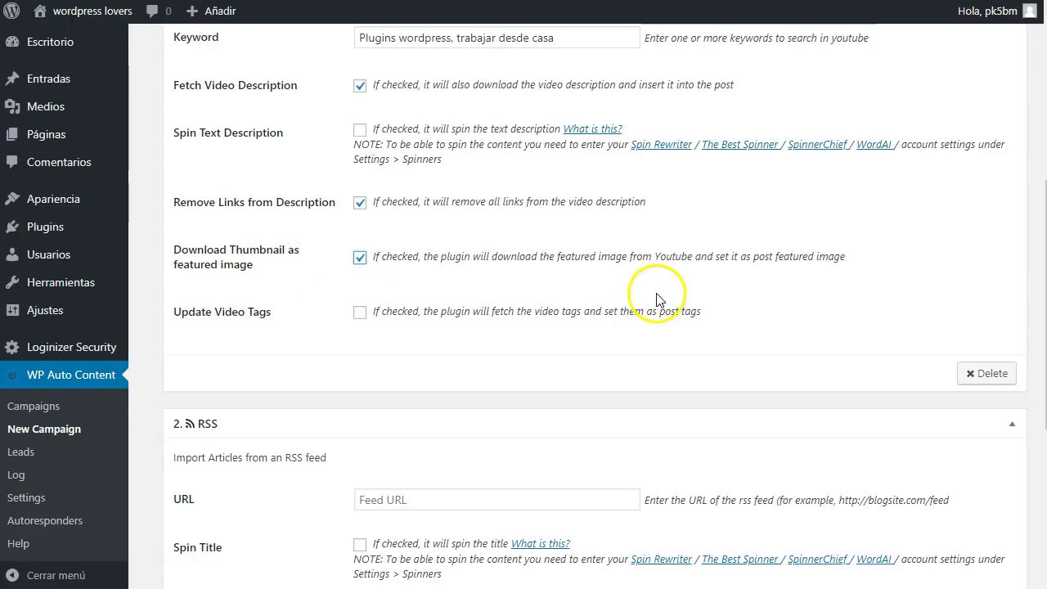
Fill in the RSS source's feed URL with the suggested Google Alerts feed address
scroll(237, 327, down, 1)
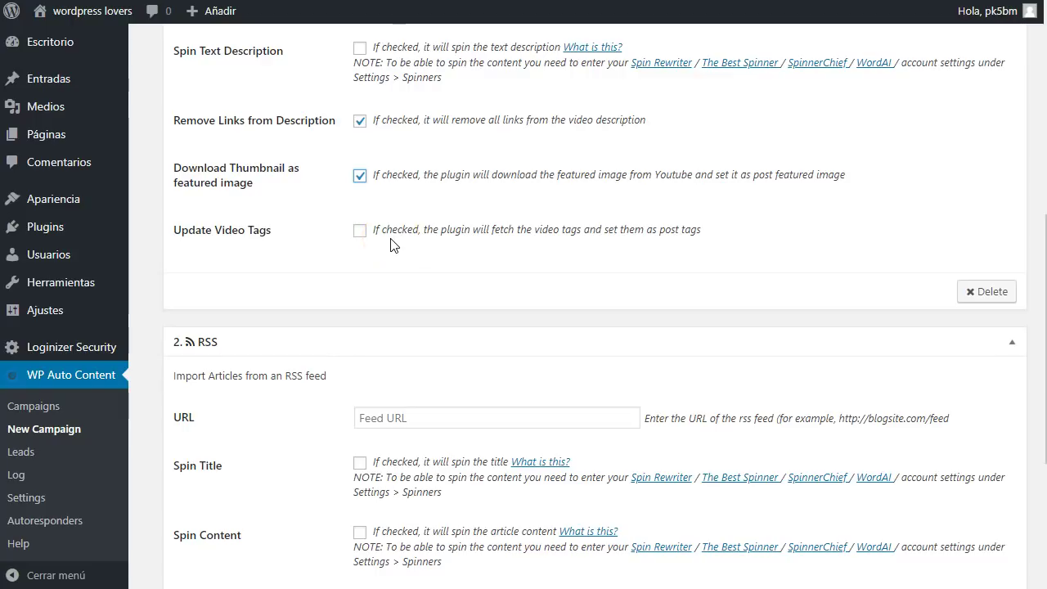
scroll(302, 422, down, 4)
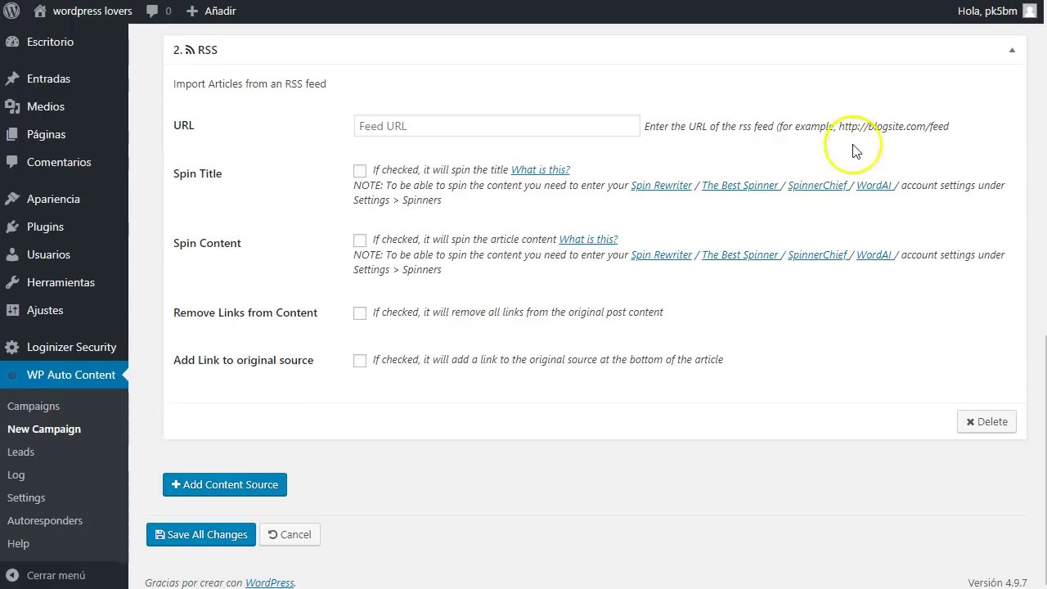
click(475, 127)
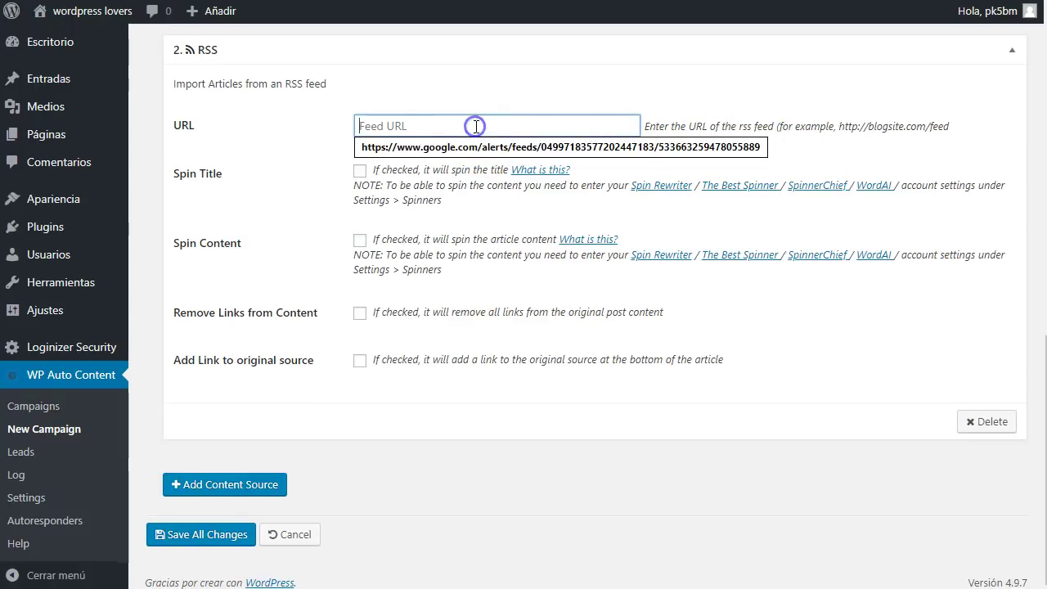
click(442, 147)
click(294, 223)
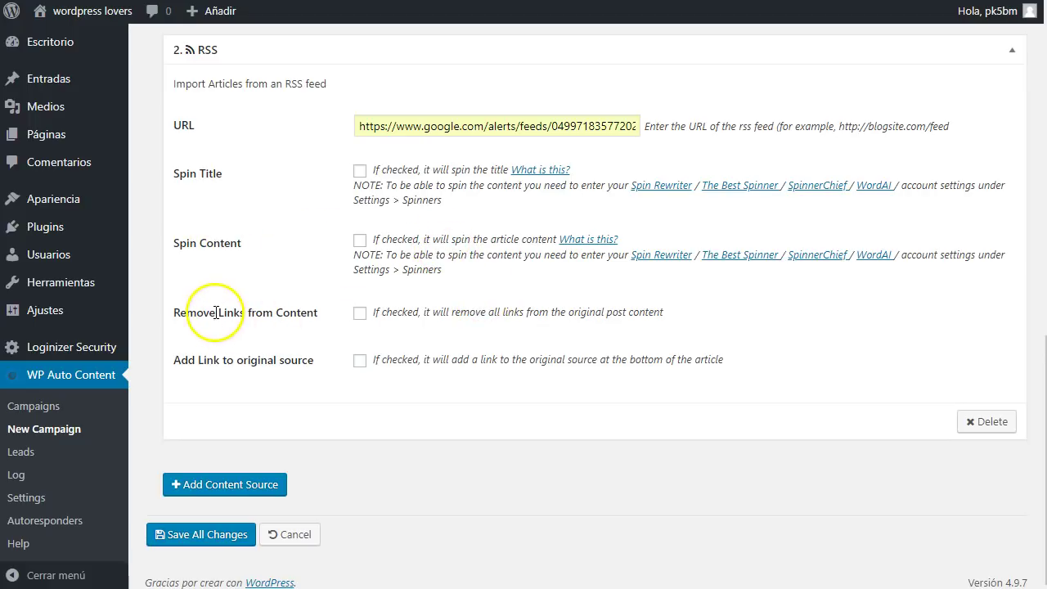
Enable Remove Links from Content and Add Link to original source for the RSS source, and save the campaign
click(360, 314)
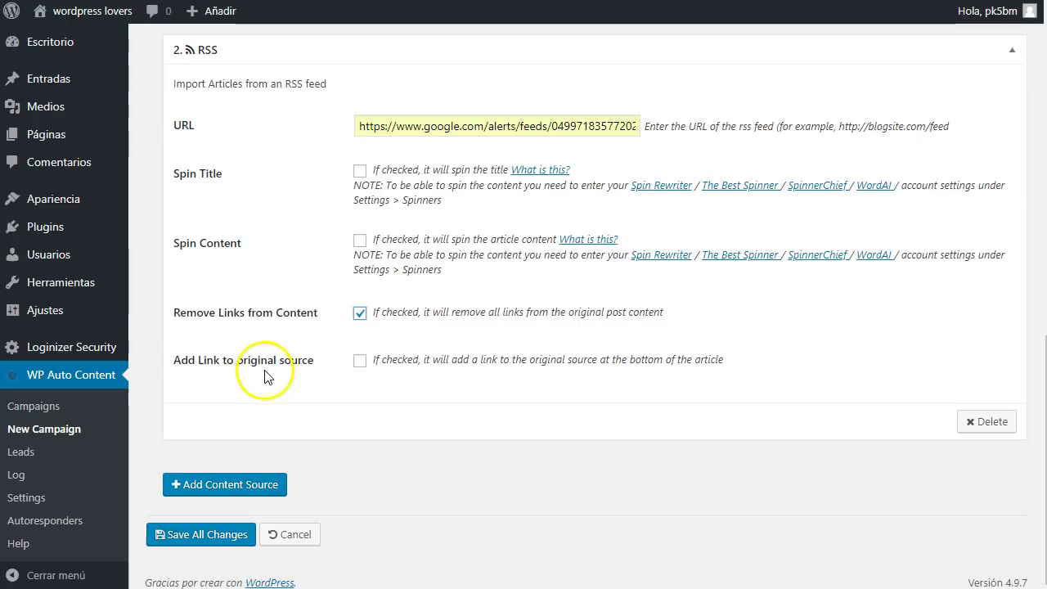
click(360, 362)
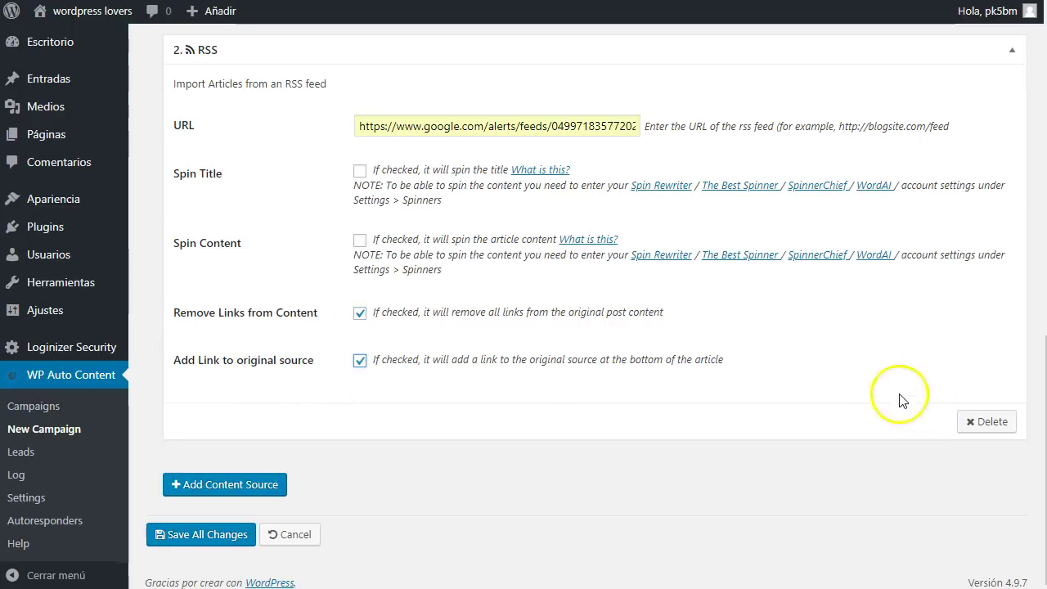
click(211, 534)
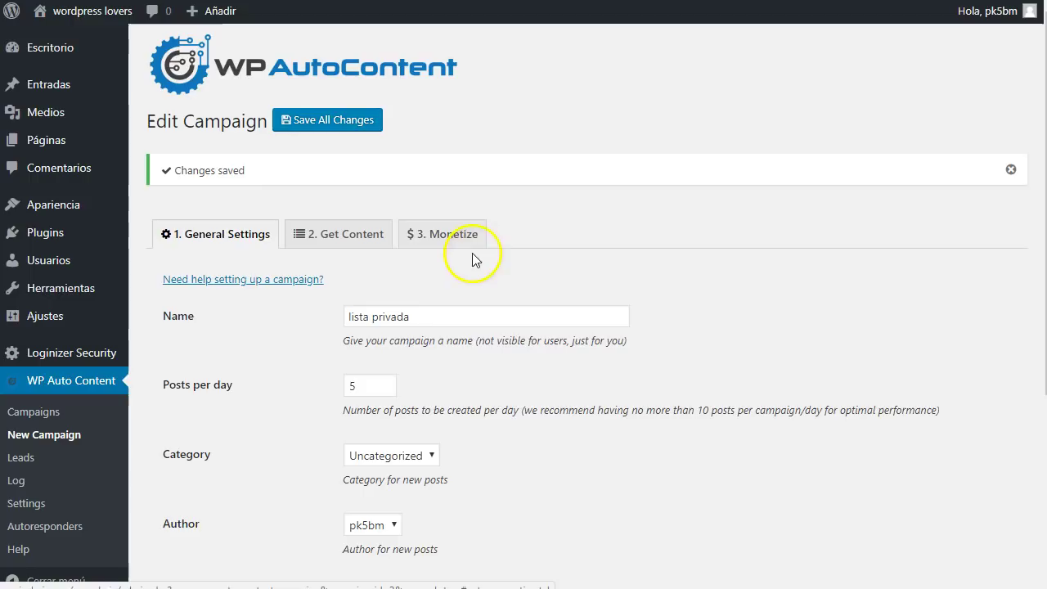
Add Banner Ads as a monetization method for the campaign
click(457, 241)
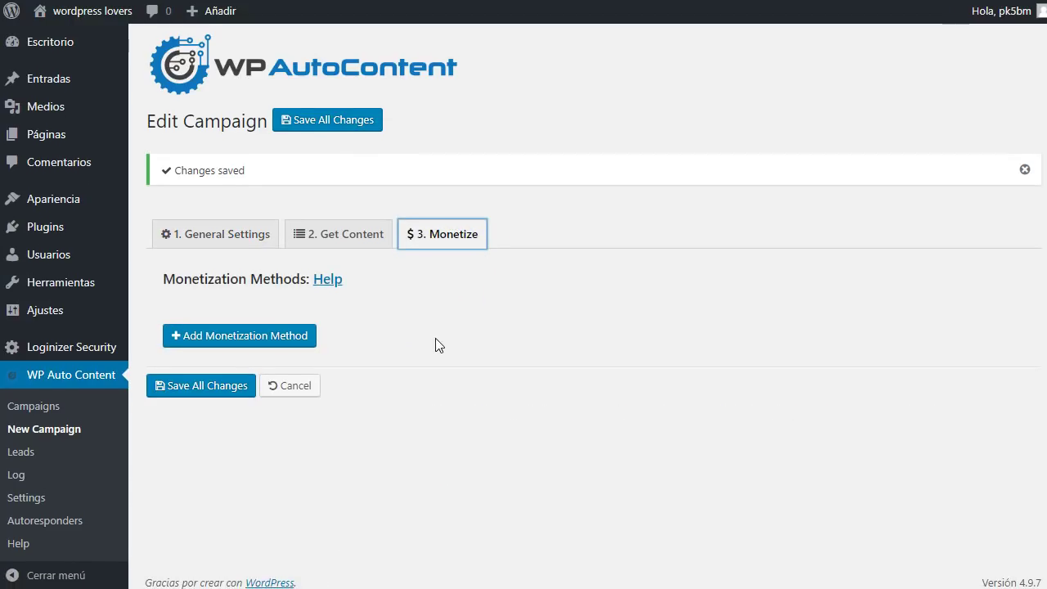
click(302, 344)
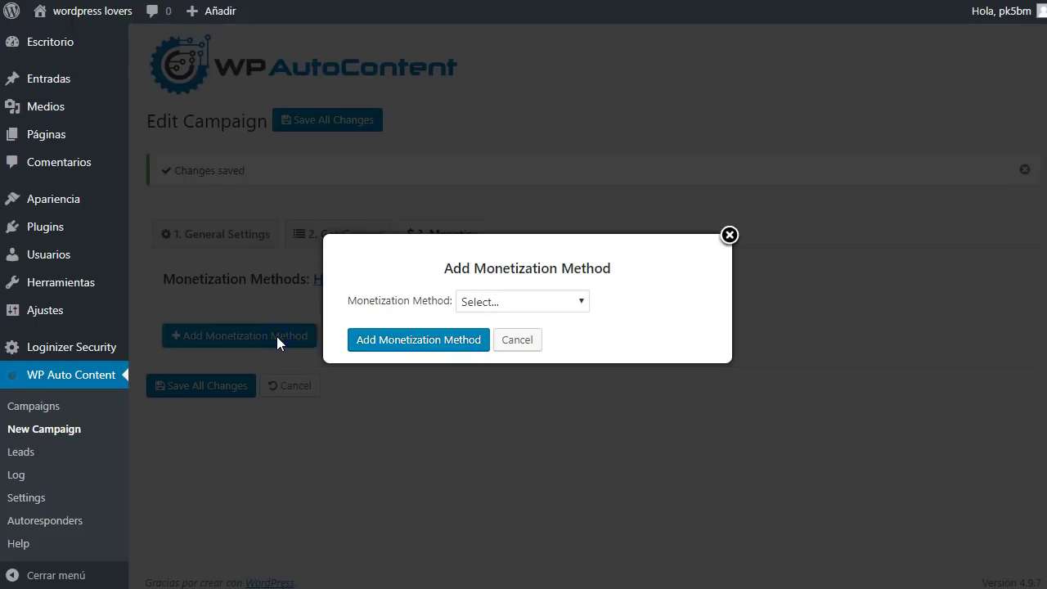
click(573, 304)
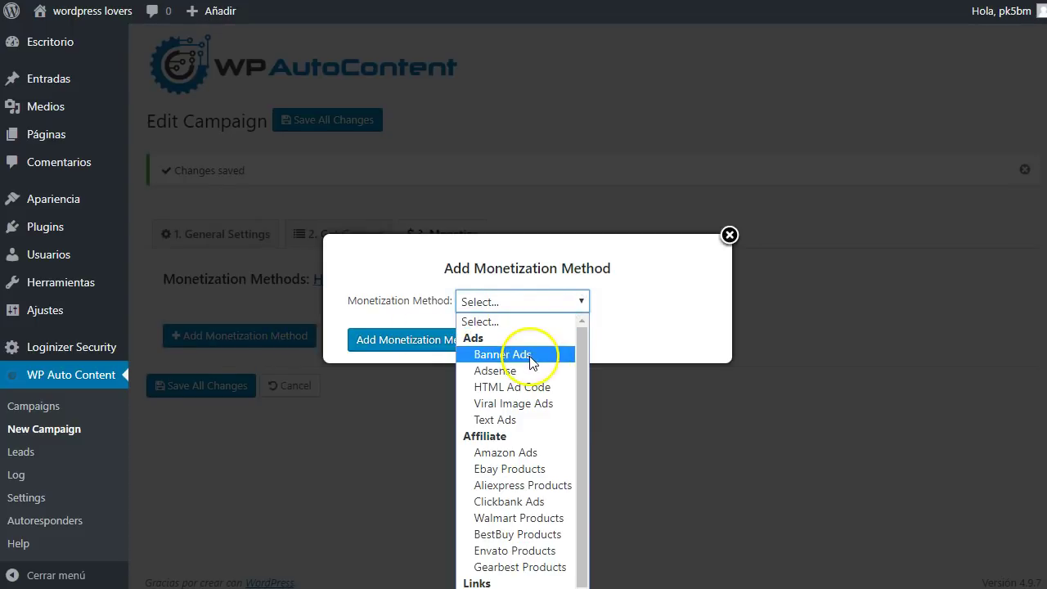
drag(533, 370, 540, 588)
scroll(538, 423, down, 1)
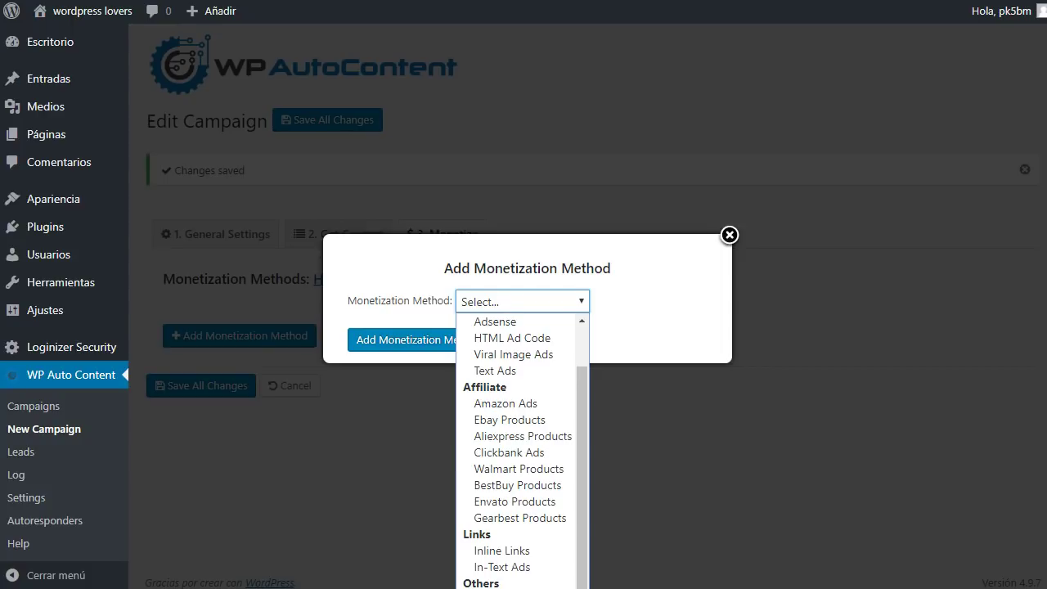
drag(540, 588, 534, 358)
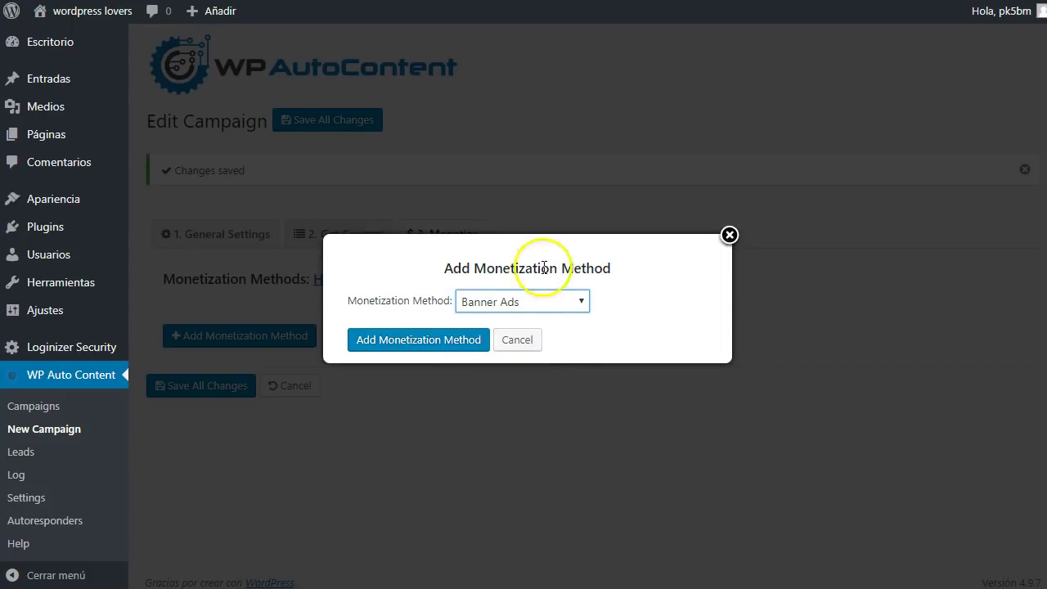
click(421, 342)
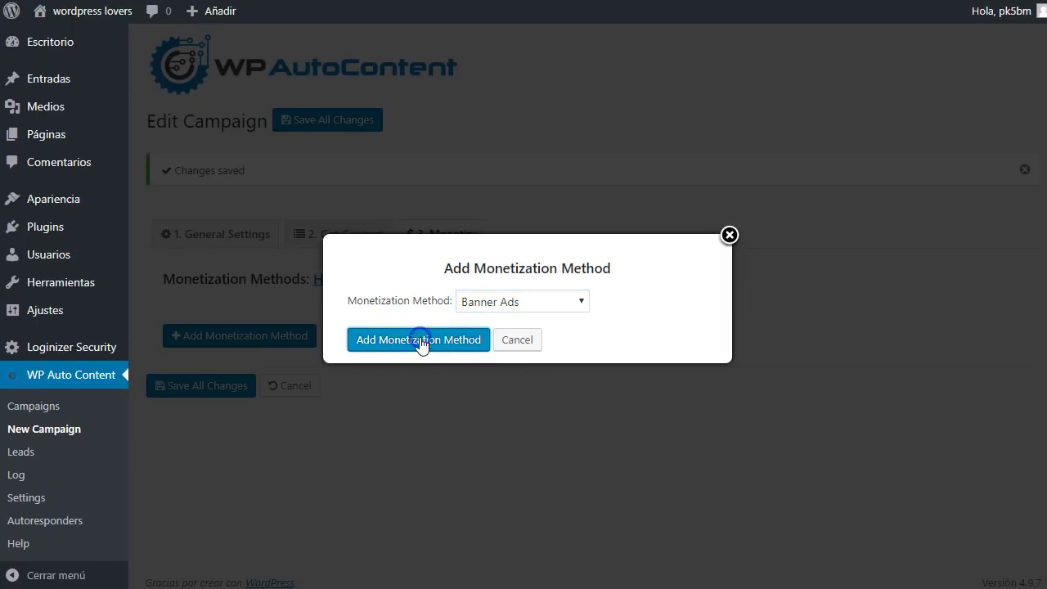
Add Inline Links as a second monetization method
scroll(420, 337, down, 4)
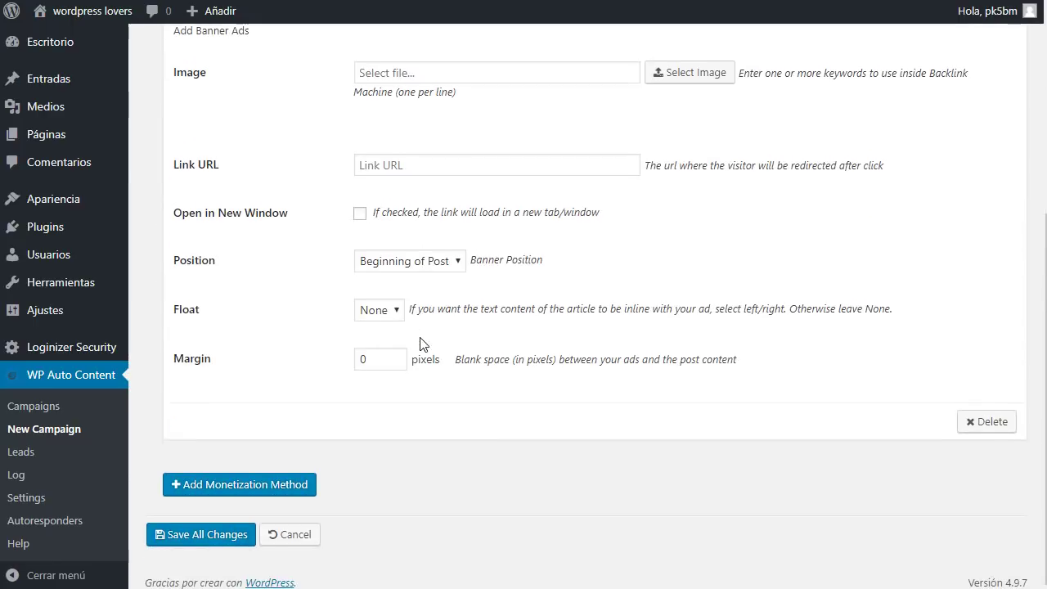
click(272, 494)
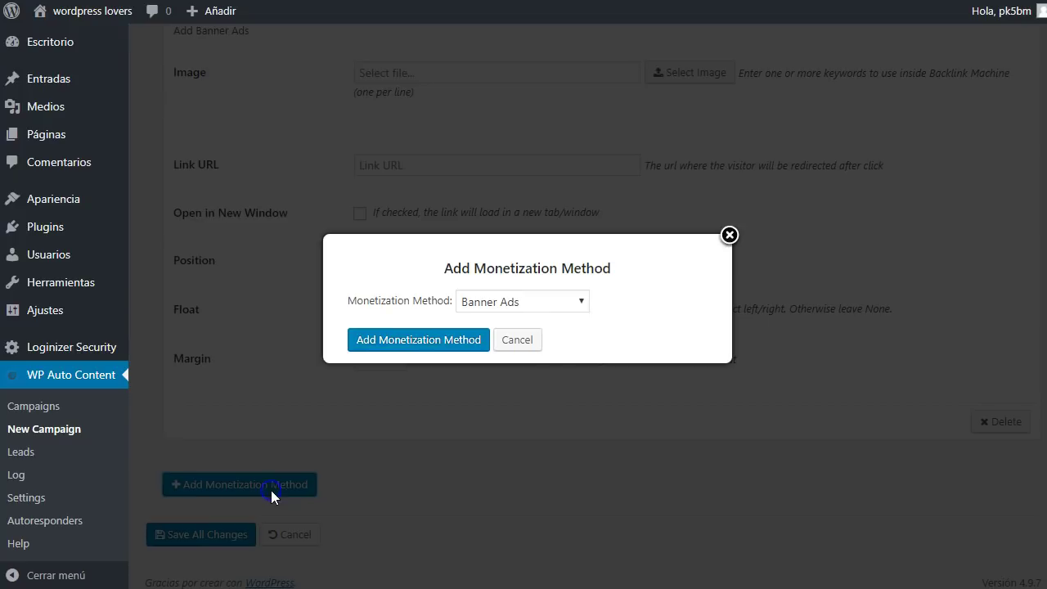
click(540, 301)
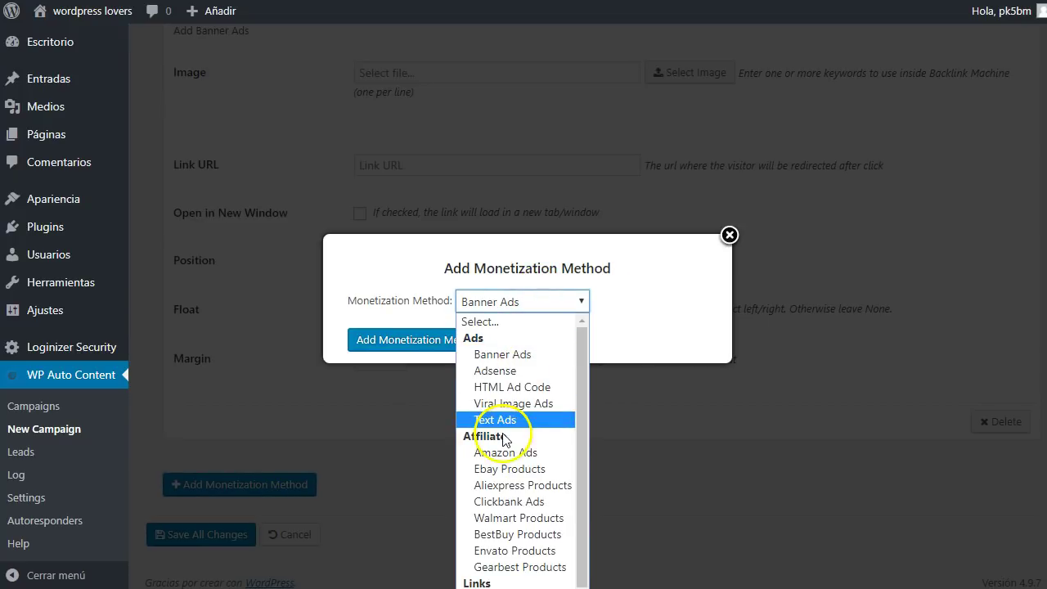
scroll(506, 437, down, 1)
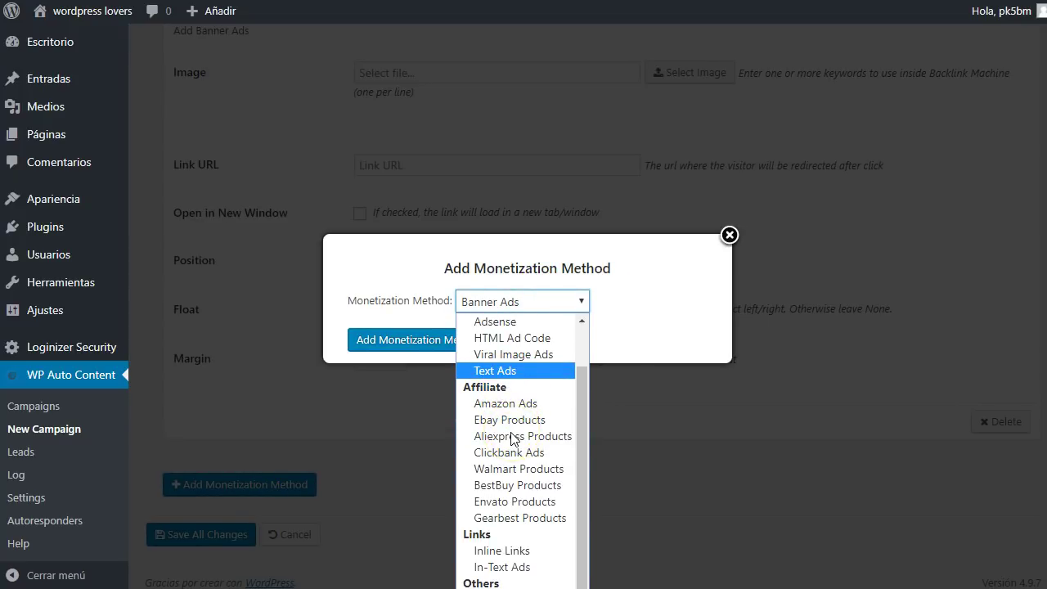
click(532, 553)
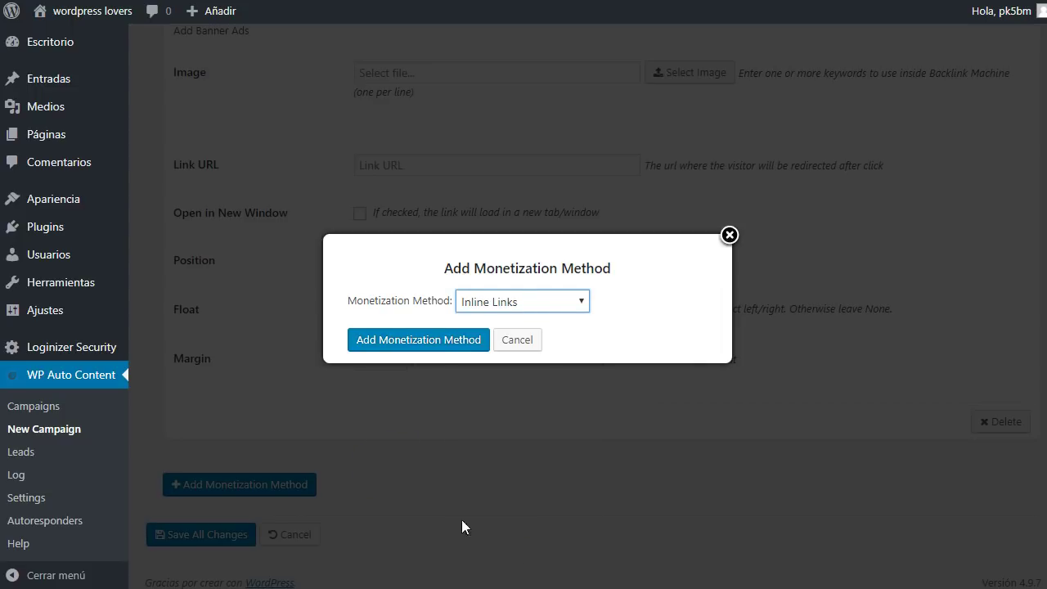
click(430, 348)
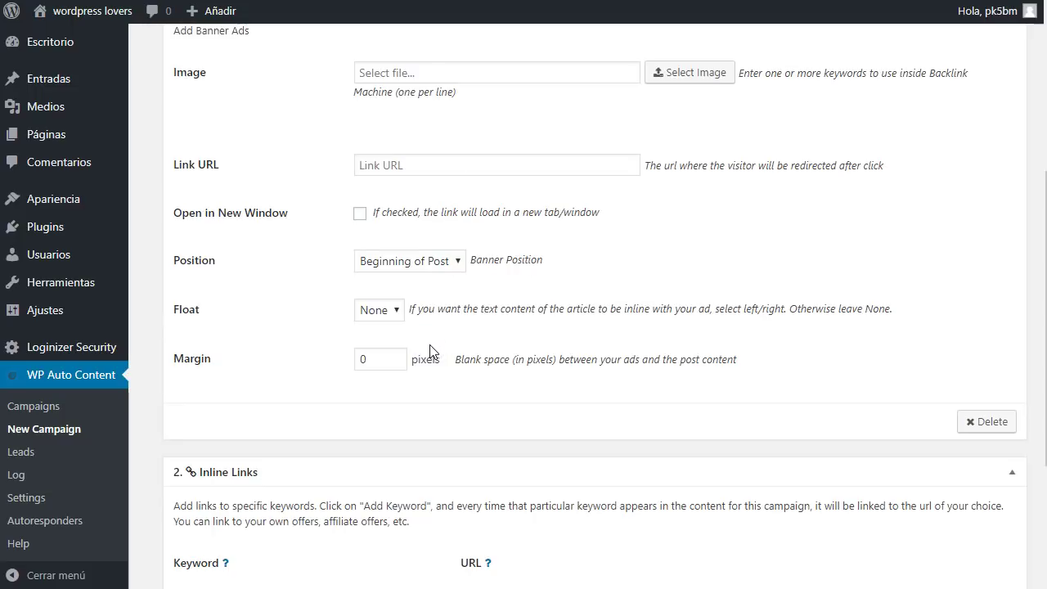
Set the Banner Ads image to the "Marketing de Afiliados" picture maxresdefault-3.jpg from the media library
scroll(433, 352, down, 2)
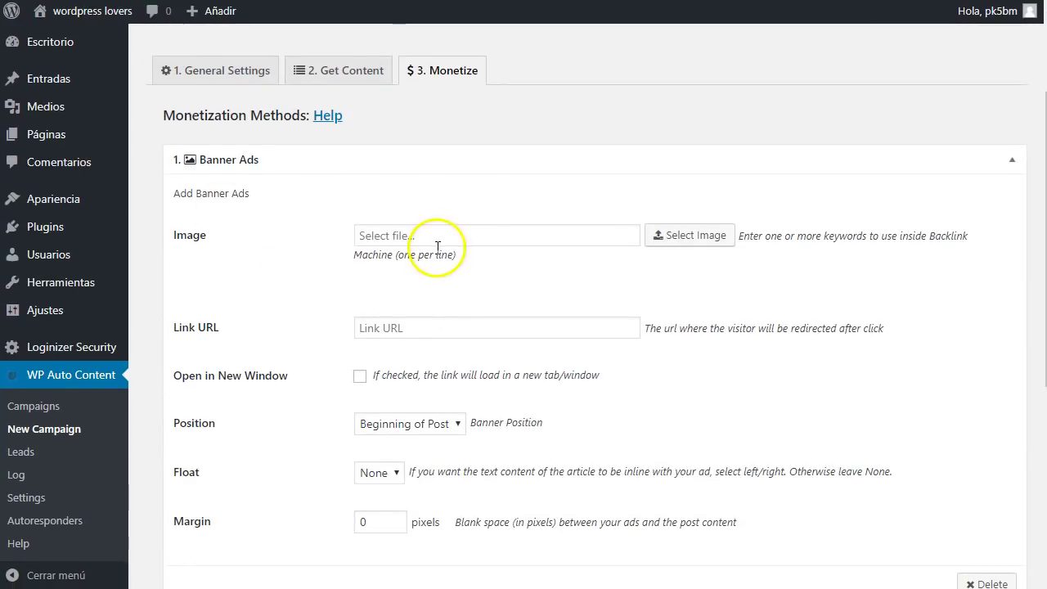
click(702, 243)
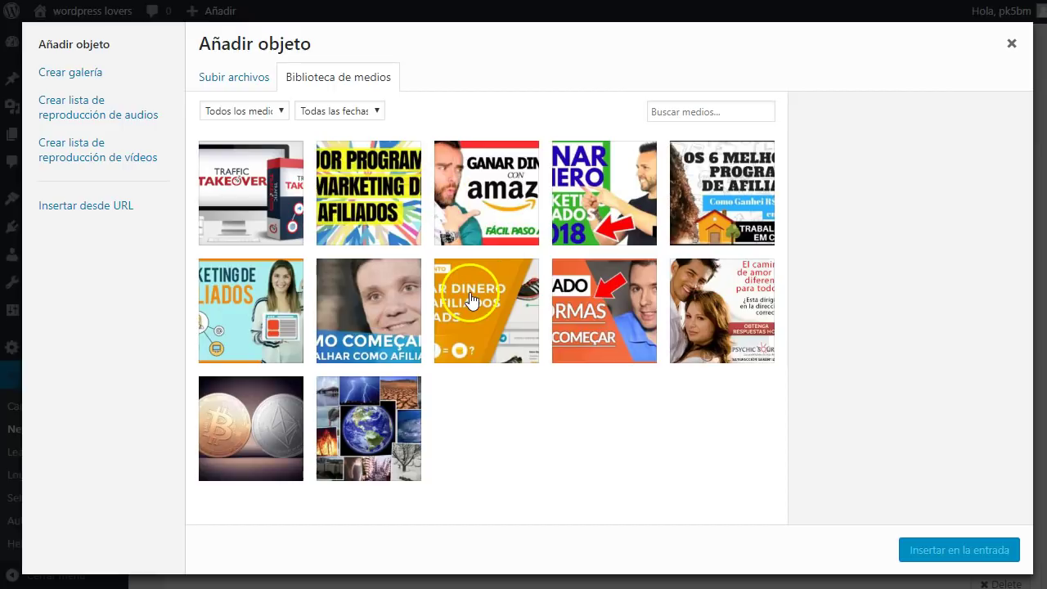
click(242, 301)
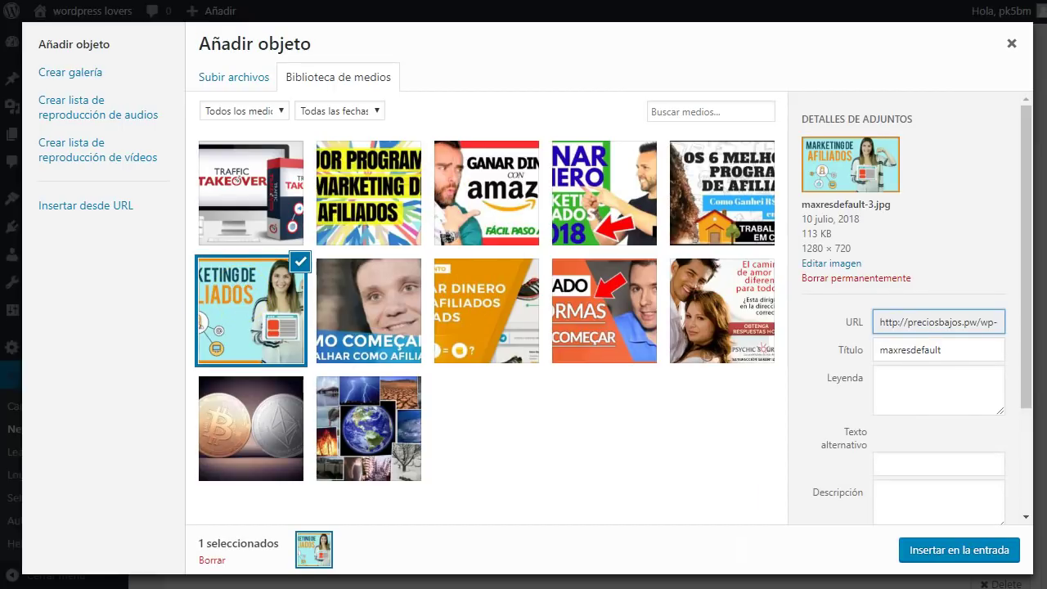
click(957, 551)
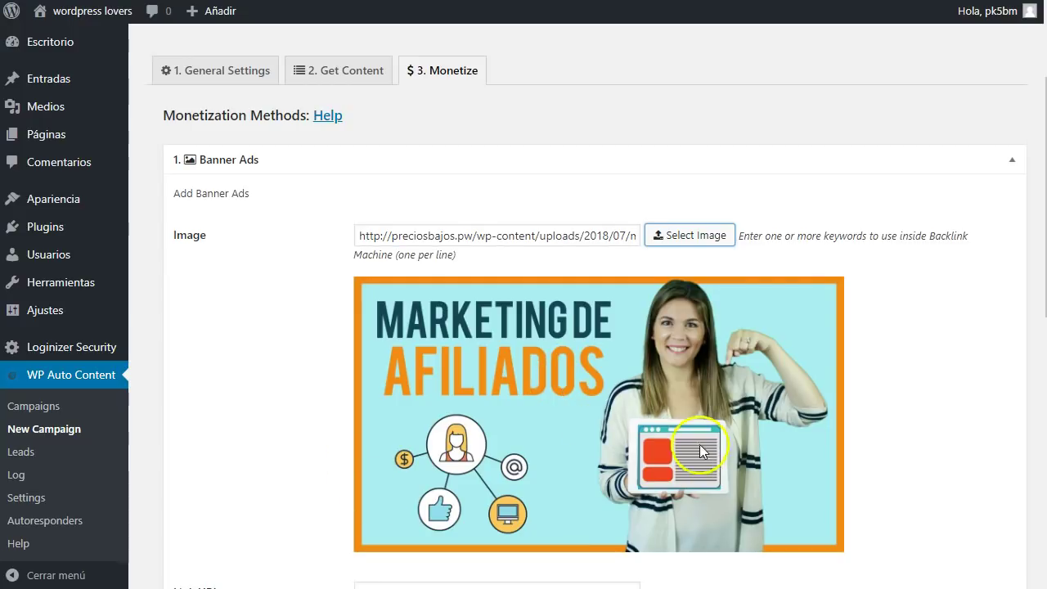
Examine the banner's Link URL setting and the offers on the Lista Privada page in the other browser tab, and return to the campaign
scroll(382, 370, down, 4)
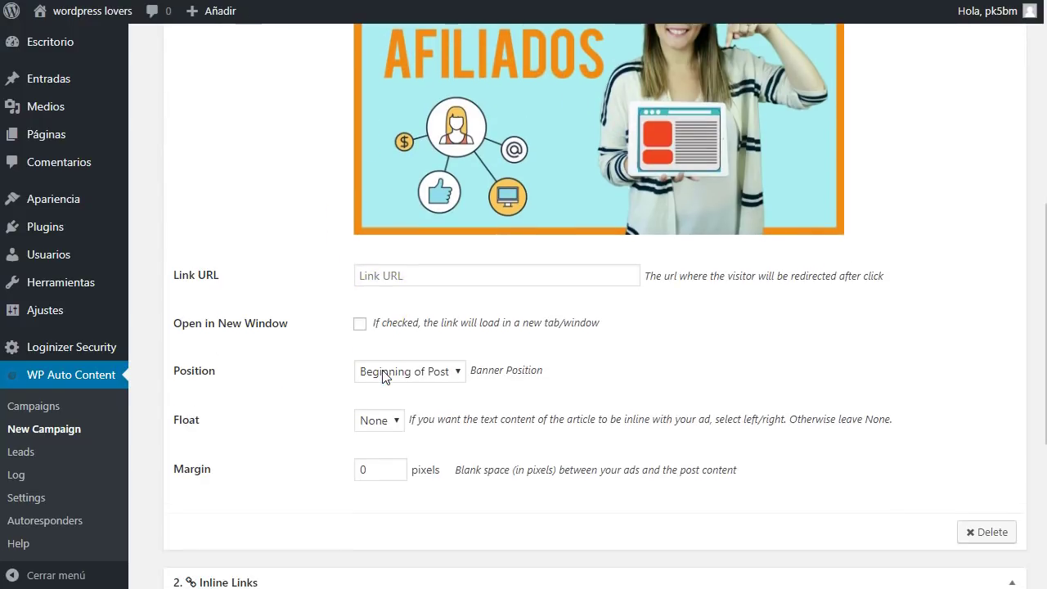
drag(650, 270, 874, 282)
click(827, 260)
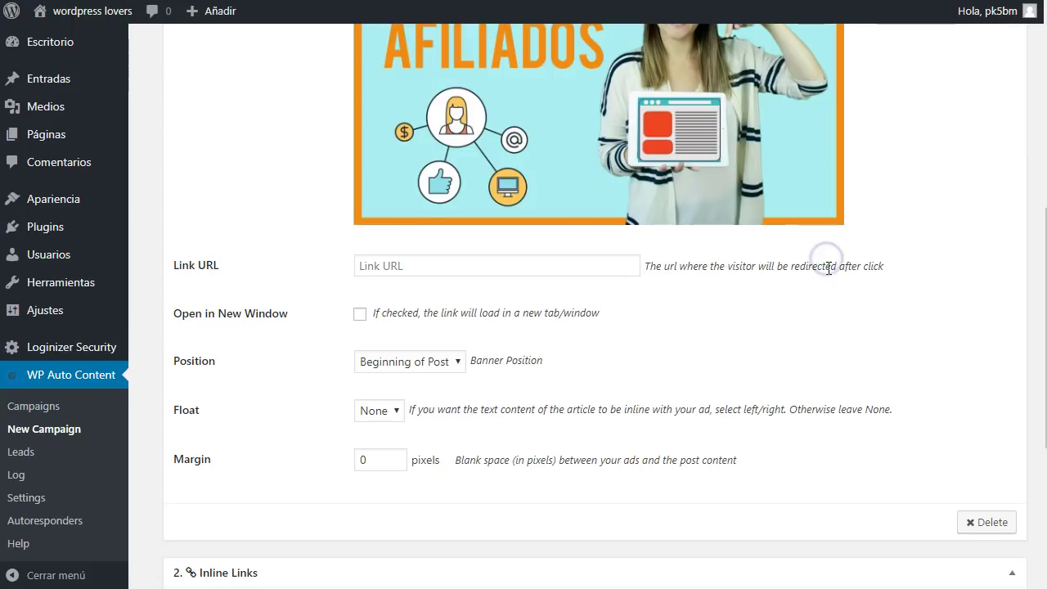
scroll(513, 193, up, 1)
click(455, 355)
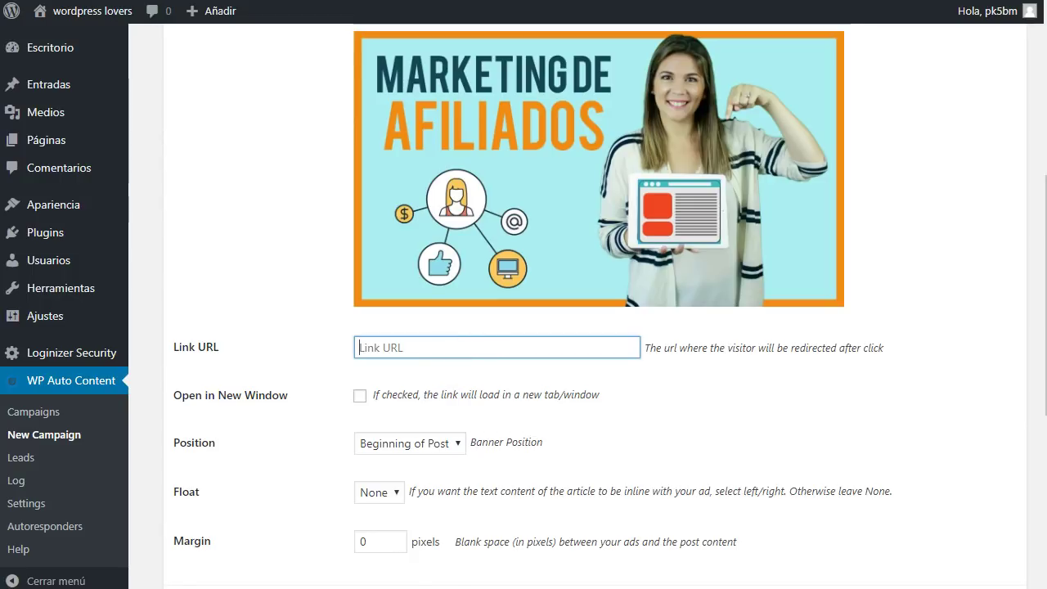
key(ctrl+Tab)
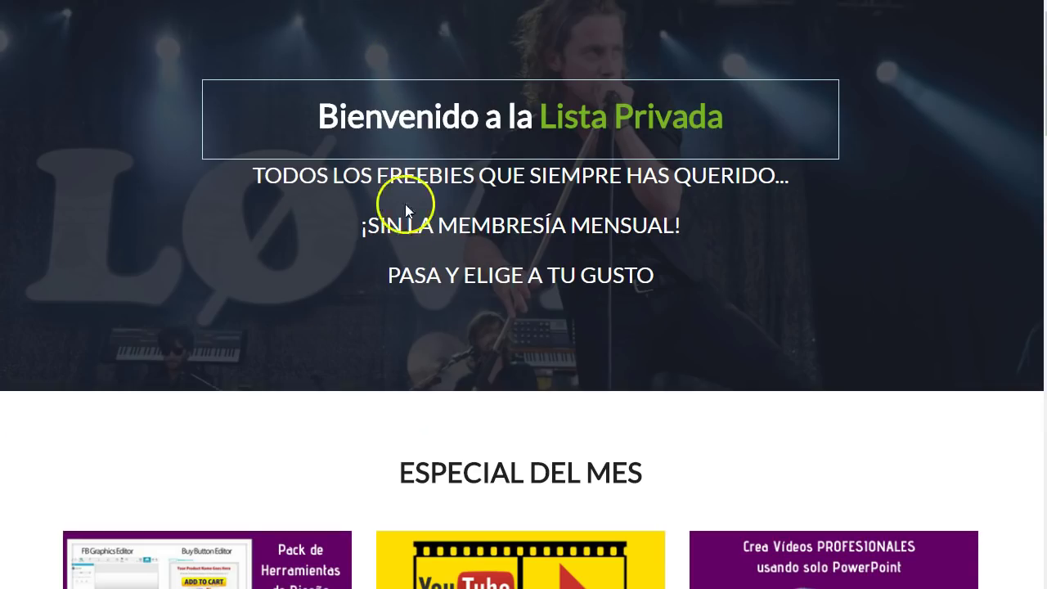
scroll(382, 238, down, 1)
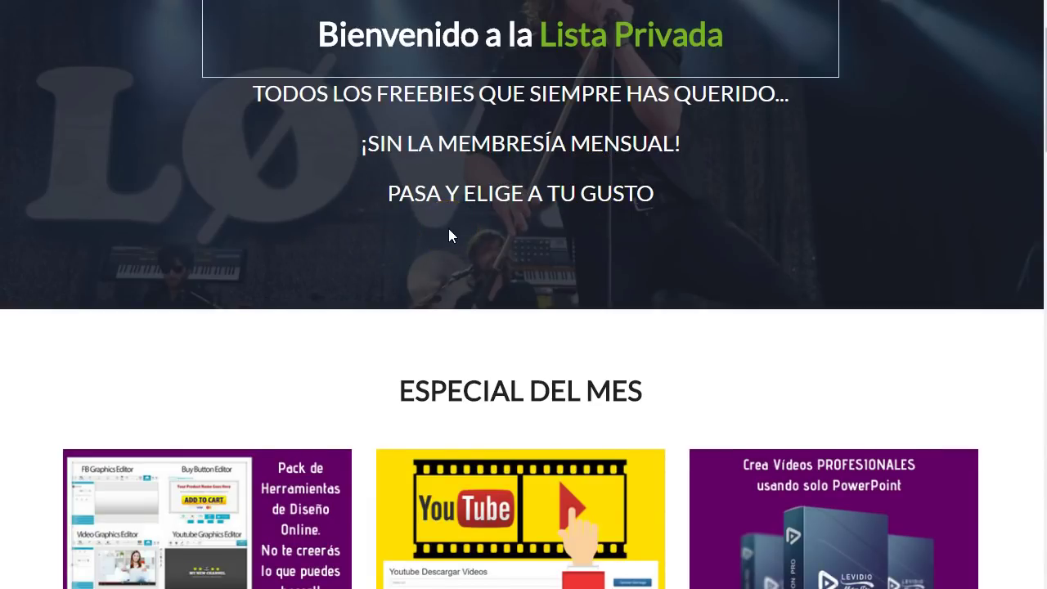
scroll(449, 234, down, 5)
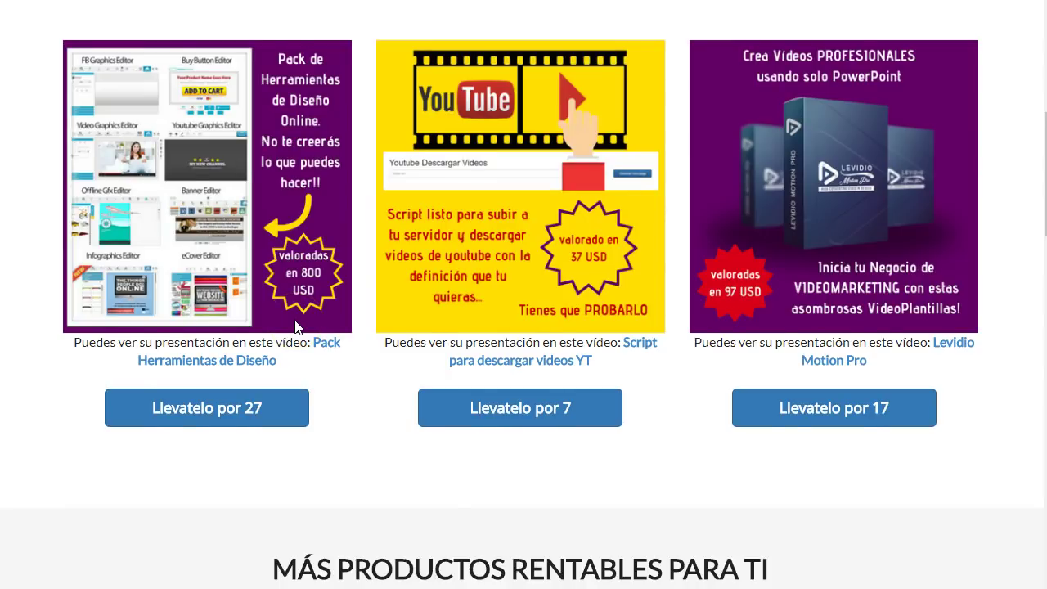
scroll(297, 327, down, 2)
scroll(301, 327, down, 8)
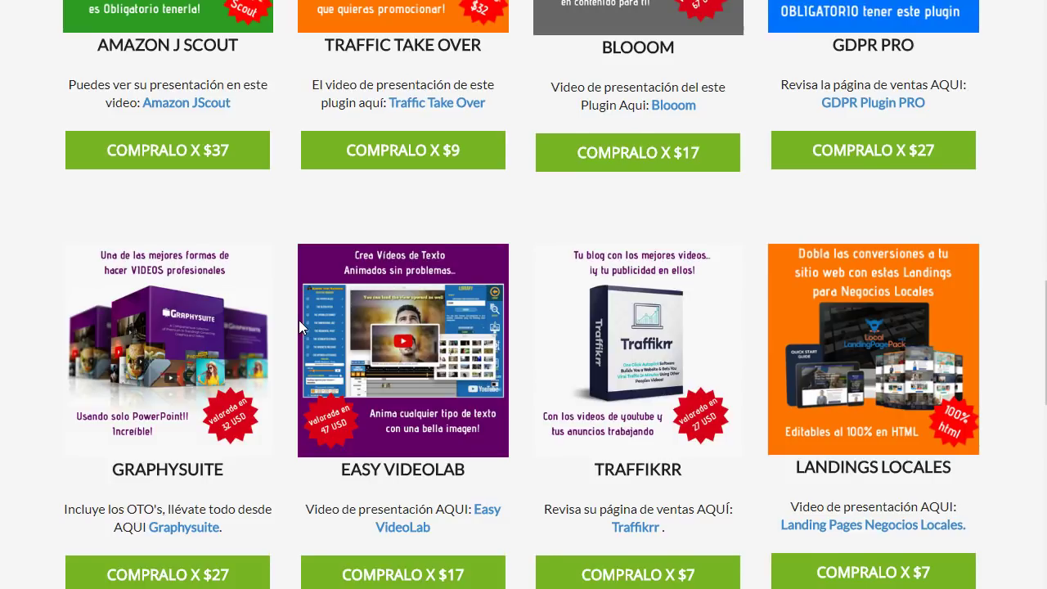
scroll(299, 326, down, 3)
scroll(300, 326, down, 2)
scroll(299, 327, down, 1)
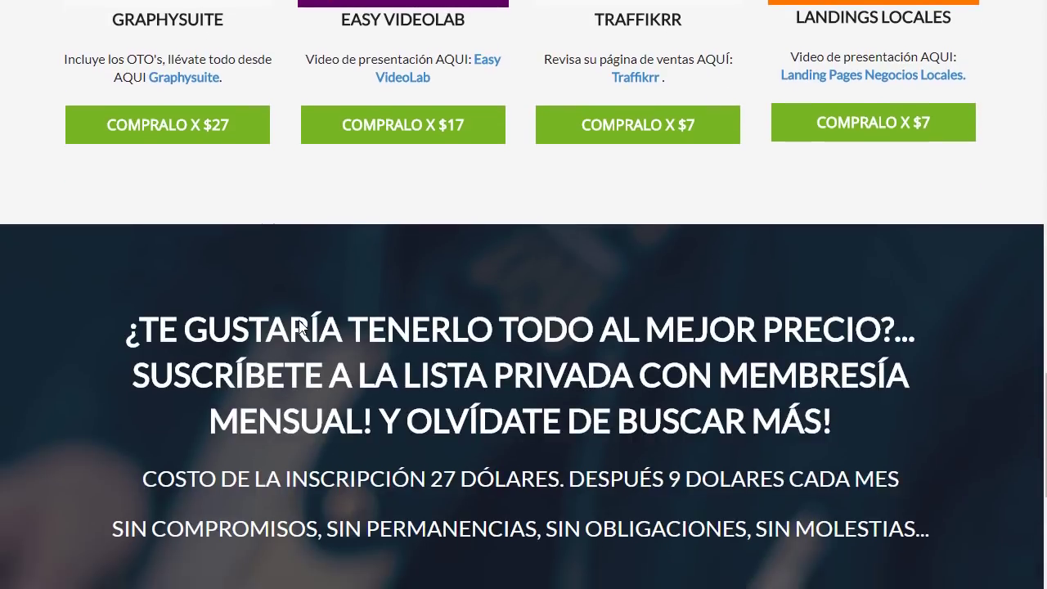
scroll(297, 325, up, 7)
scroll(501, 335, up, 6)
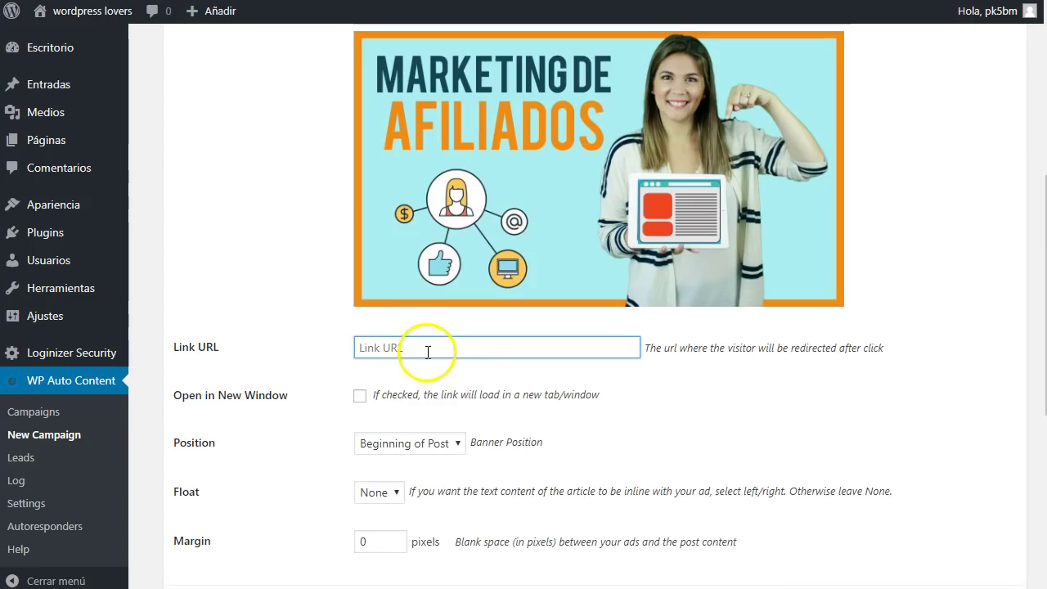
text(https://consumer.kyvio.com/todoslistaprivada)
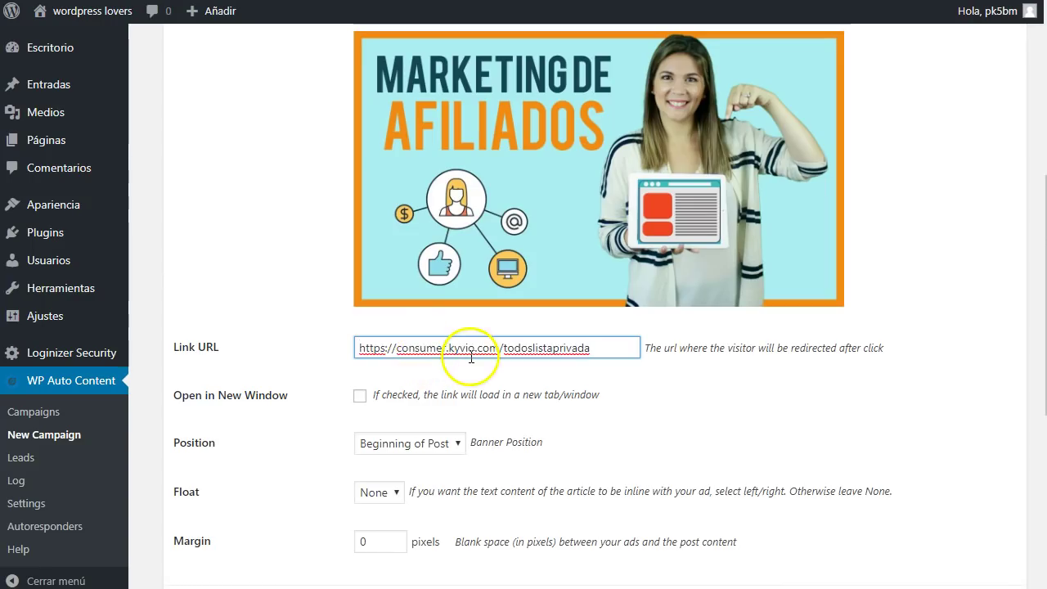
click(242, 393)
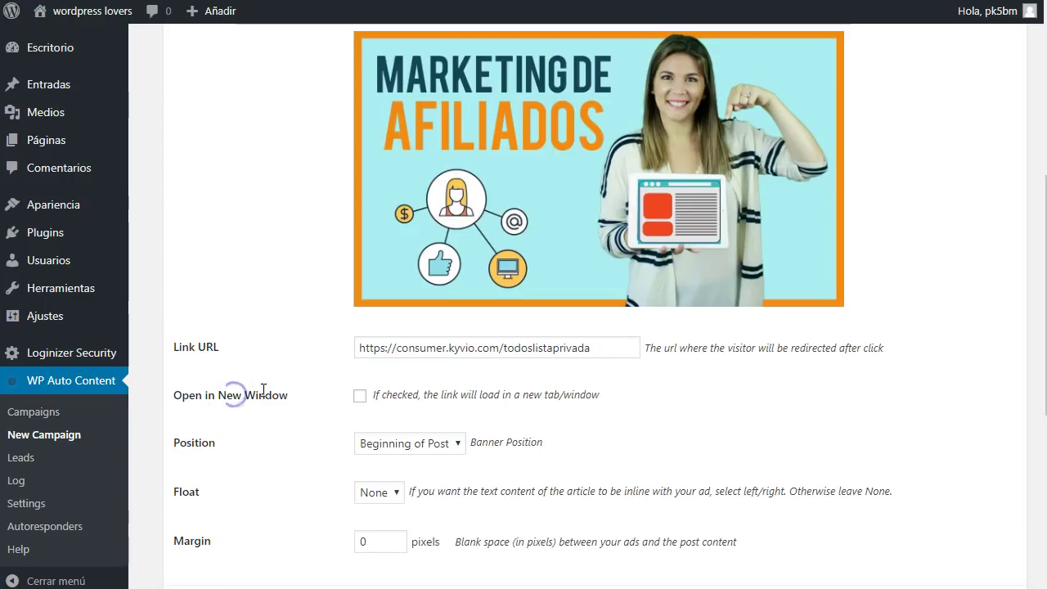
click(360, 397)
Set the banner's position to After paragraph x with paragraph 2, and check the Float options
scroll(270, 399, down, 1)
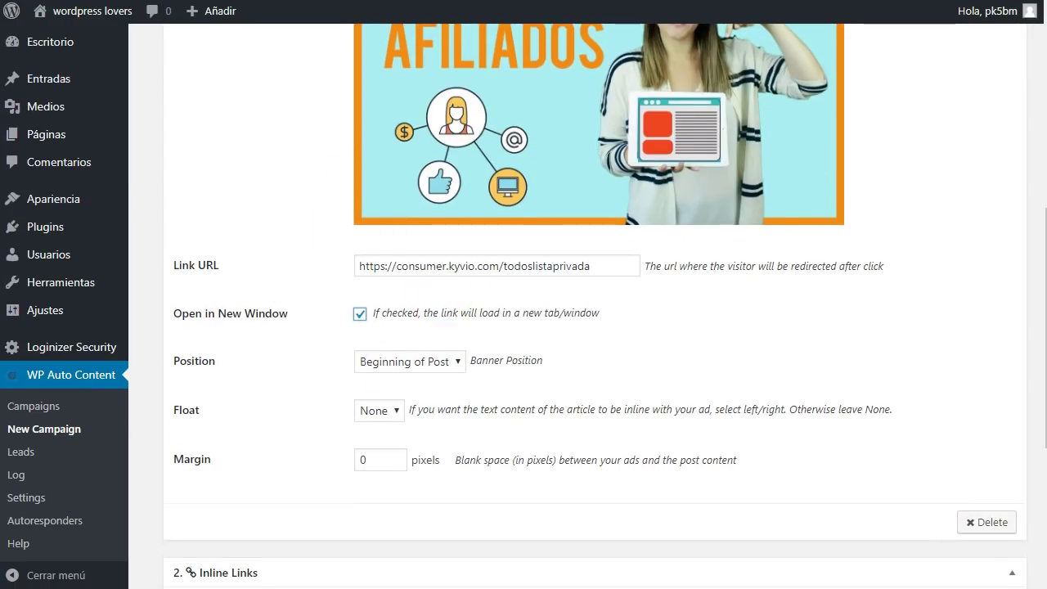
scroll(496, 297, down, 1)
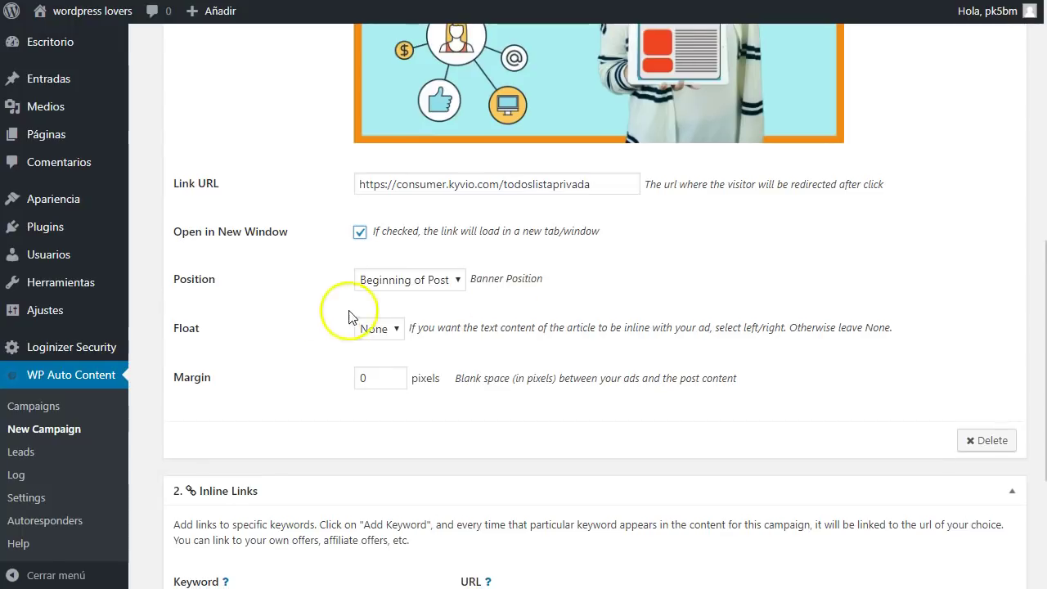
click(448, 280)
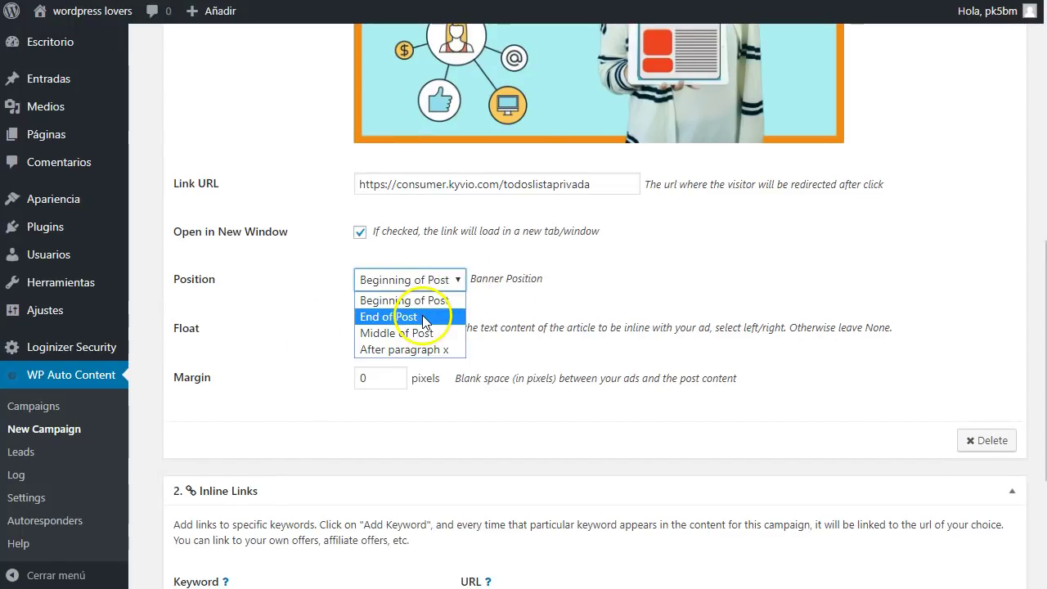
click(453, 355)
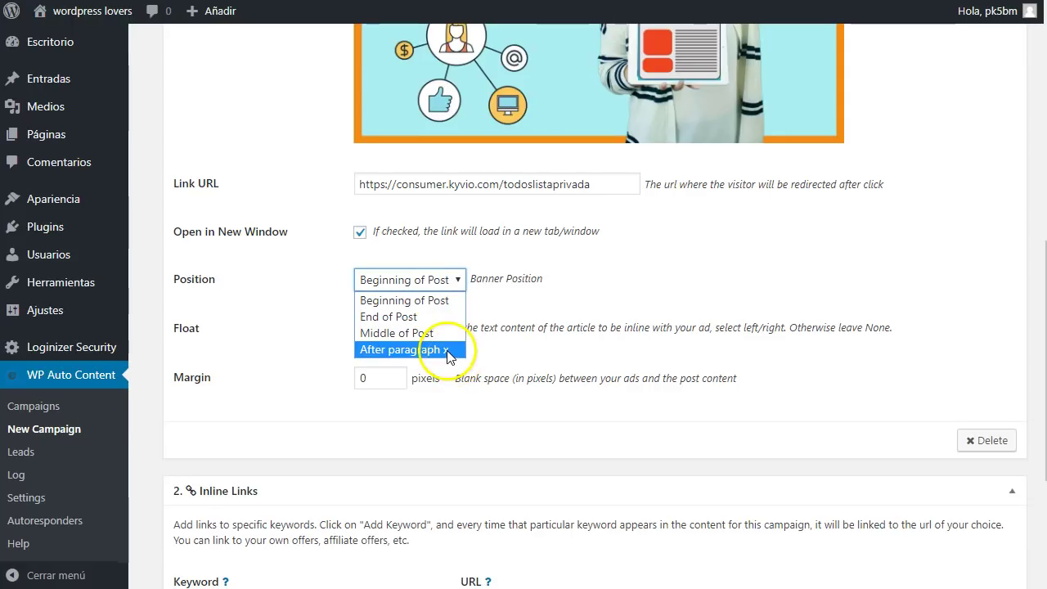
click(448, 353)
drag(364, 329, 352, 332)
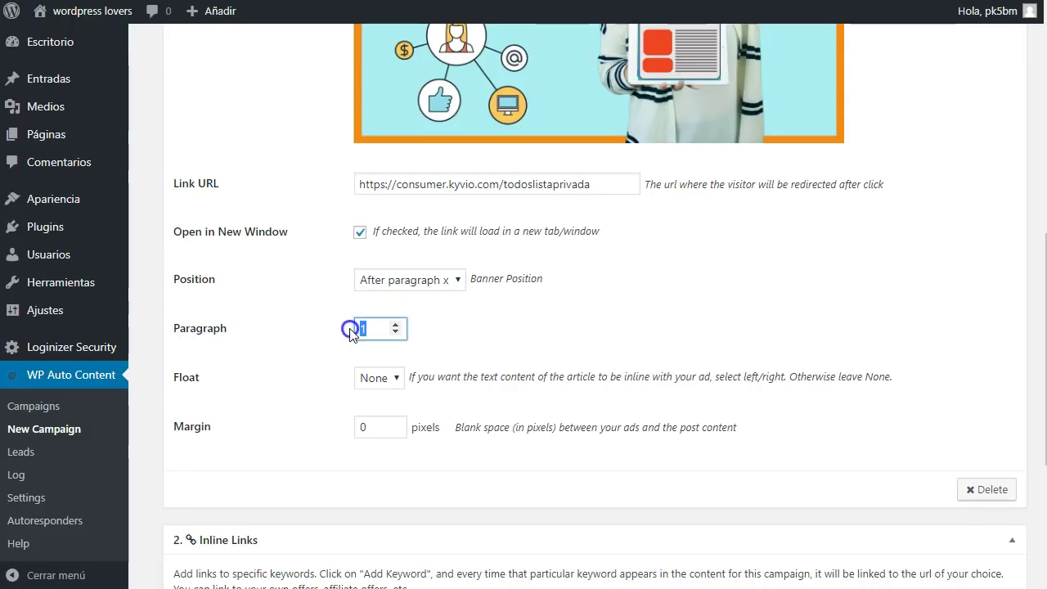
click(479, 355)
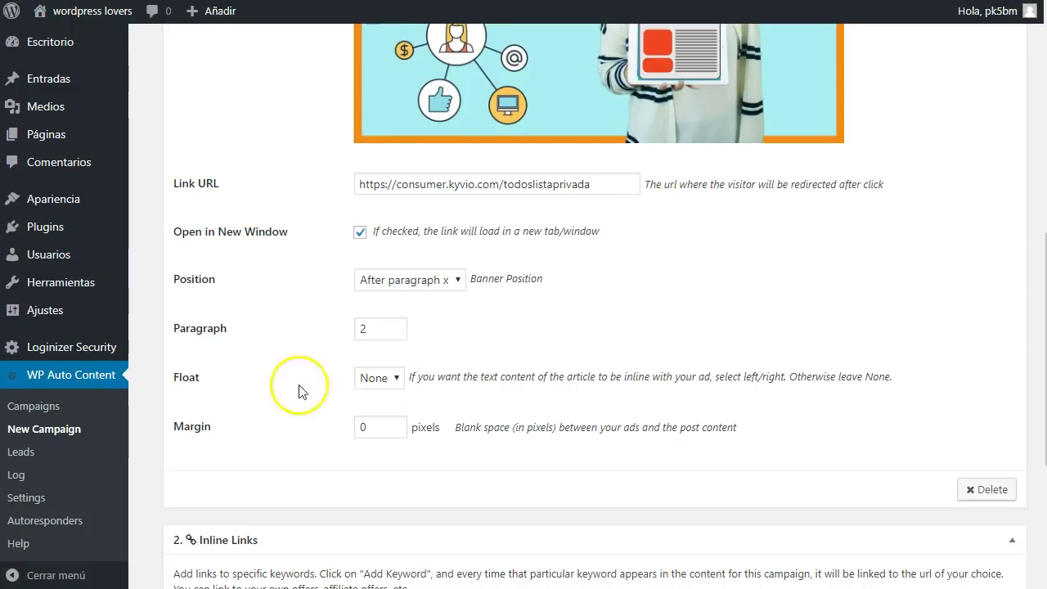
click(391, 379)
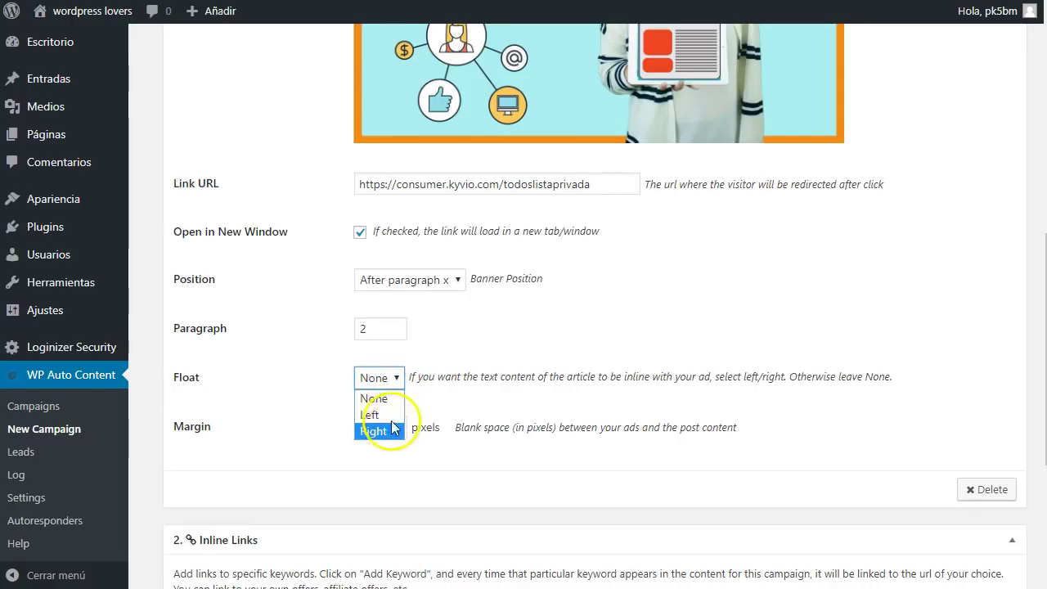
click(456, 347)
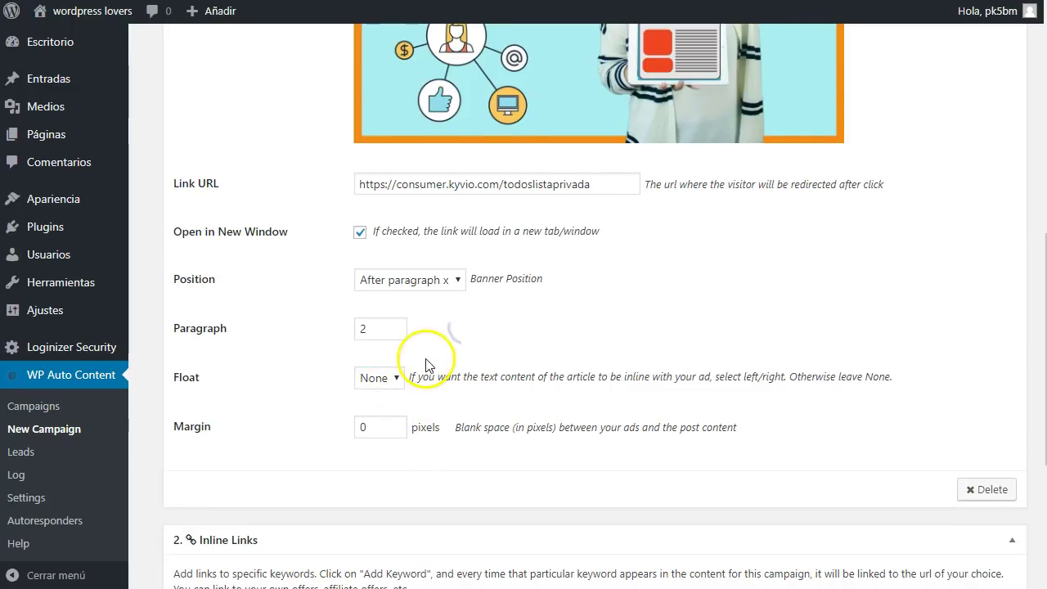
scroll(374, 320, down, 1)
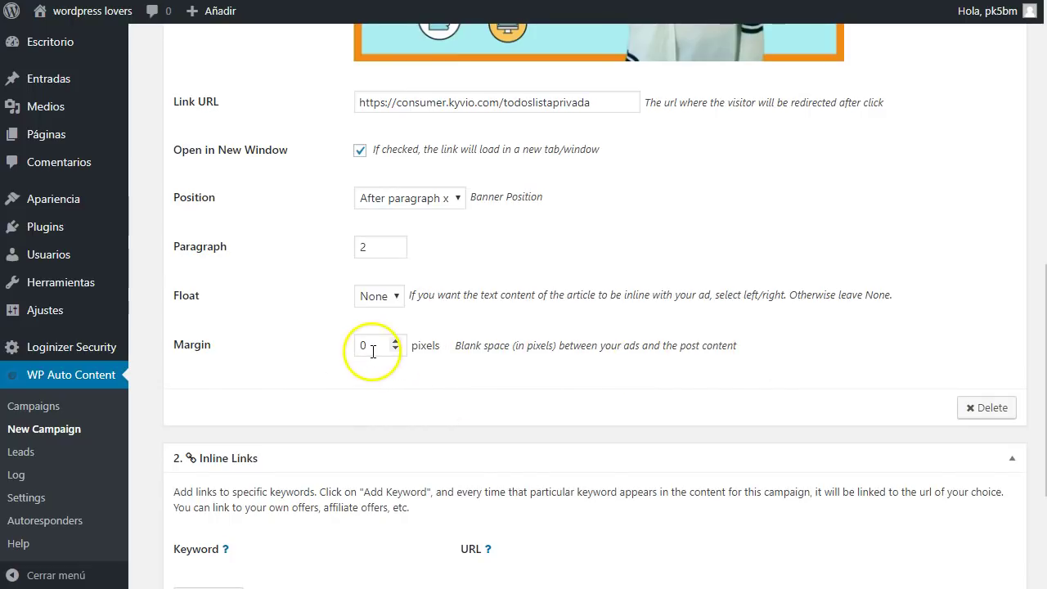
scroll(257, 358, up, 6)
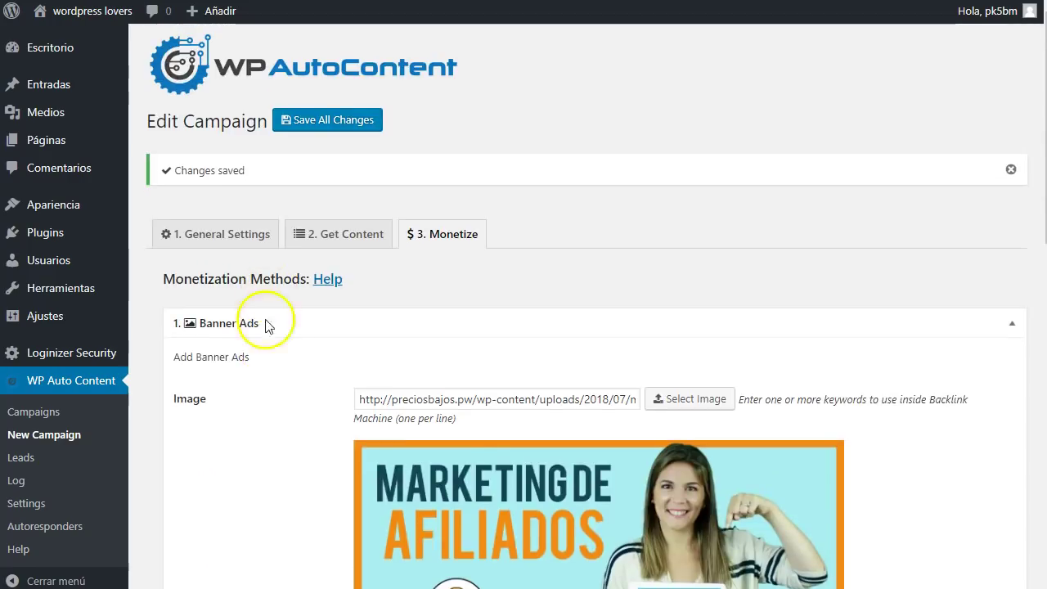
scroll(270, 246, down, 4)
scroll(257, 374, down, 5)
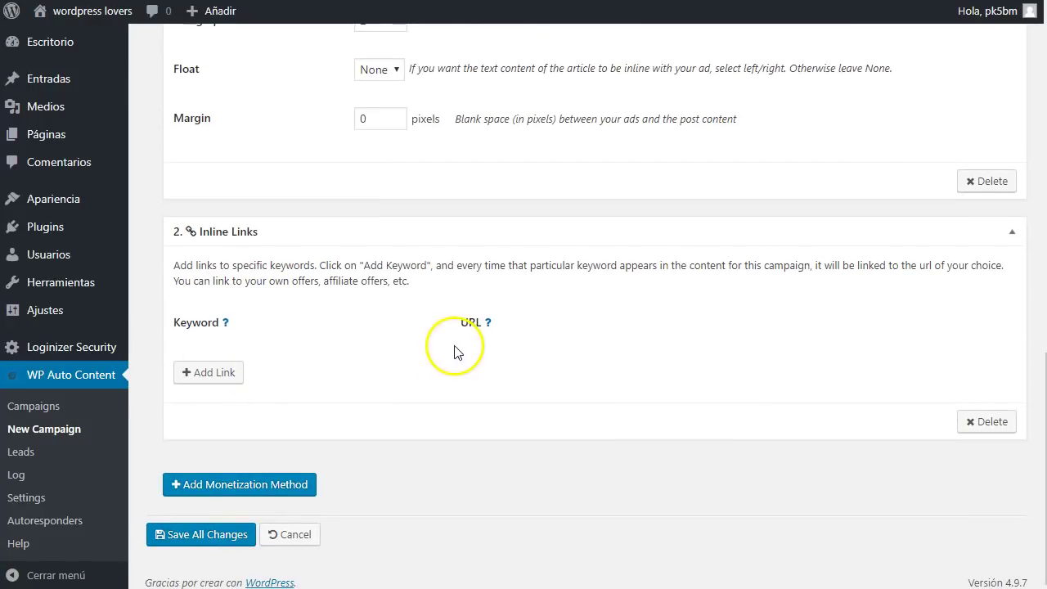
click(213, 375)
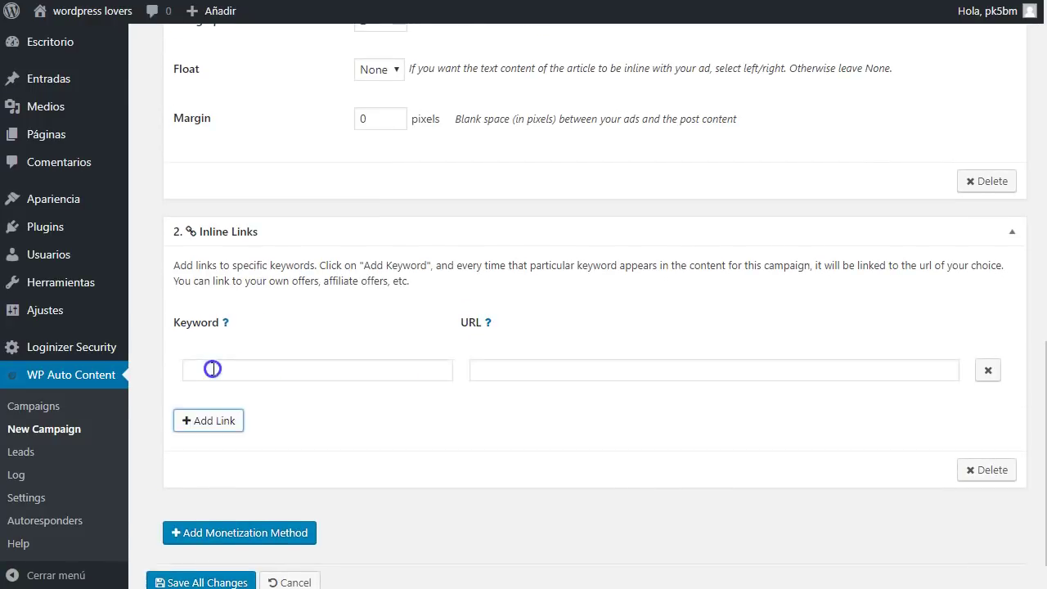
click(222, 370)
text(Marketing de)
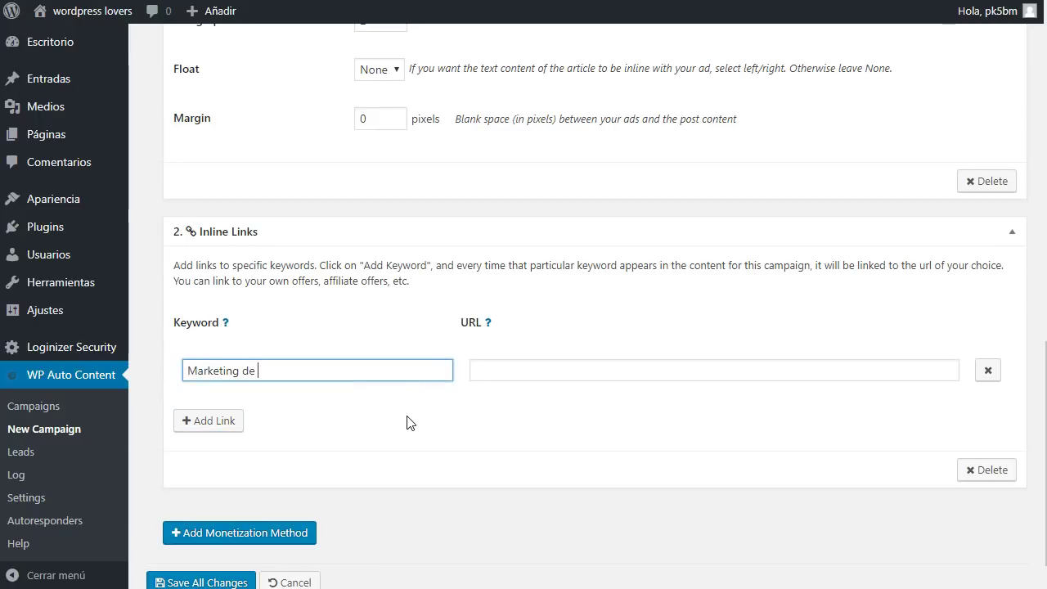
text( Afiliados)
click(555, 372)
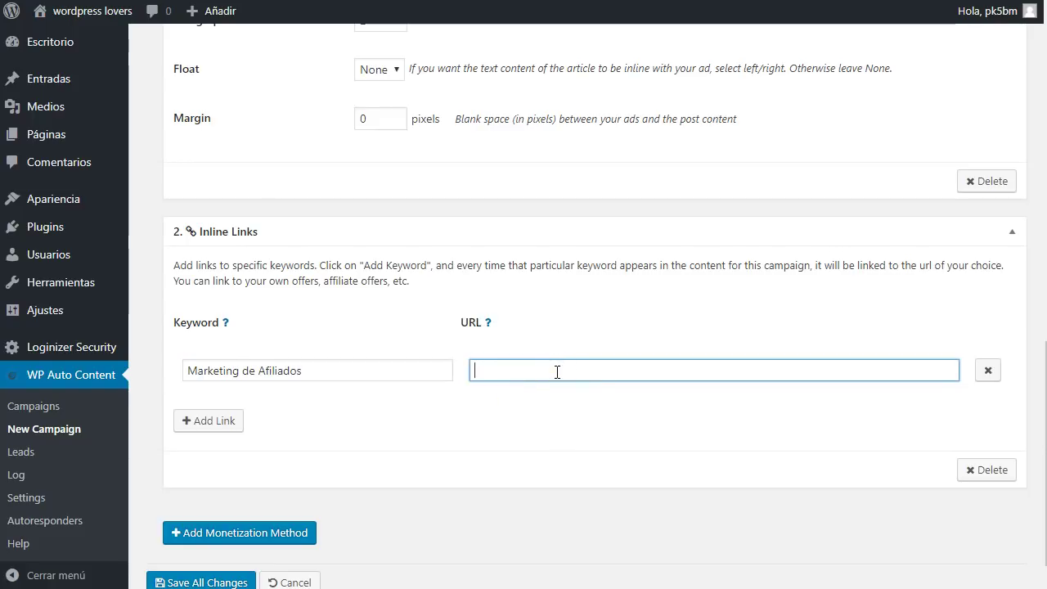
text(https://consumer.kyvio.com/todoslistaprivada)
click(558, 316)
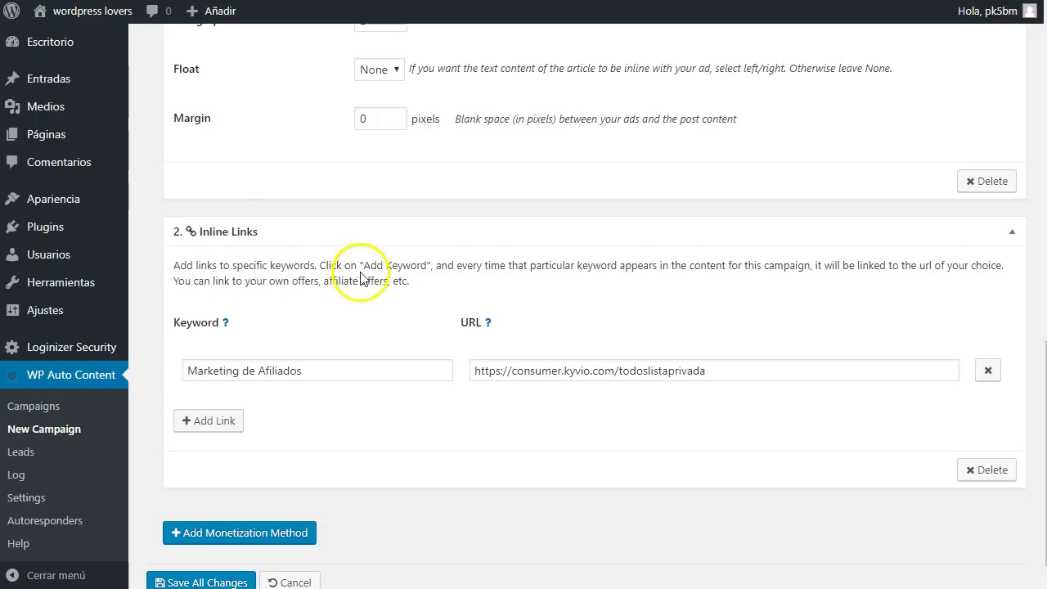
click(226, 324)
click(210, 424)
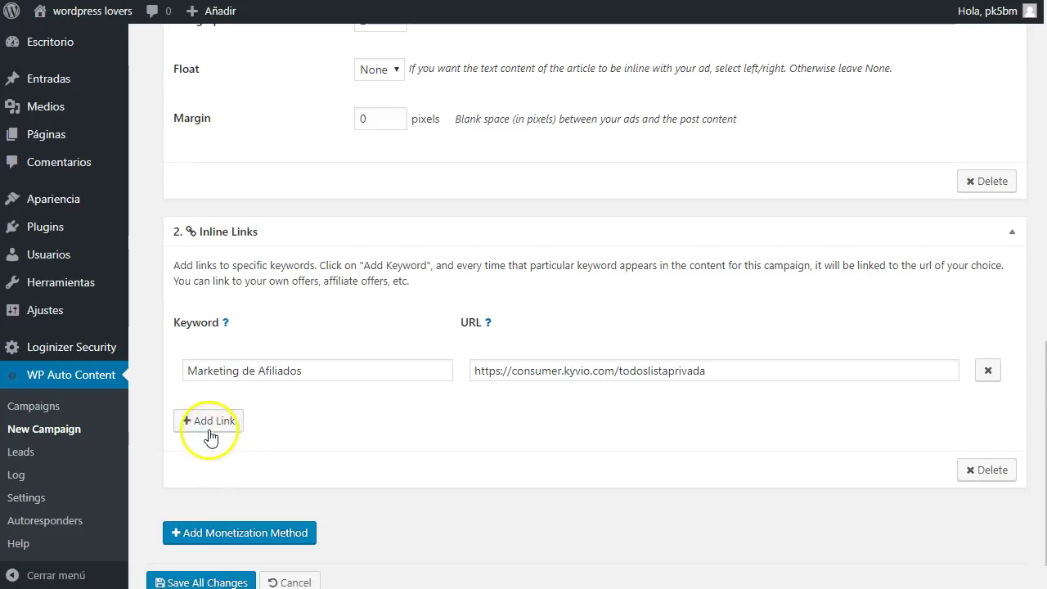
click(272, 424)
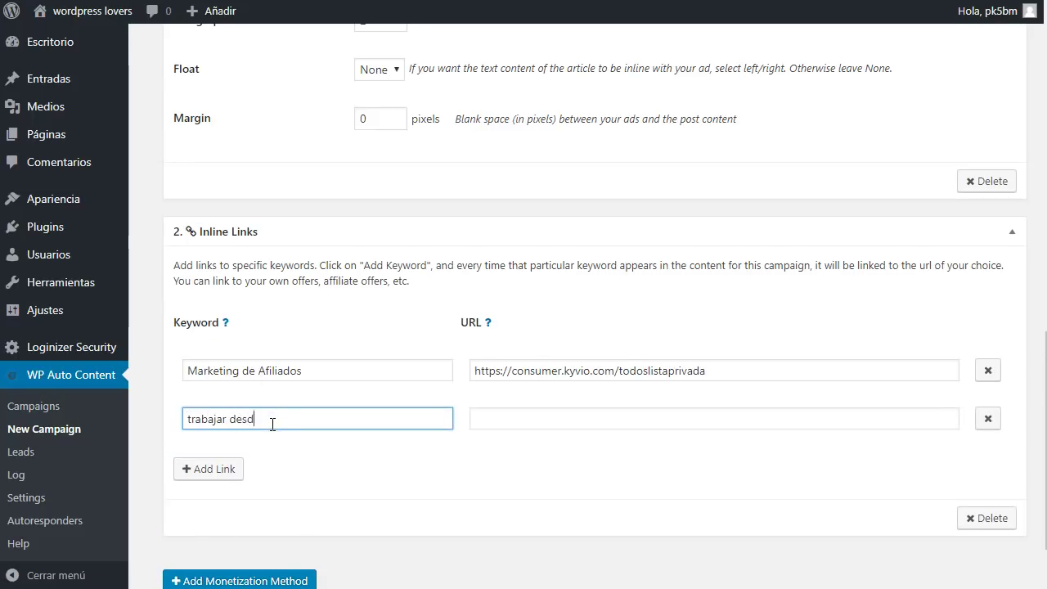
click(676, 424)
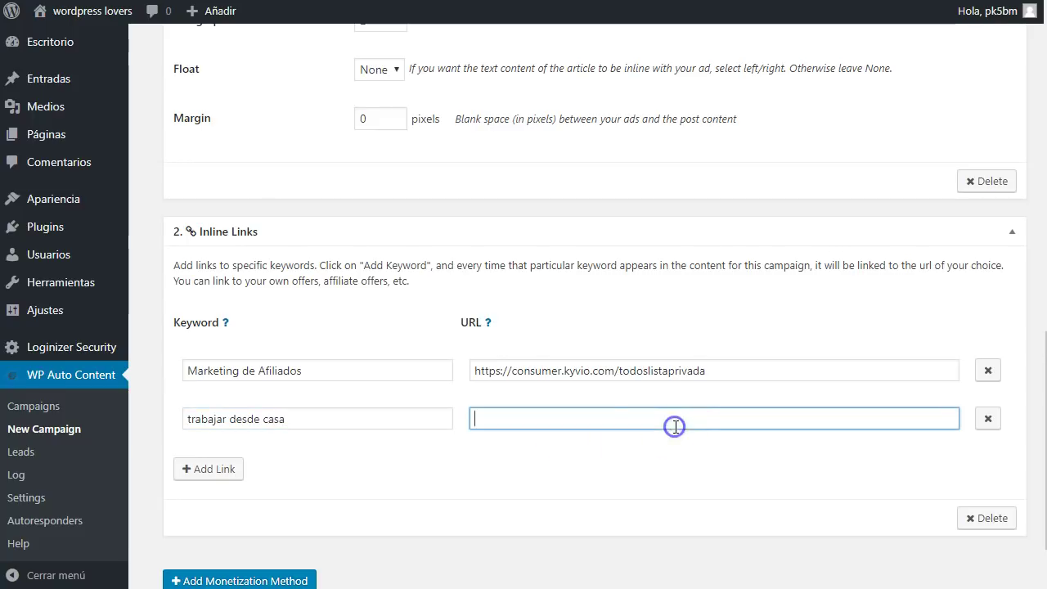
text(https://consumer.kyvio.com/todoslistaprivada)
click(229, 470)
click(241, 470)
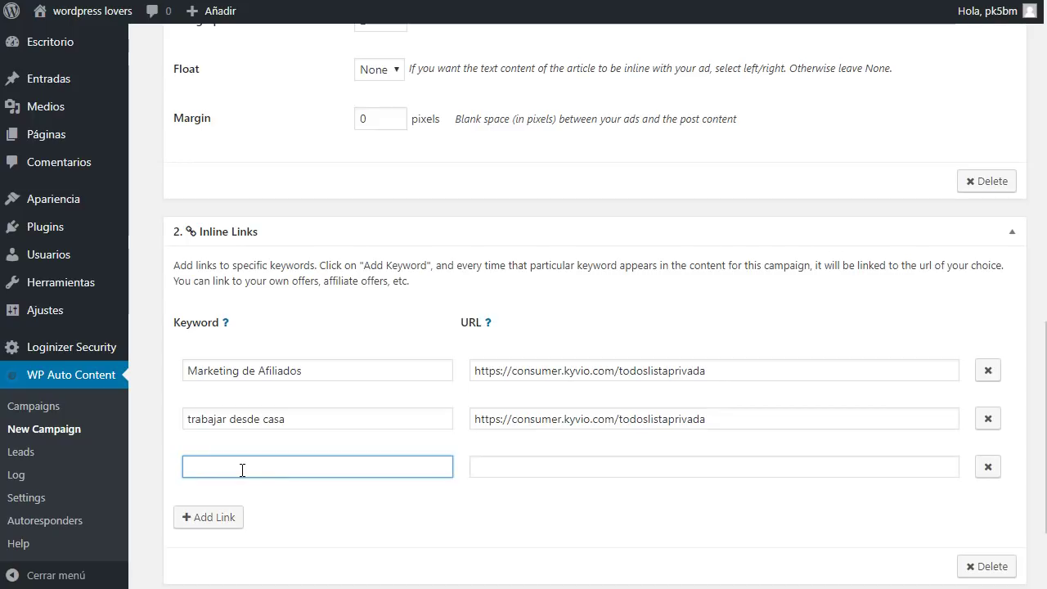
text(negocios ol)
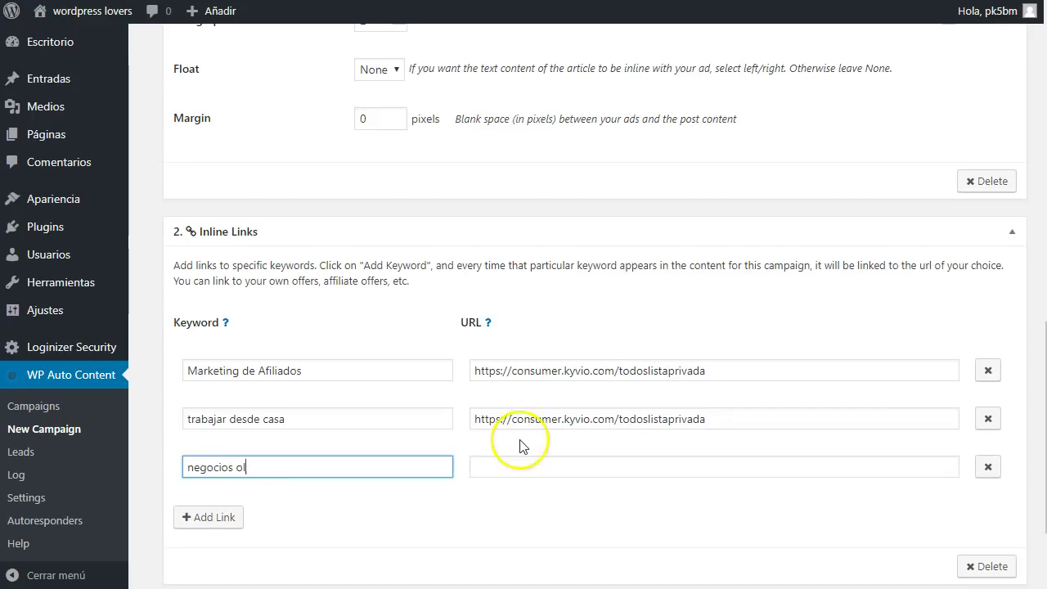
key(BackSpace)
text(nline)
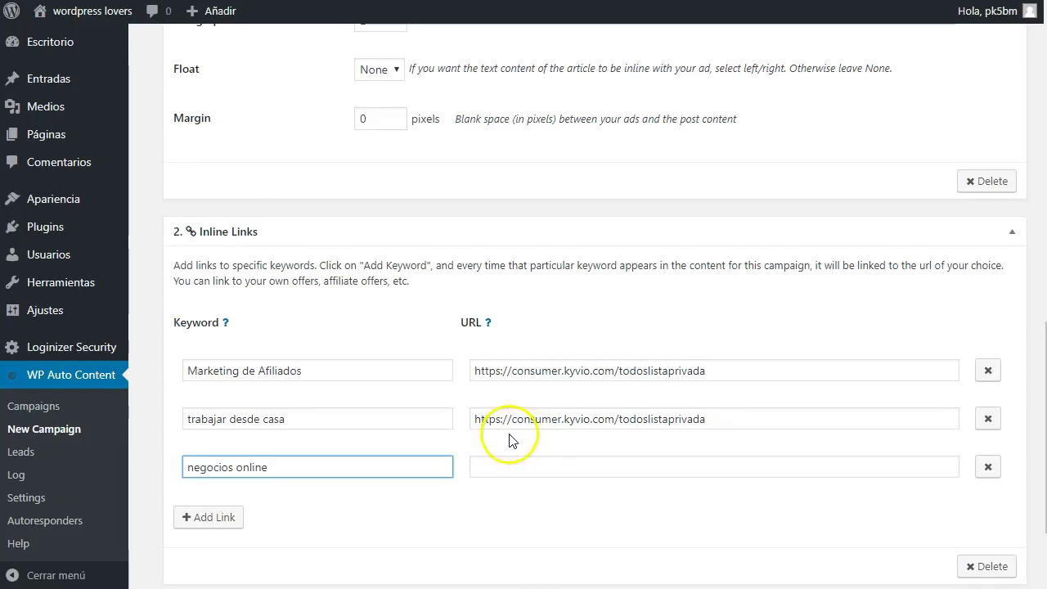
click(536, 465)
text(https://consumer.kyvio.com/todoslistaprivada)
click(517, 489)
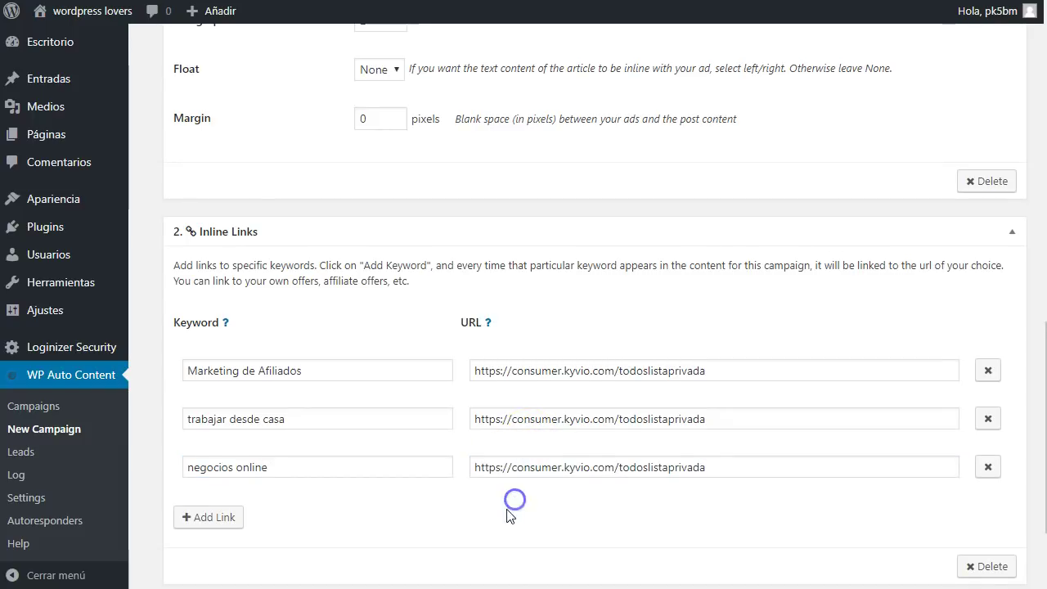
Save all changes to the campaign with its three inline links
scroll(512, 496, down, 3)
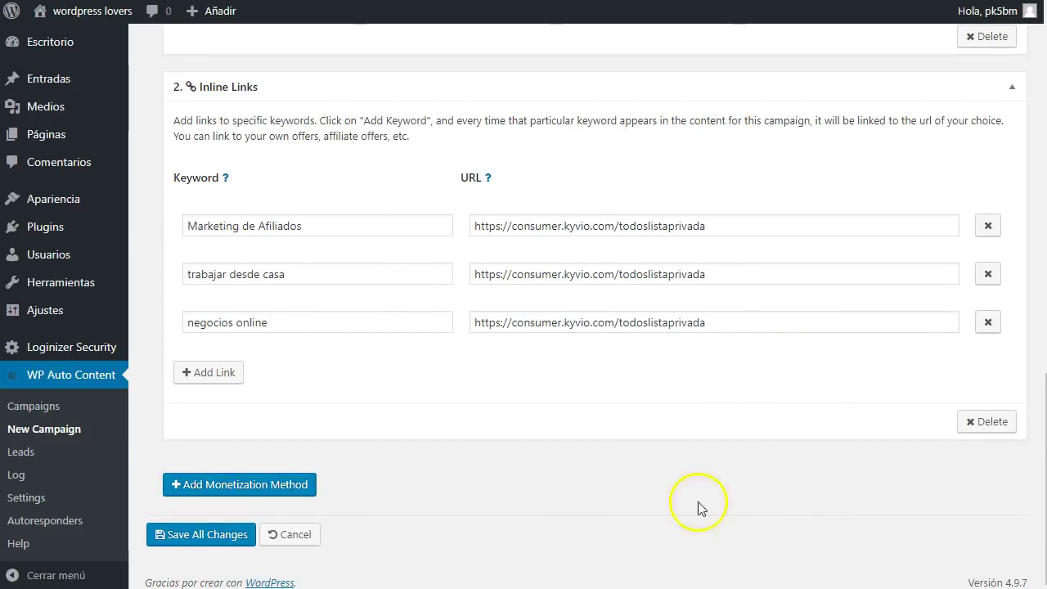
click(218, 538)
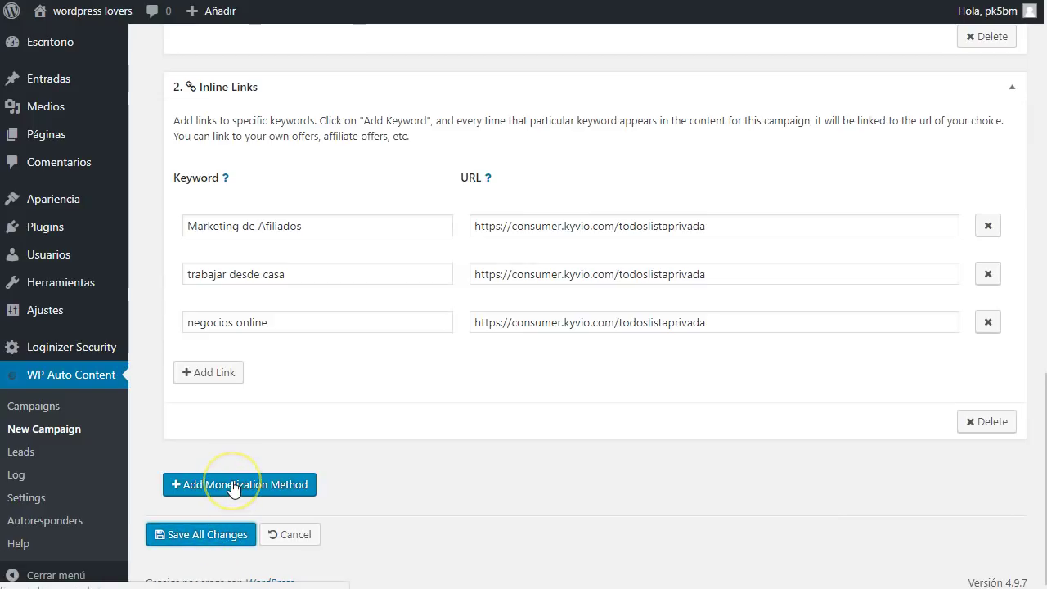
scroll(286, 278, down, 2)
scroll(278, 308, up, 2)
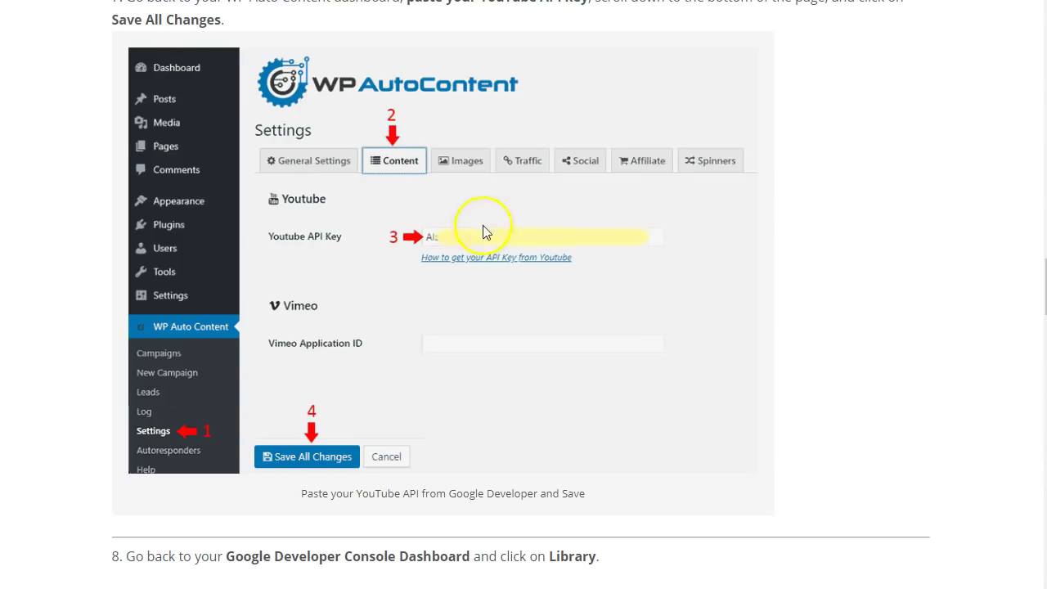
Review the campaign's general settings and run the "lista privada" campaign from the campaign list
scroll(472, 264, up, 4)
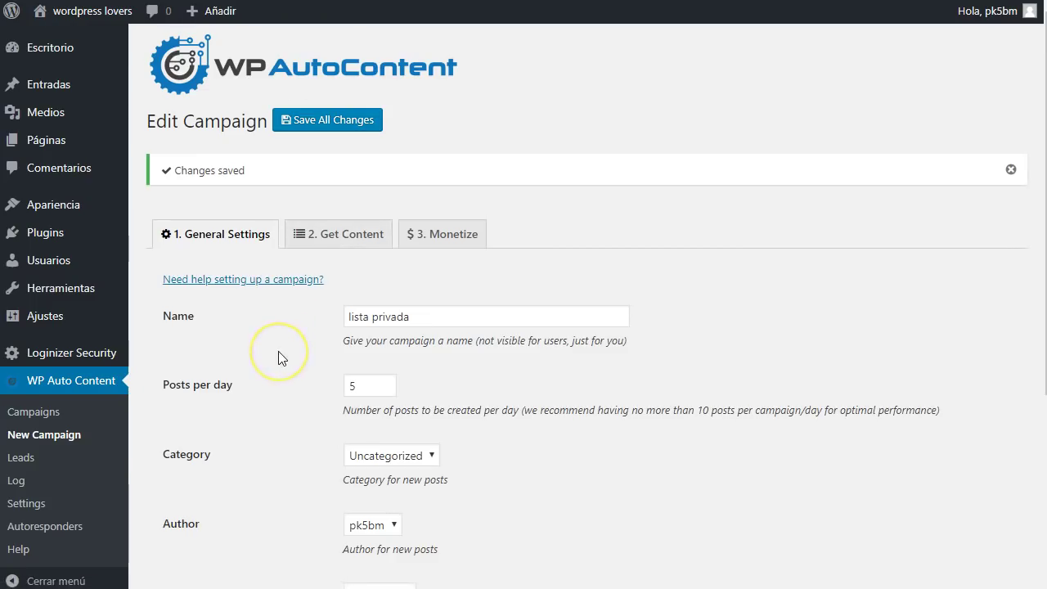
scroll(281, 356, down, 4)
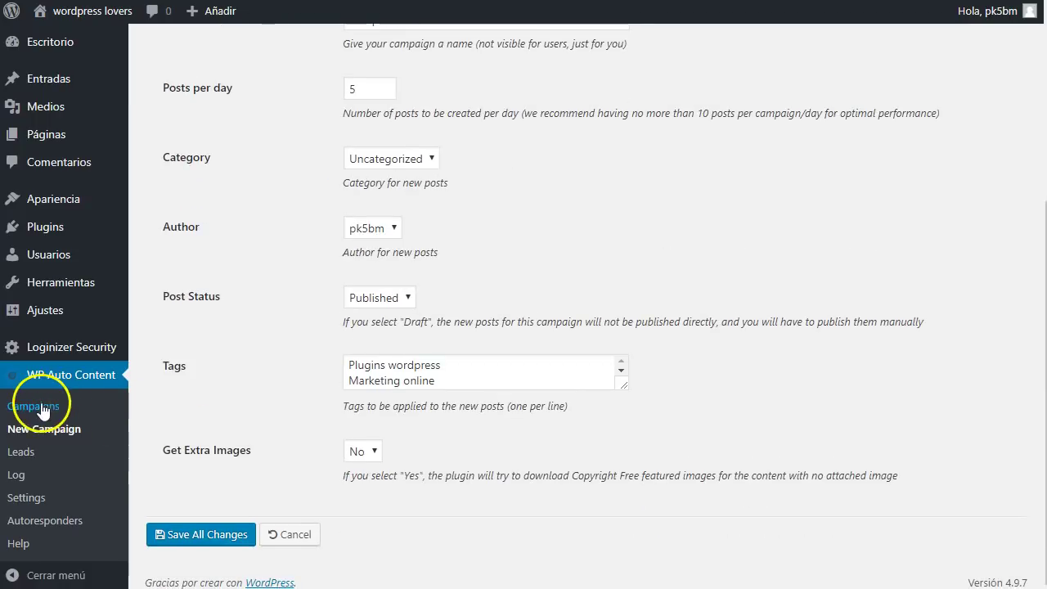
click(41, 407)
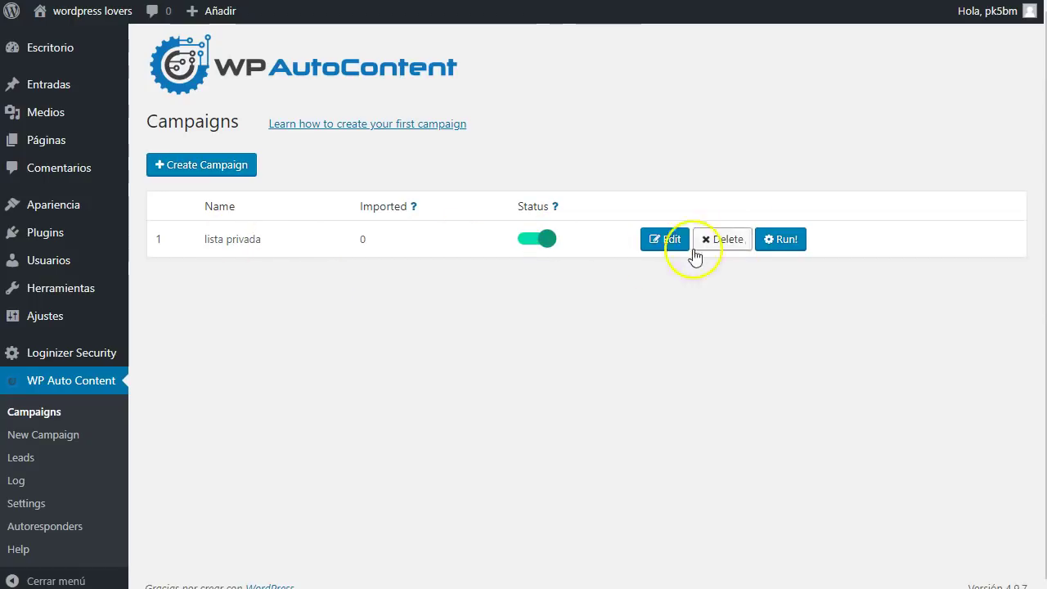
click(786, 241)
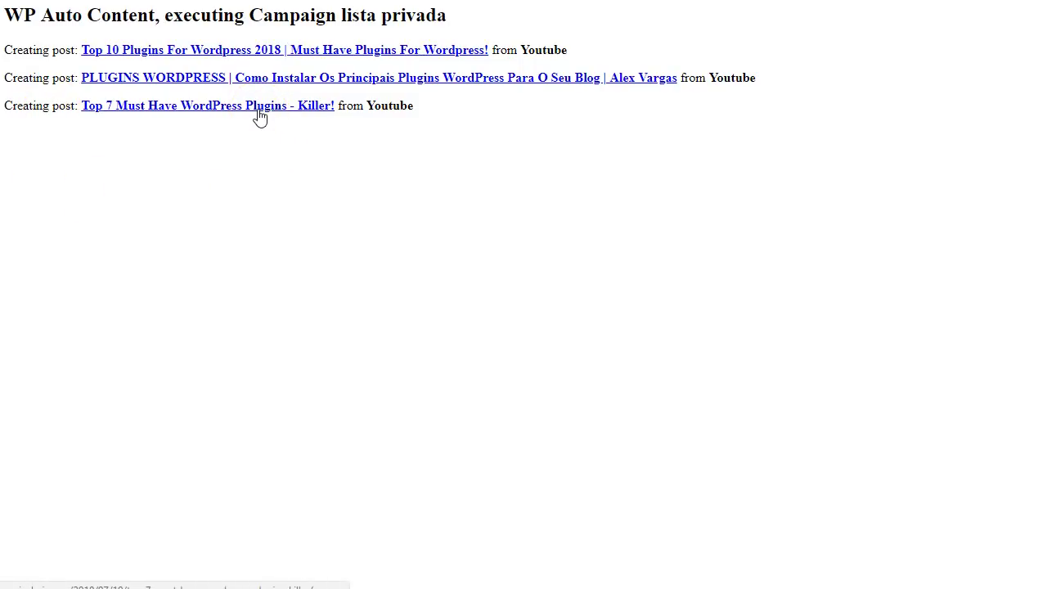
Open the created post "Top 10 Plugins For Wordpress 2018" and check where the Marketing de Afiliados banner is placed
click(358, 55)
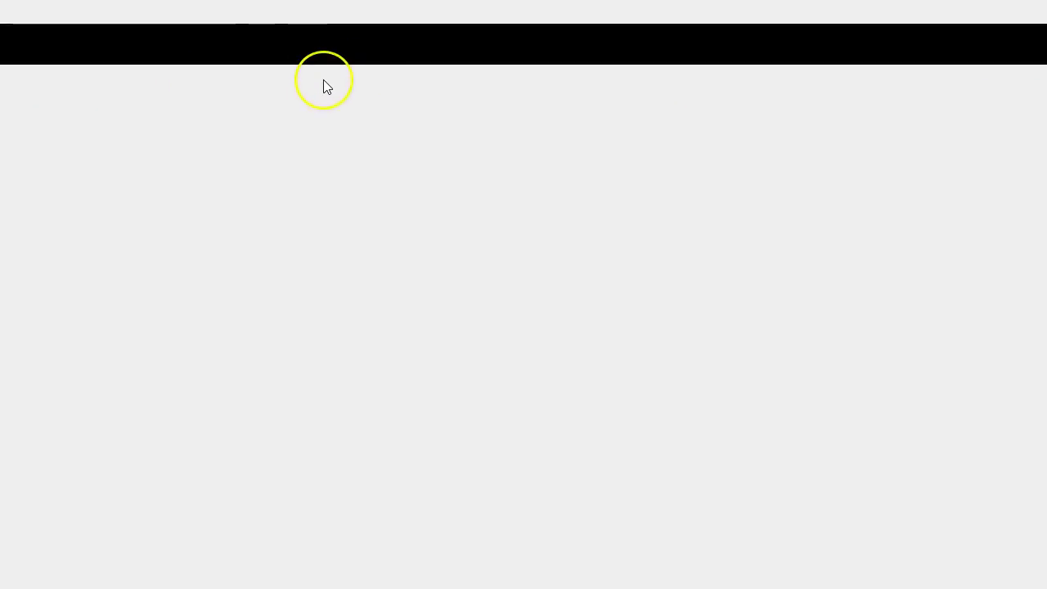
click(380, 321)
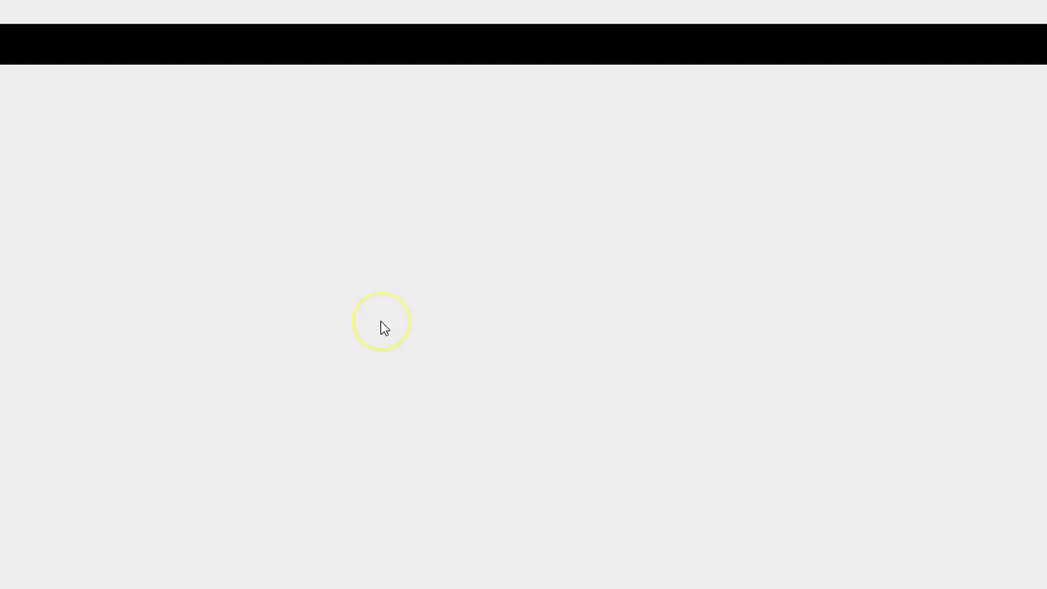
click(506, 7)
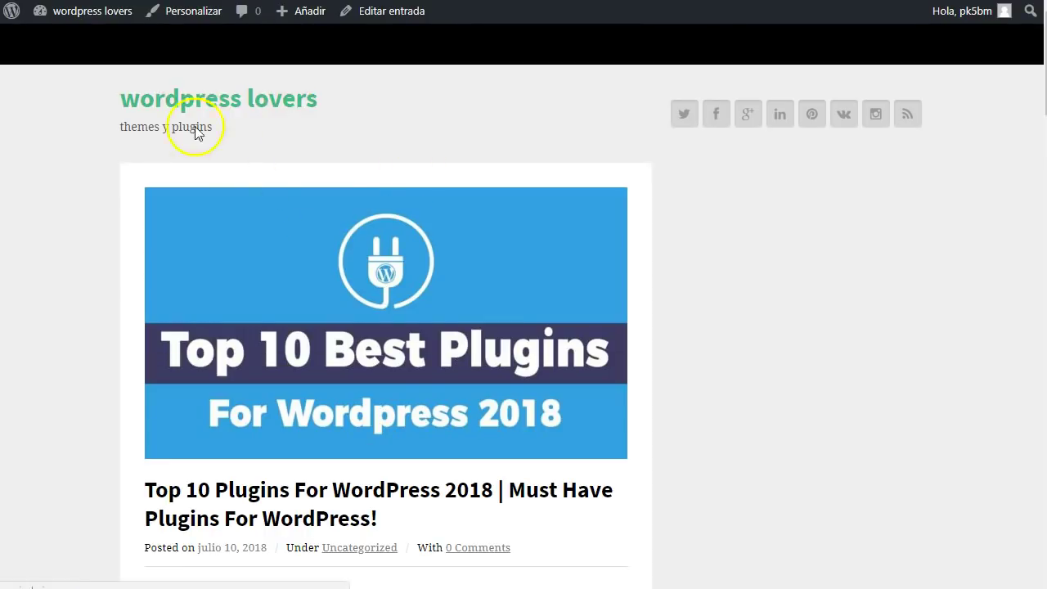
scroll(332, 291, down, 2)
scroll(344, 302, down, 6)
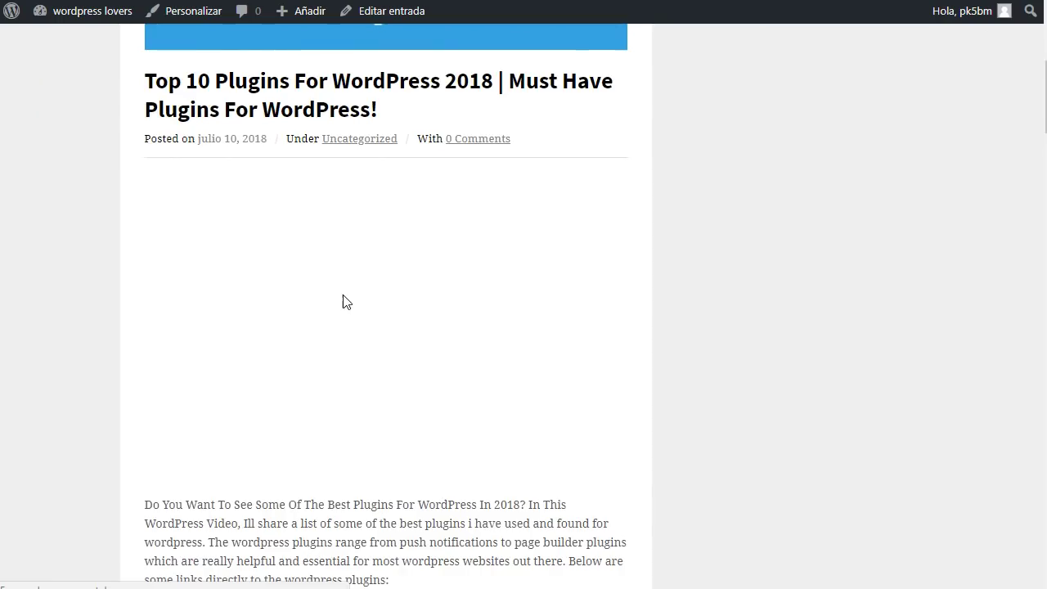
scroll(344, 301, down, 2)
click(440, 321)
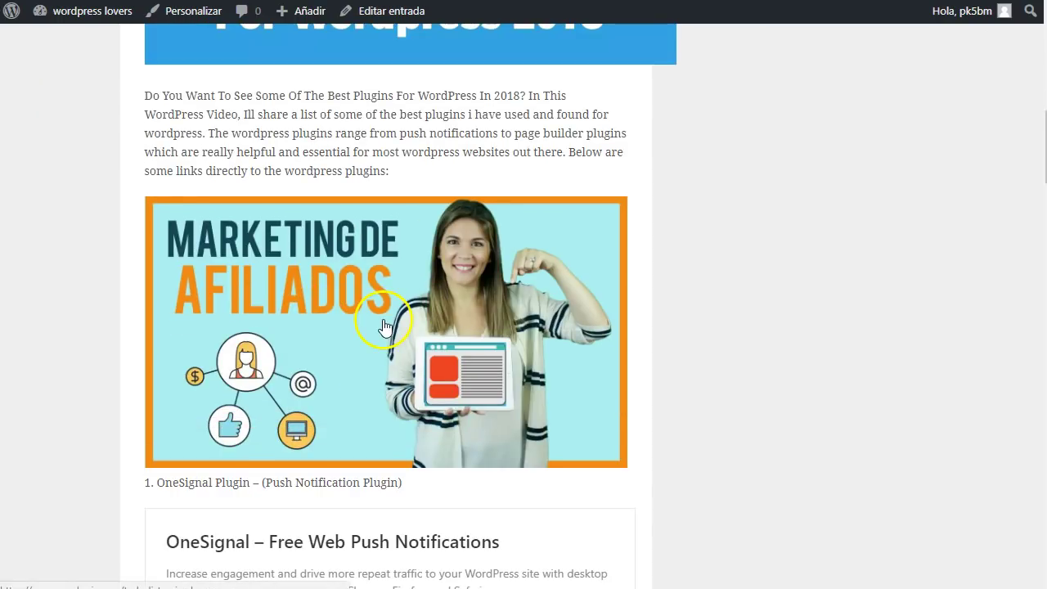
scroll(384, 326, up, 10)
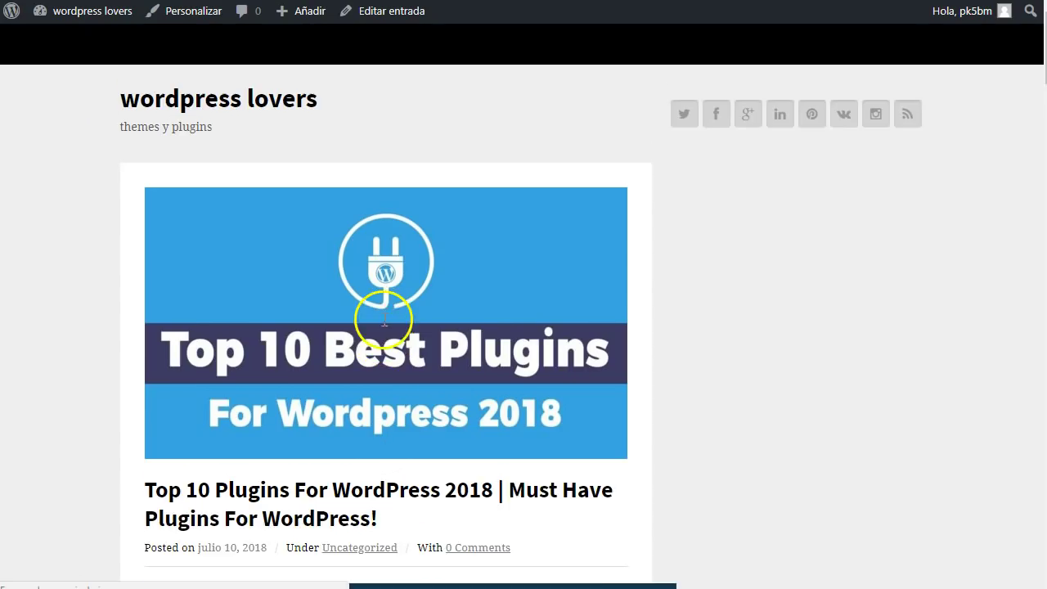
Examine the post's title, embedded Youtube video and introductory text down to the banner
scroll(385, 270, down, 2)
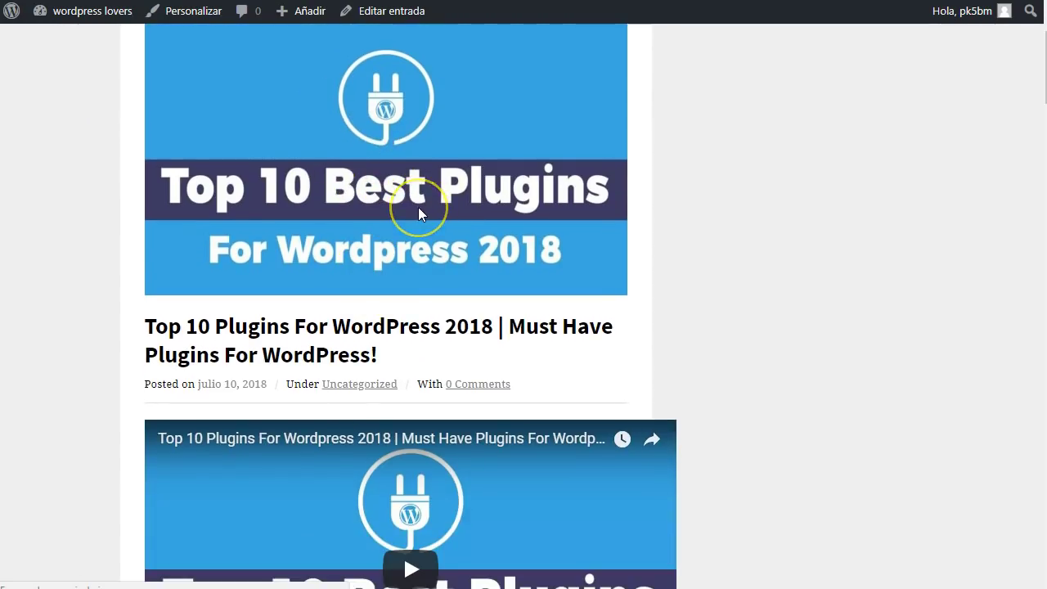
scroll(418, 207, down, 1)
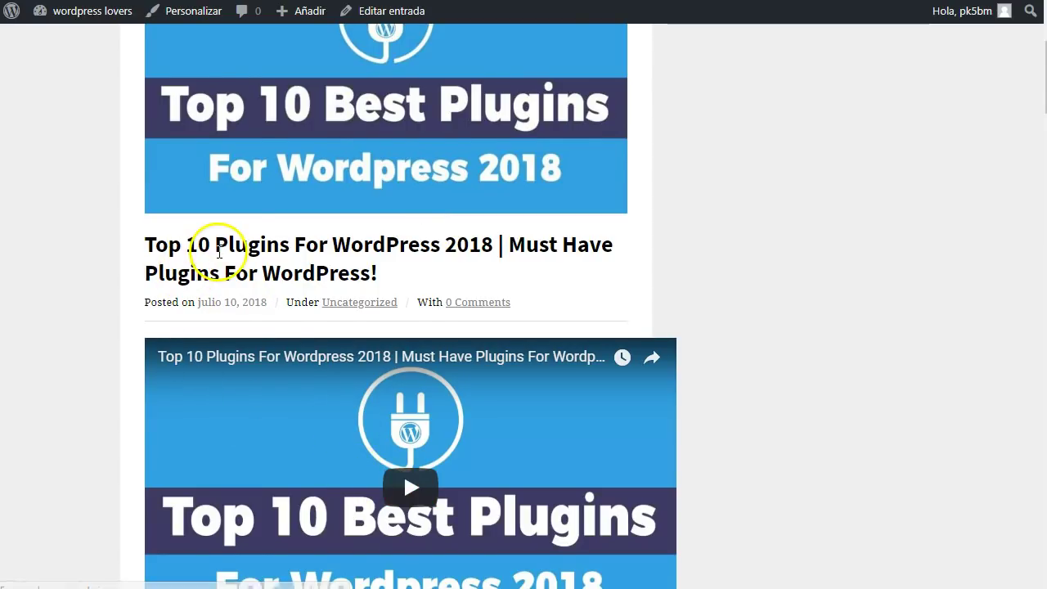
scroll(344, 299, down, 4)
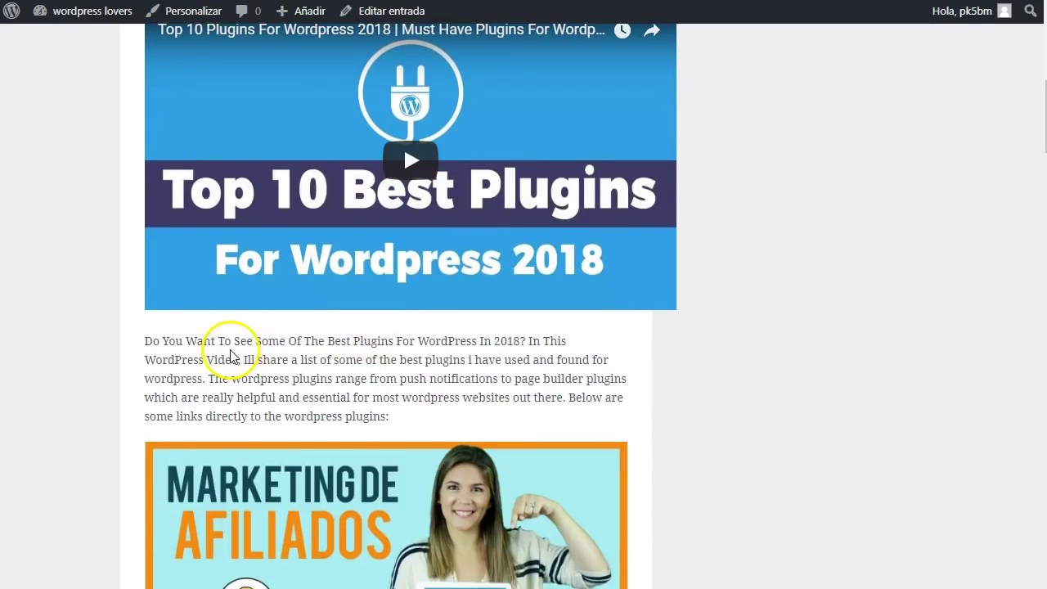
scroll(229, 346, down, 2)
scroll(275, 220, down, 2)
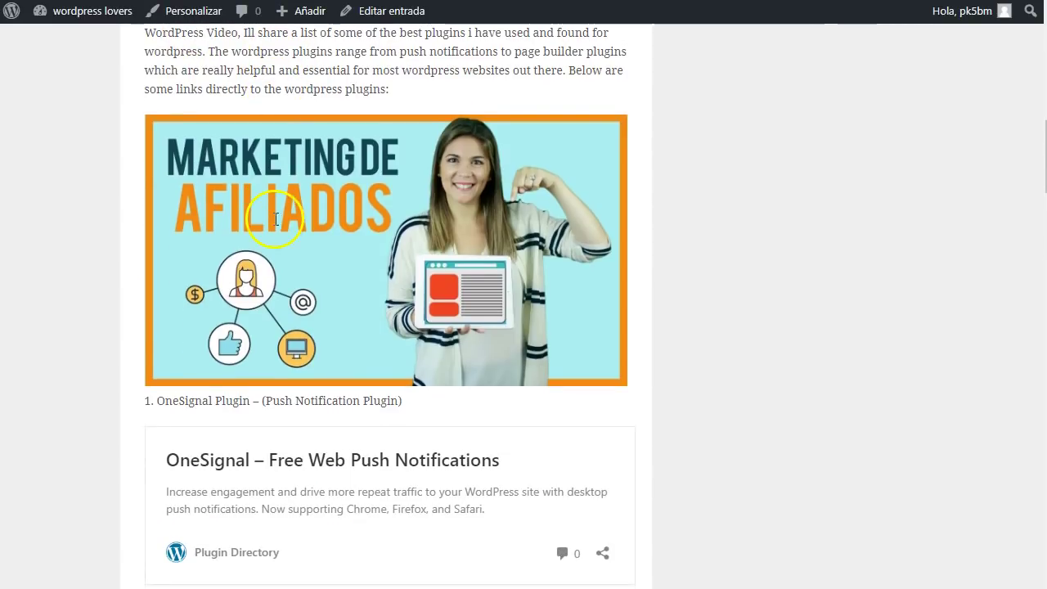
Follow the banner's link to check the Lista Privada page, and return to the post to examine its plugin list
click(368, 262)
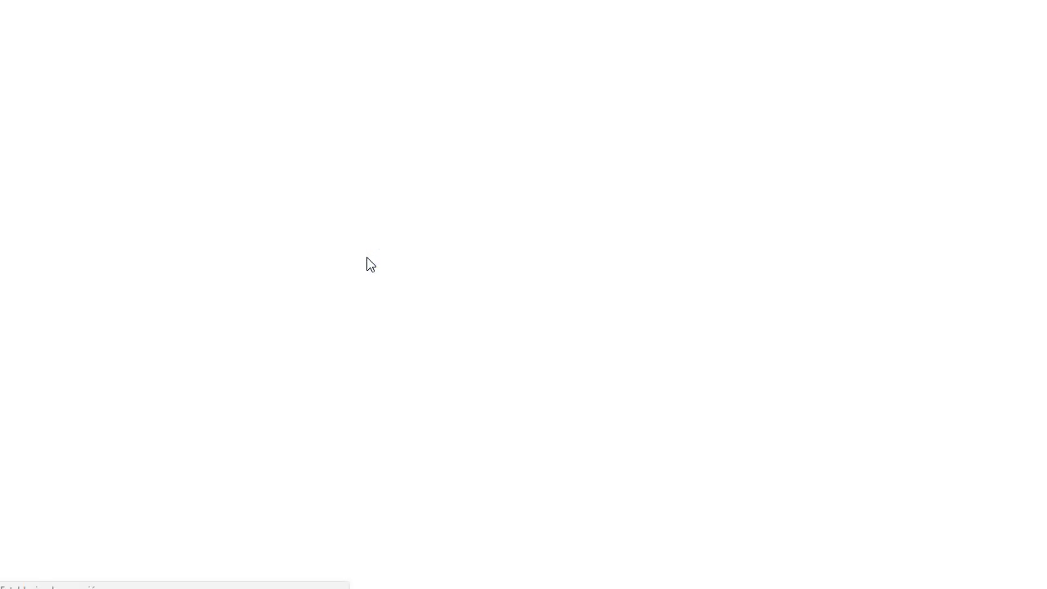
scroll(366, 305, down, 15)
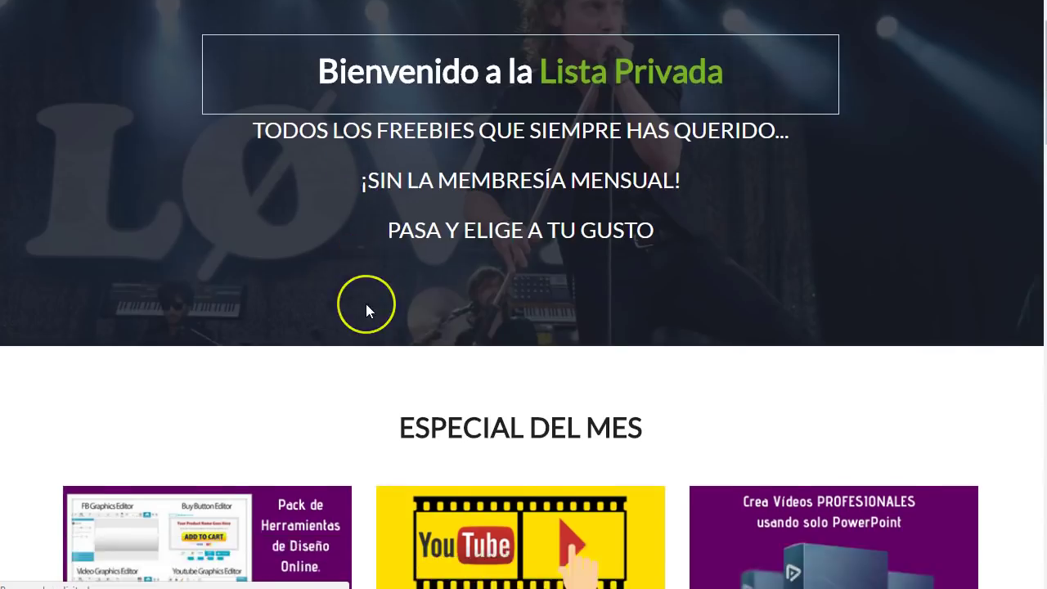
scroll(366, 310, up, 15)
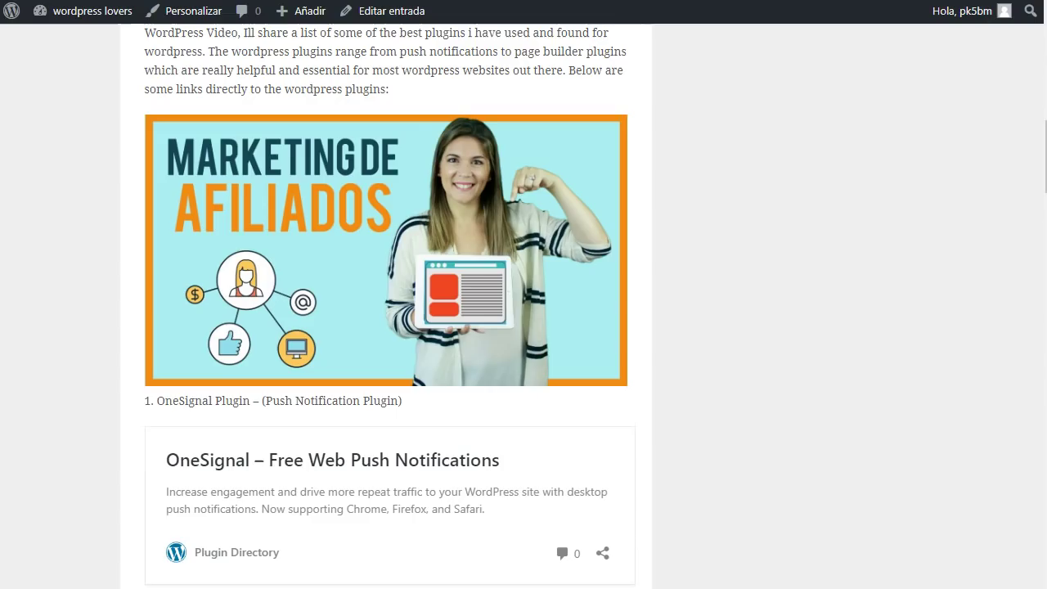
scroll(385, 209, down, 2)
scroll(296, 387, down, 12)
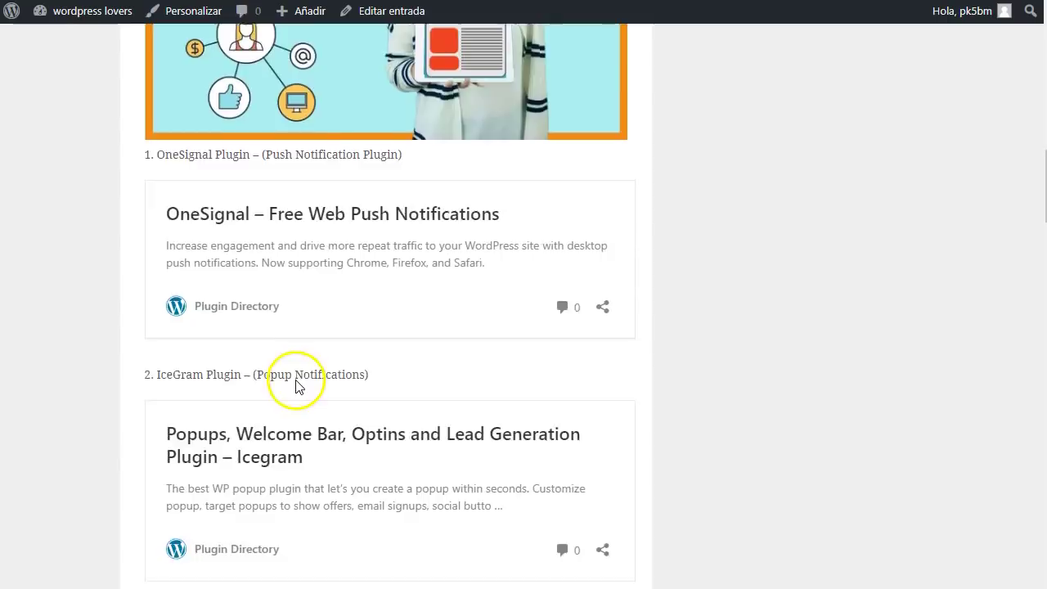
Read the rest of the post's plugin list and review the content sources in the "lista privada" campaign
scroll(253, 350, down, 15)
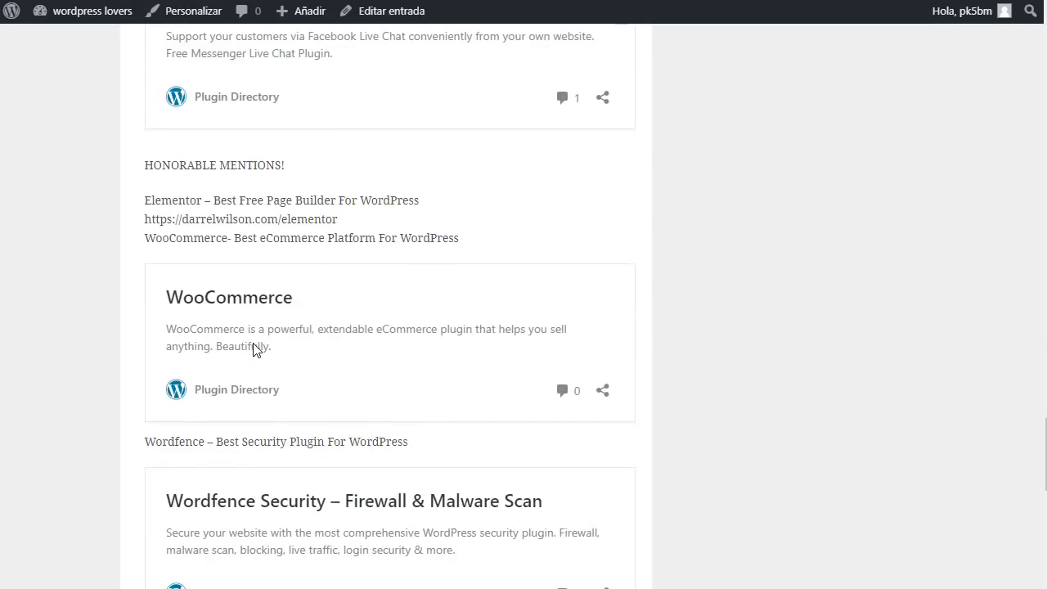
scroll(253, 350, down, 6)
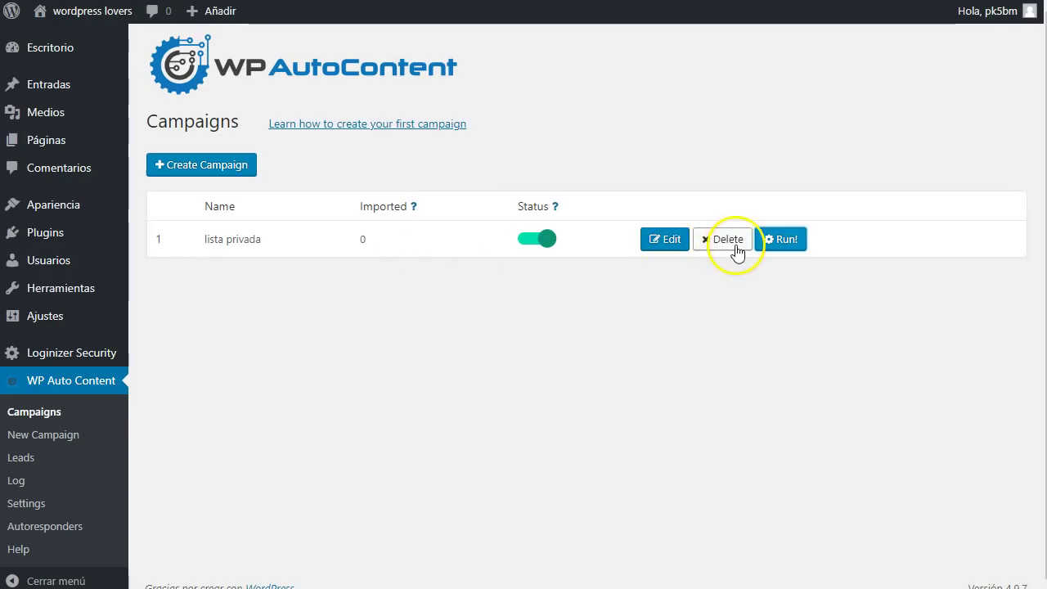
click(669, 243)
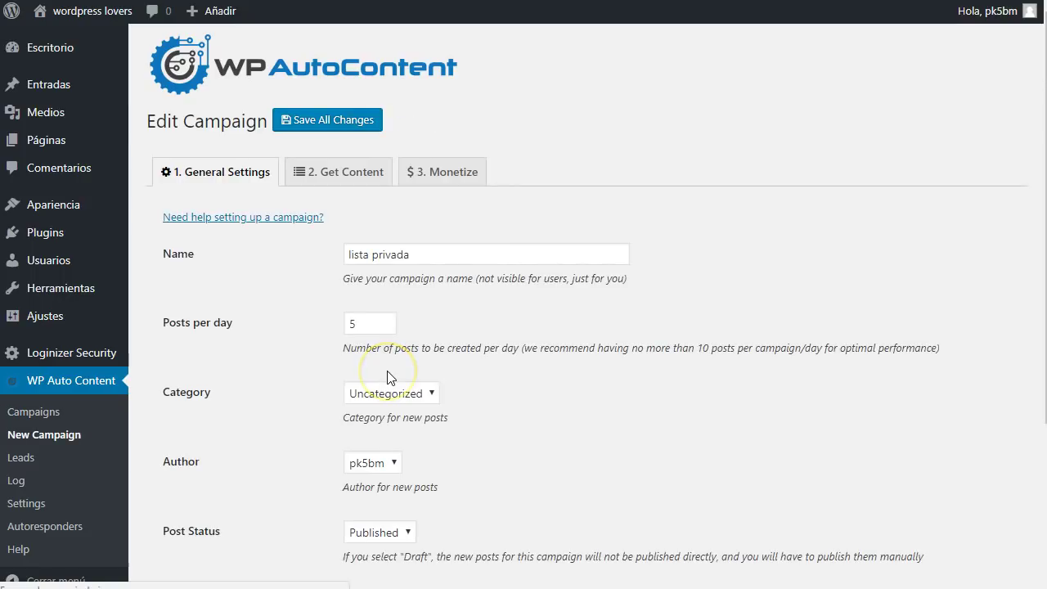
scroll(434, 297, down, 3)
scroll(349, 244, up, 2)
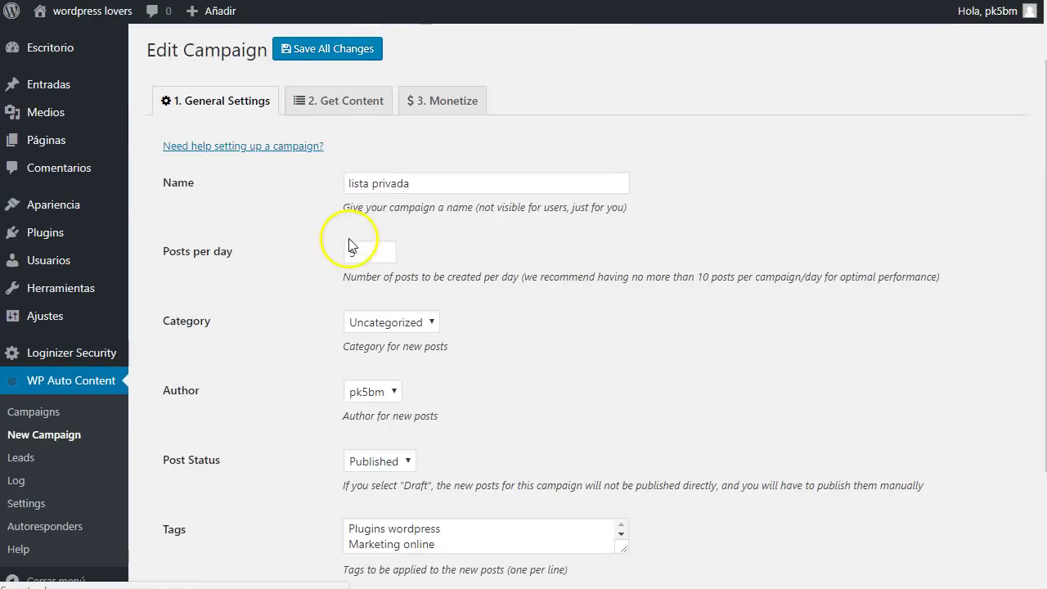
click(343, 101)
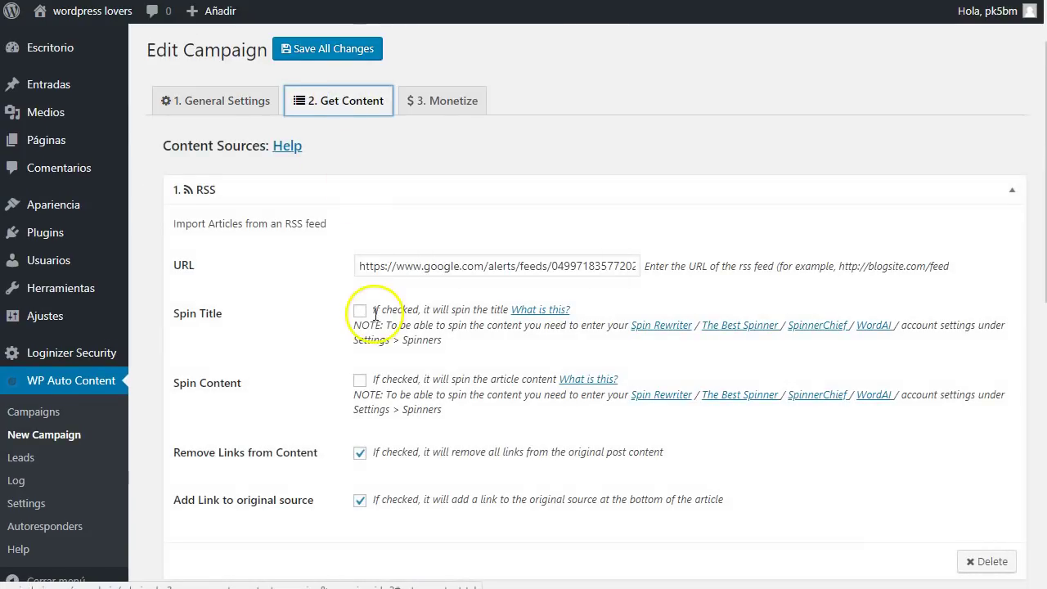
scroll(376, 311, down, 5)
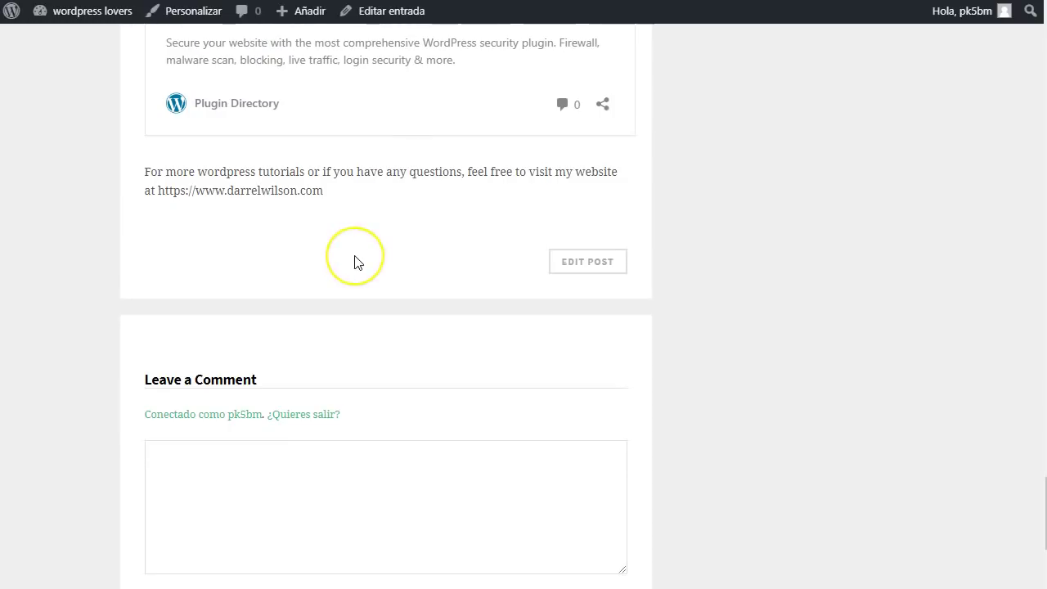
Examine the published post again from its closing text back up through the numbered plugin list
scroll(355, 262, up, 4)
scroll(355, 262, up, 3)
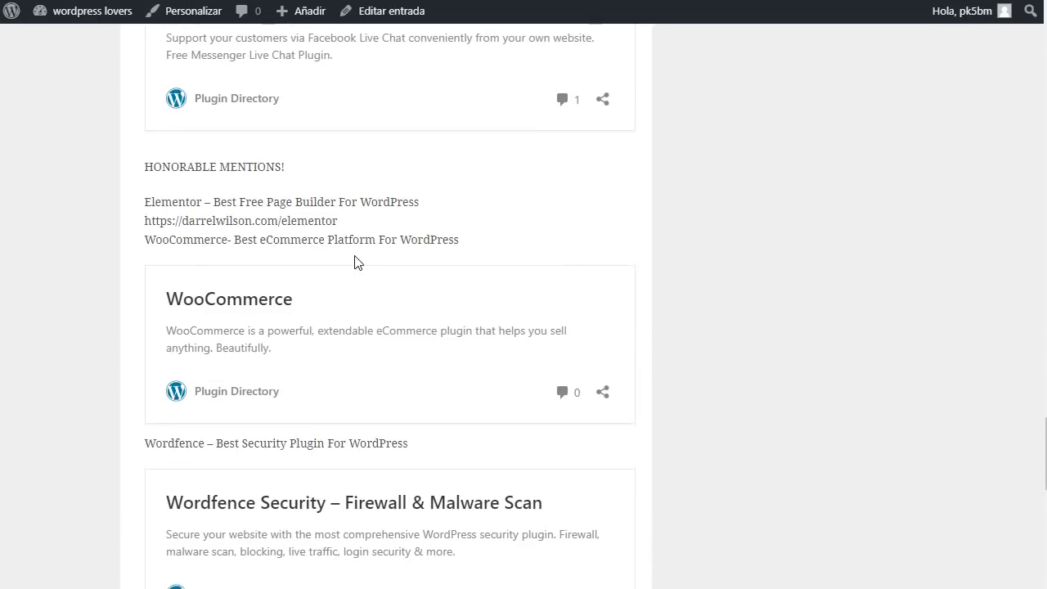
scroll(355, 262, up, 6)
click(424, 321)
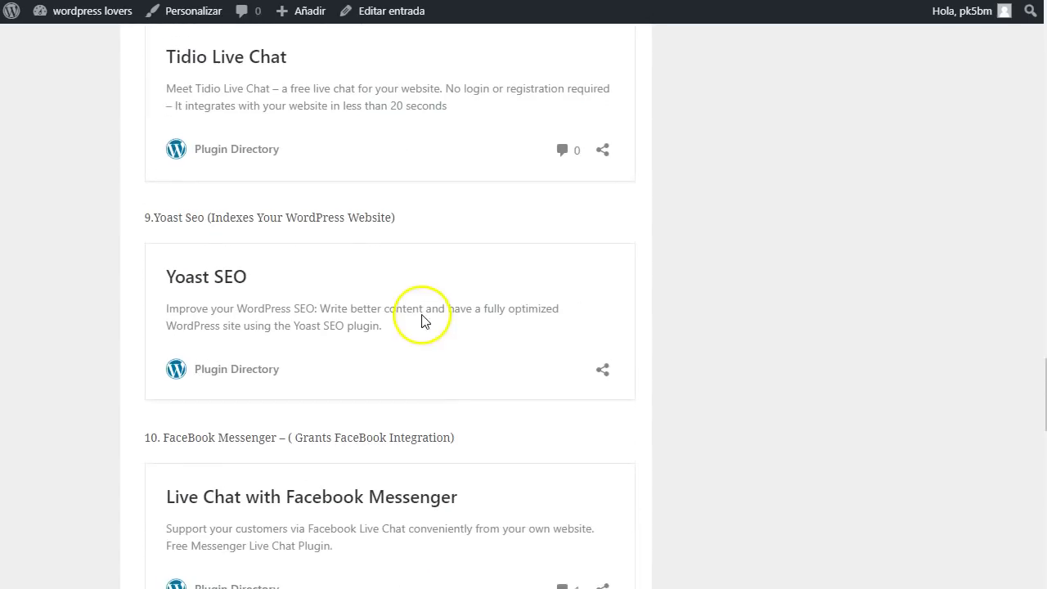
scroll(286, 247, up, 4)
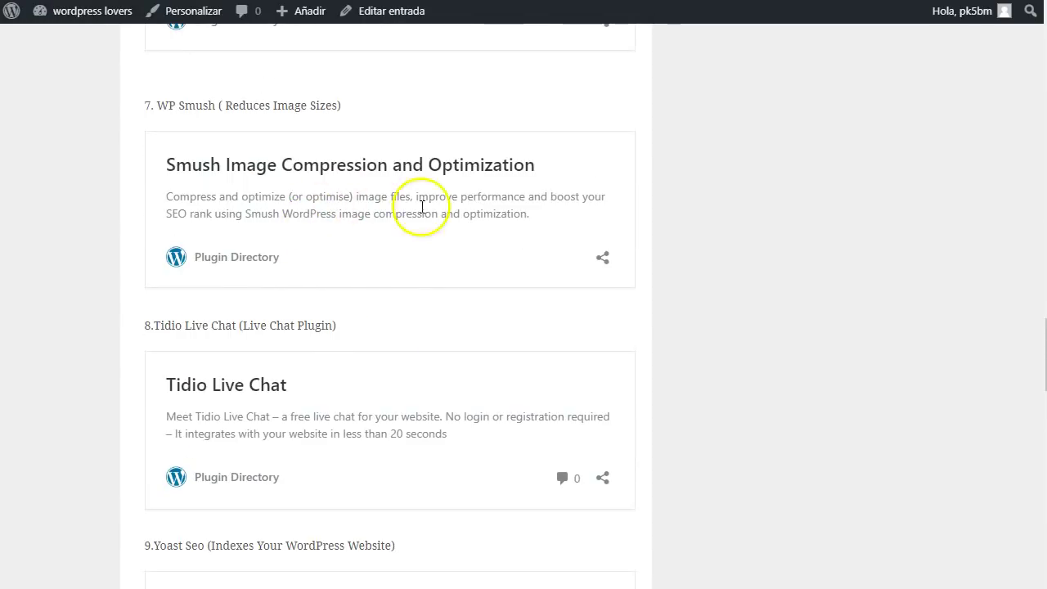
scroll(379, 243, up, 10)
scroll(378, 246, up, 4)
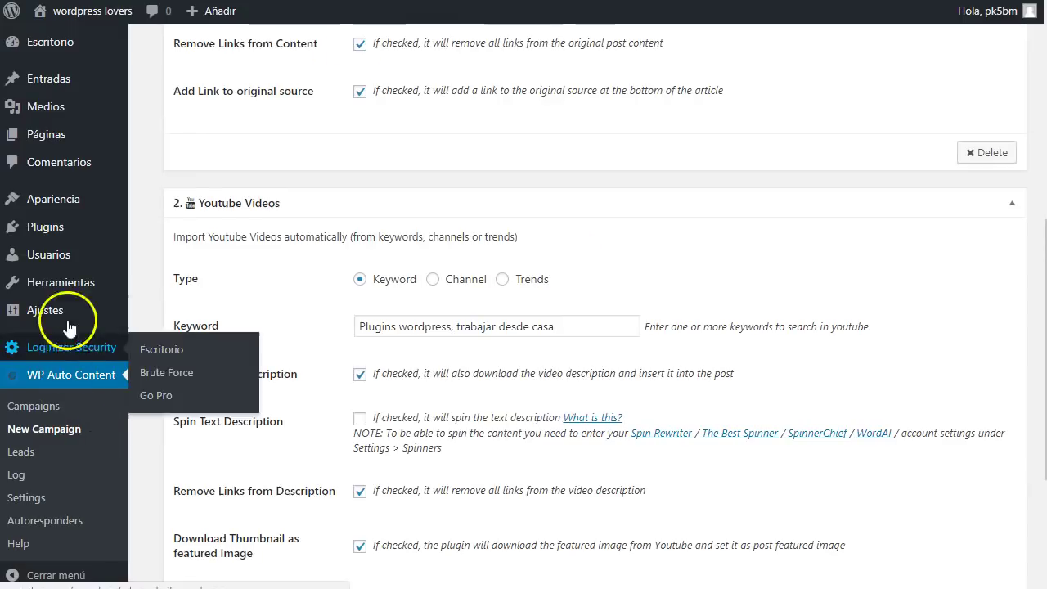
Open the list of all posts to check the entries created by the campaign
mouse_move(57, 114)
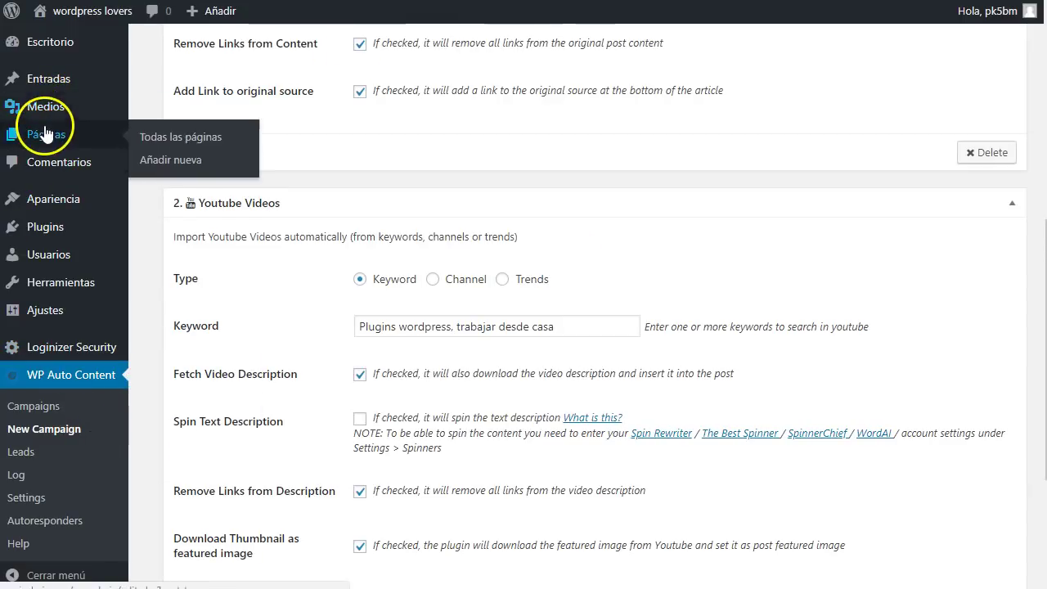
click(48, 78)
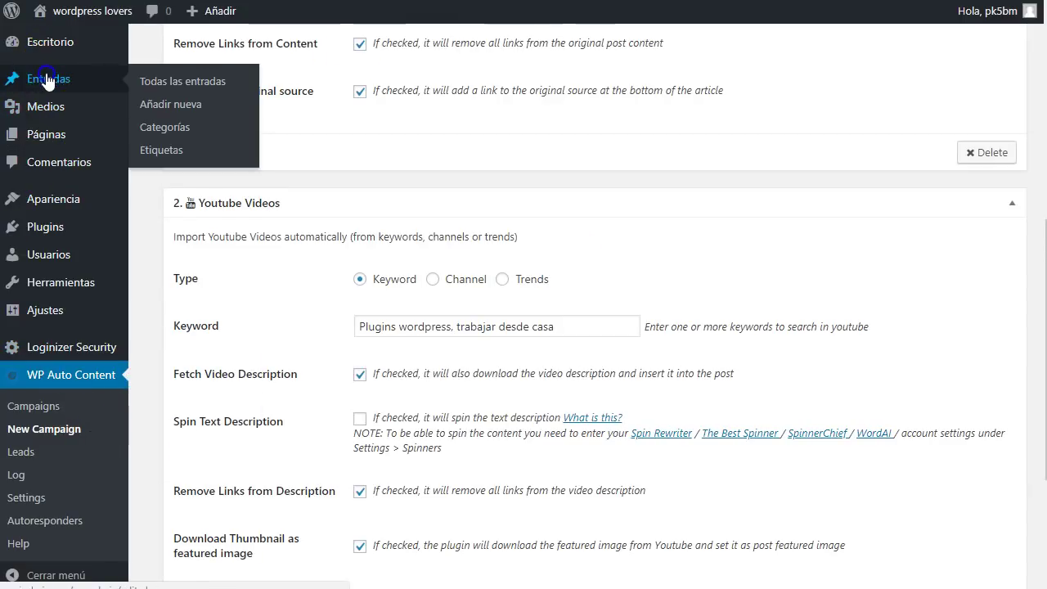
click(160, 81)
mouse_move(300, 175)
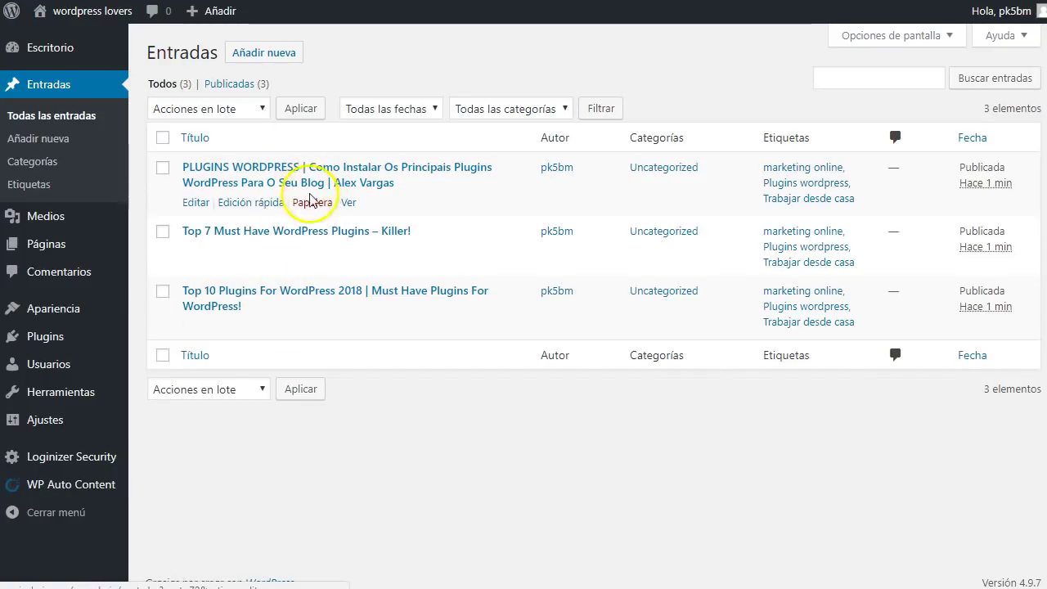
mouse_move(323, 313)
Open the post "Top 7 Must Have WordPress Plugins – Killer!" in the editor, look through it and view its published page
mouse_move(300, 230)
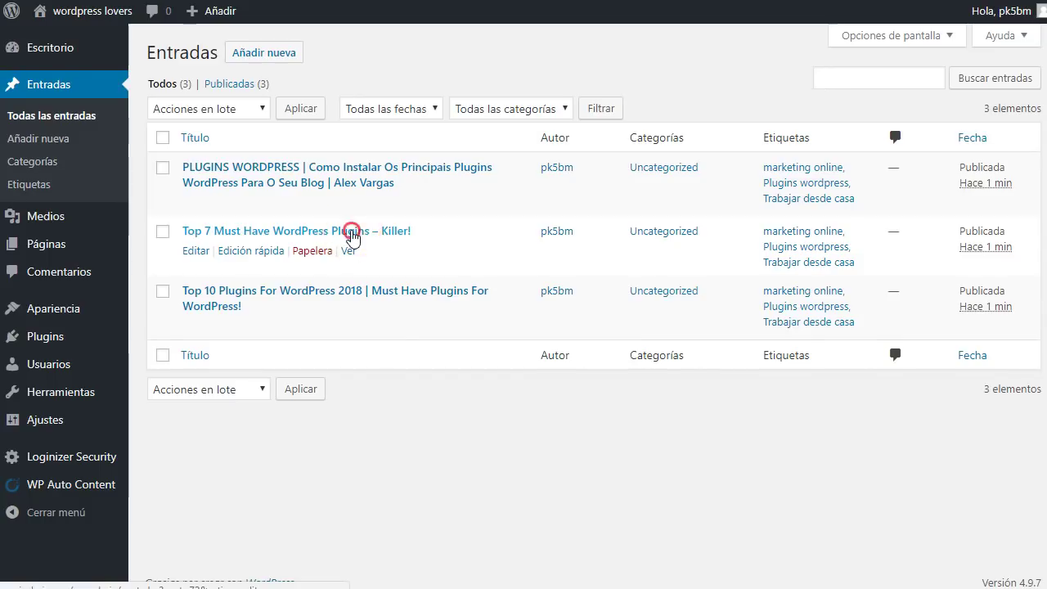
right_click(352, 235)
click(393, 244)
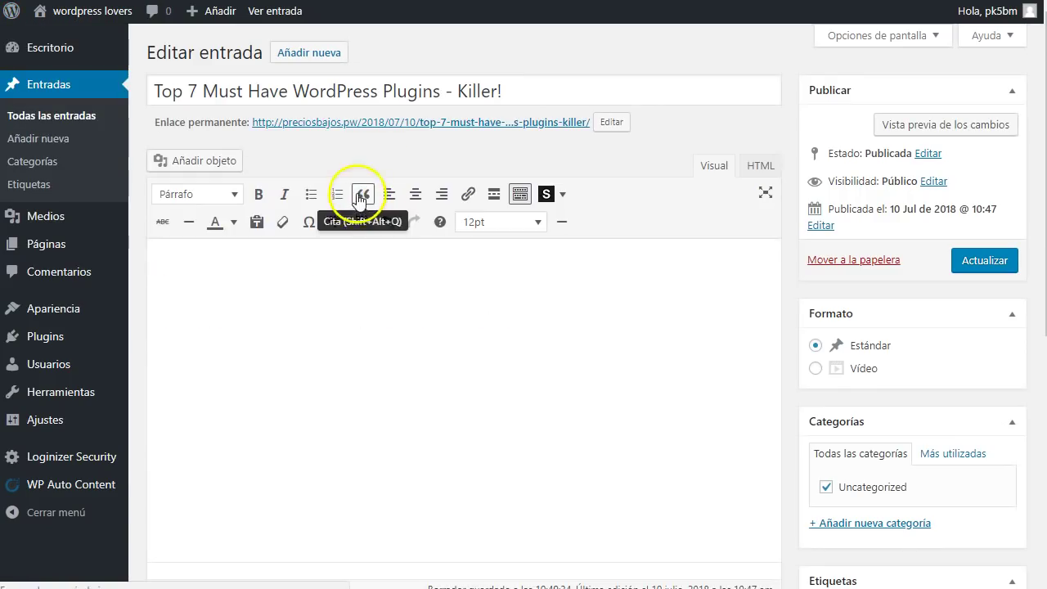
scroll(405, 387, down, 5)
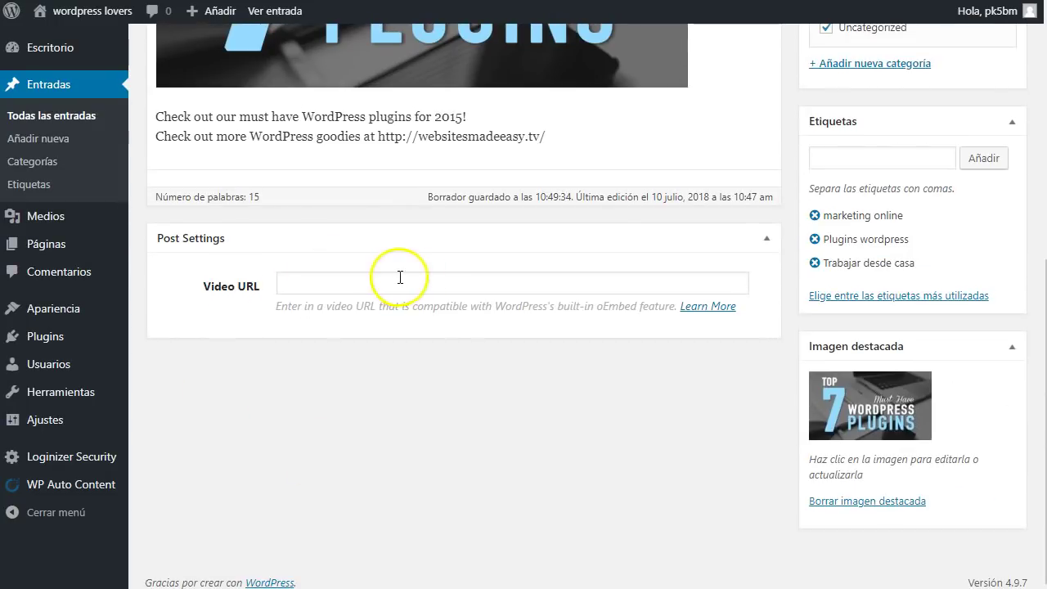
scroll(406, 352, up, 6)
click(420, 123)
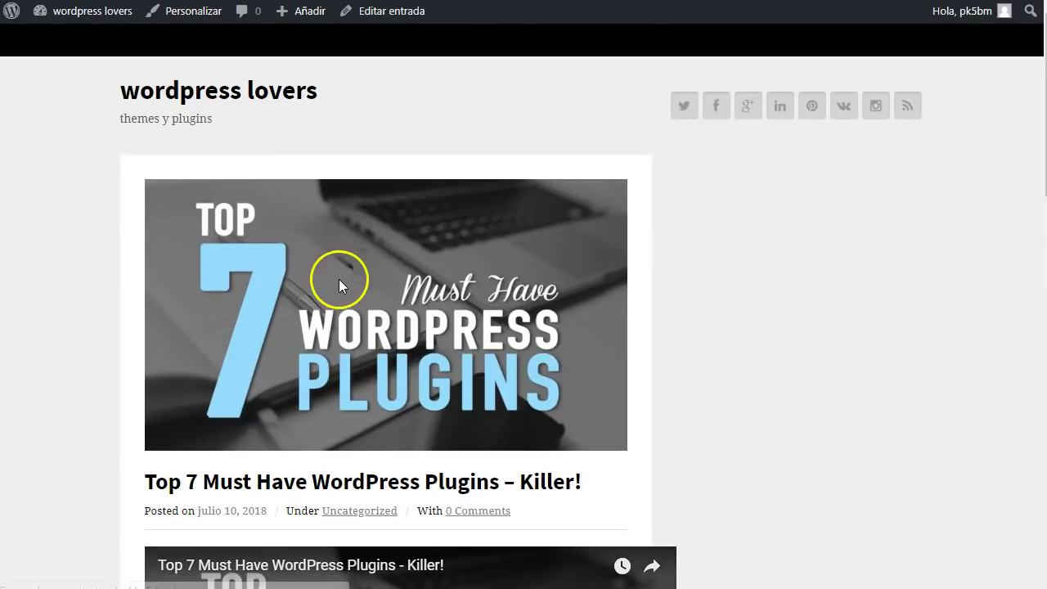
Examine the Top 7 post's video, text and Marketing de Afiliados banner, and follow the banner's link to check its destination
scroll(339, 279, down, 4)
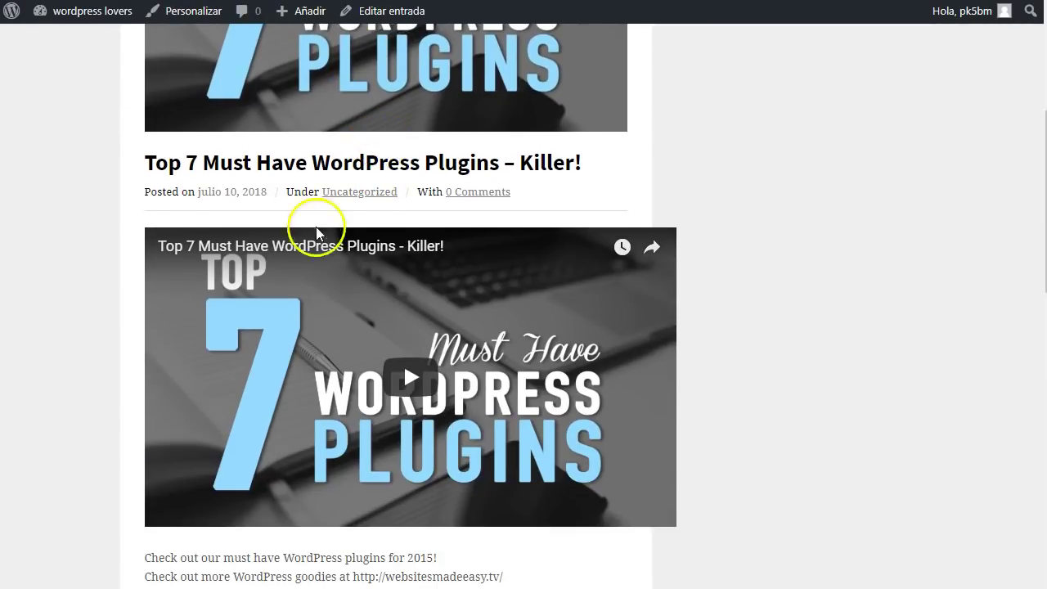
scroll(373, 315, down, 6)
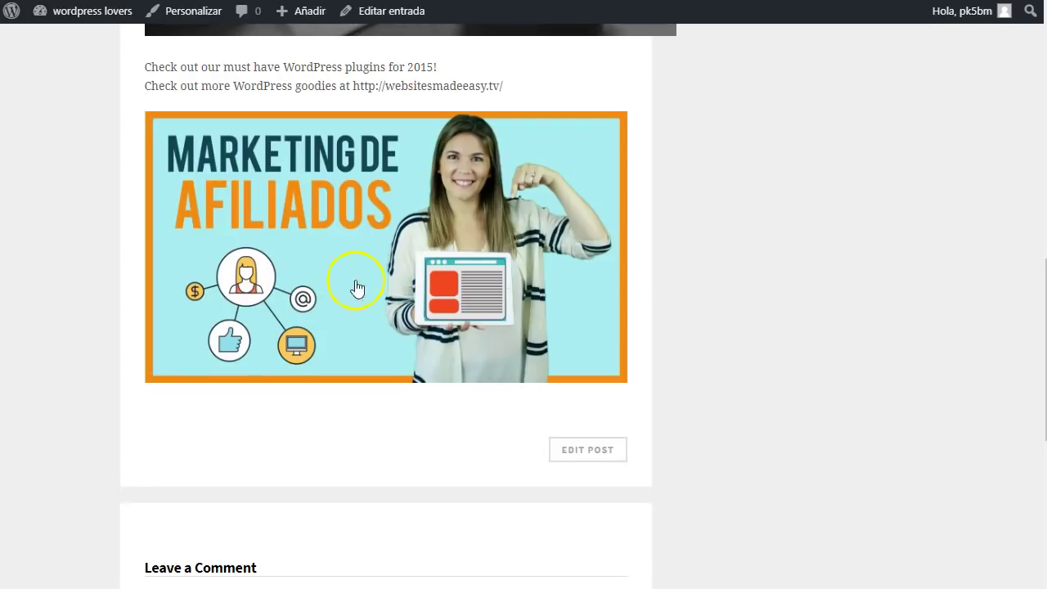
scroll(348, 290, down, 2)
scroll(348, 290, up, 2)
click(348, 256)
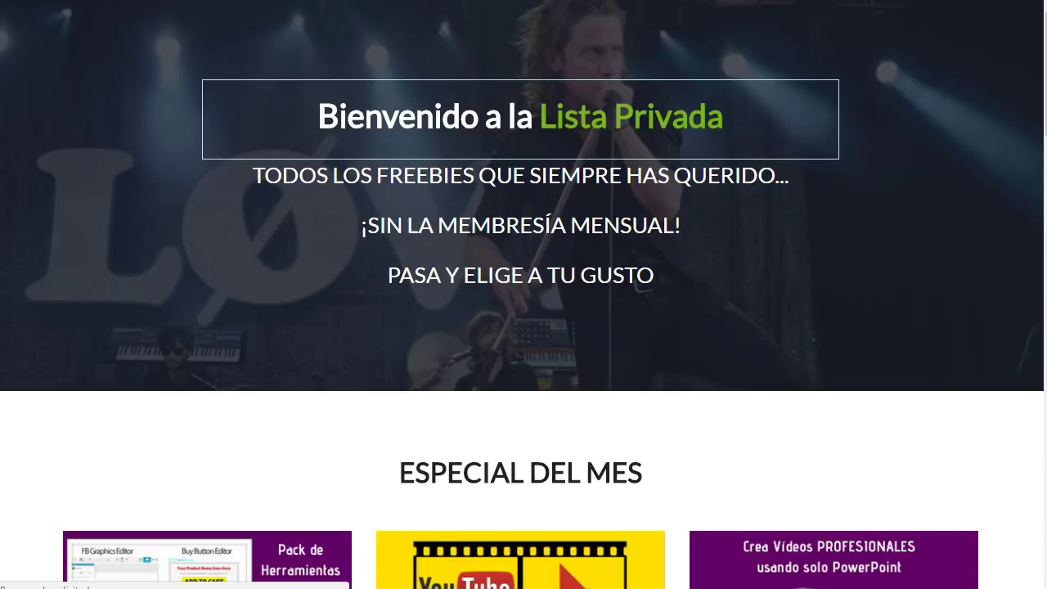
key(alt+Left)
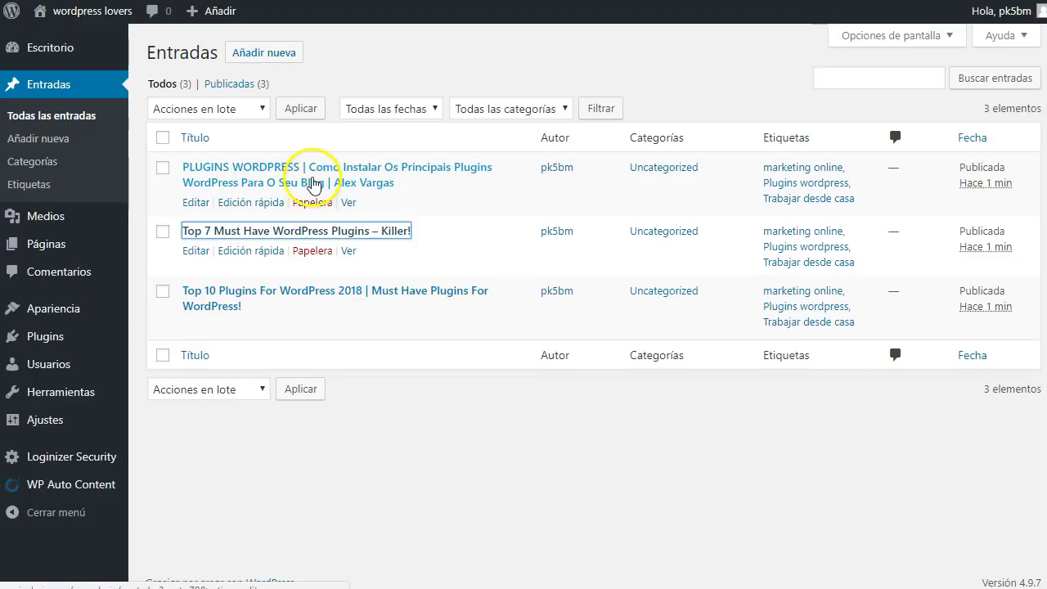
Open the post "PLUGINS WORDPRESS | Como Instalar Os Principais Plugins WordPress Para O Seu Blog" from the post list and view its published page
right_click(386, 167)
click(435, 177)
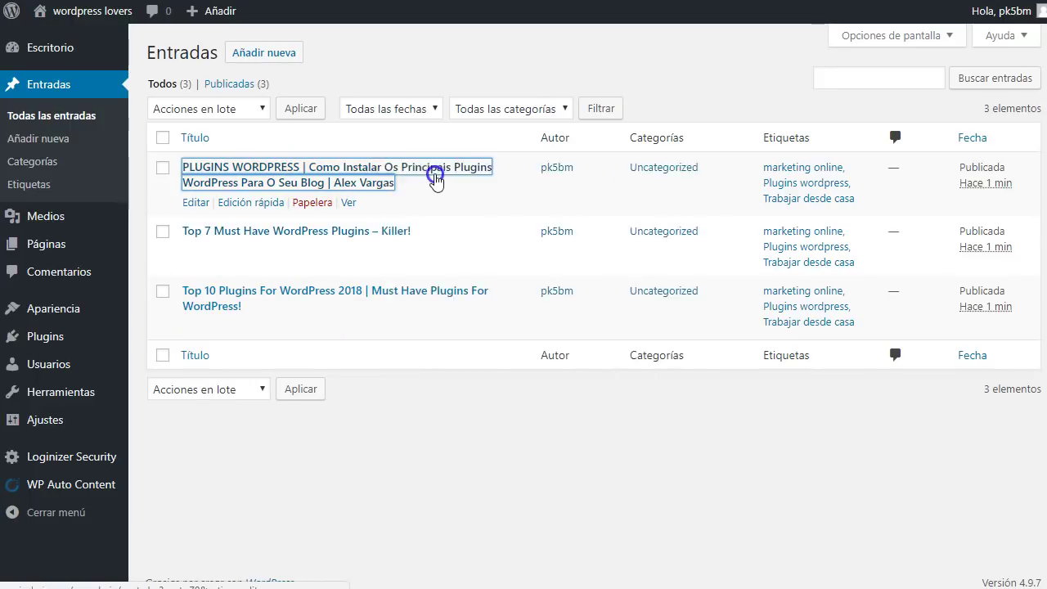
key(ctrl+Tab)
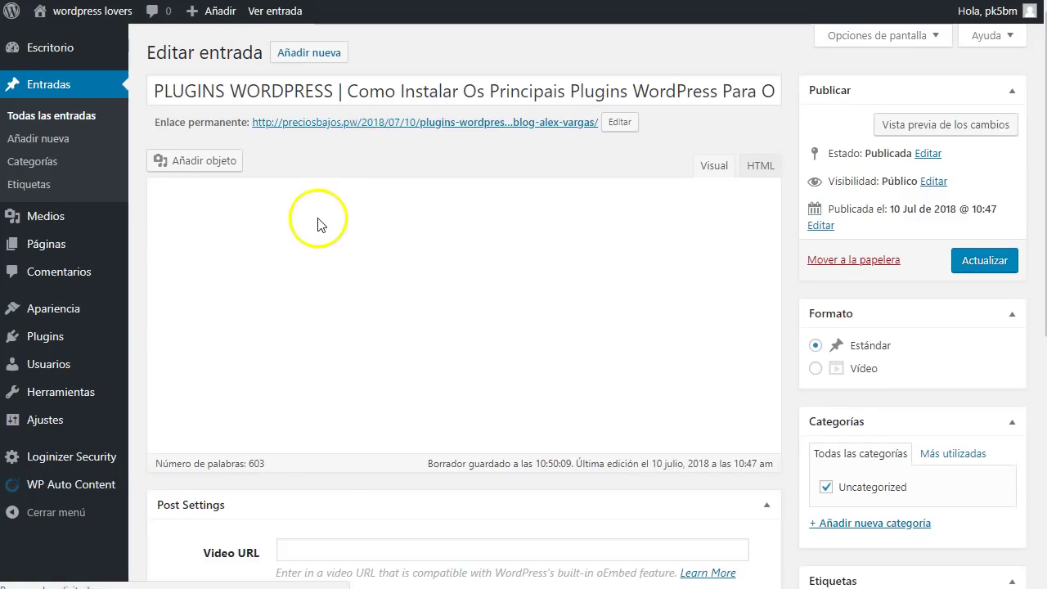
click(325, 122)
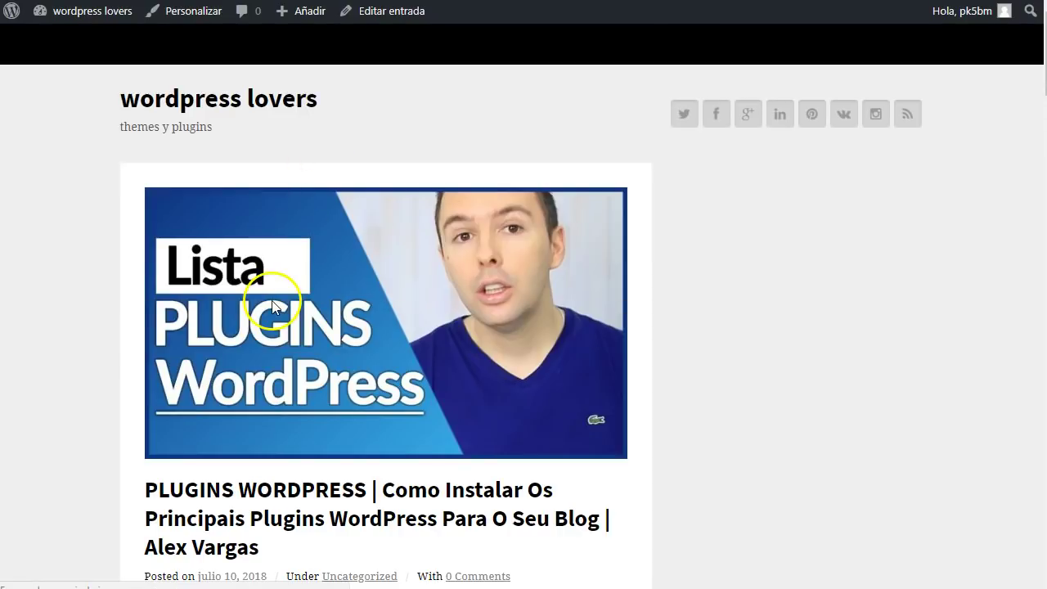
Examine the post's featured image, title, embedded video and the banner placed within its description
scroll(345, 327, down, 2)
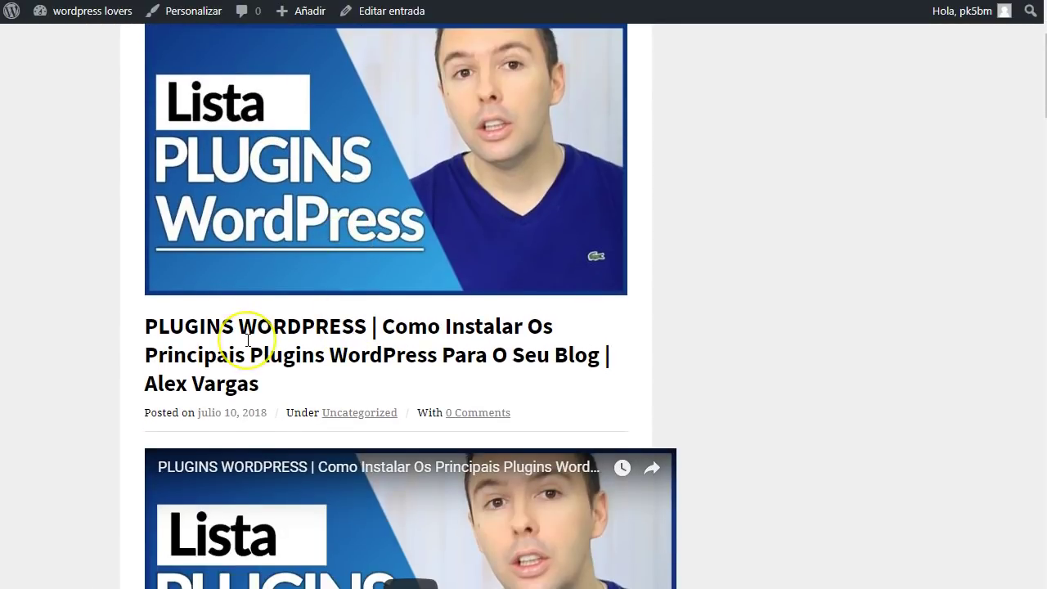
scroll(248, 340, up, 2)
scroll(304, 311, down, 8)
scroll(282, 293, down, 1)
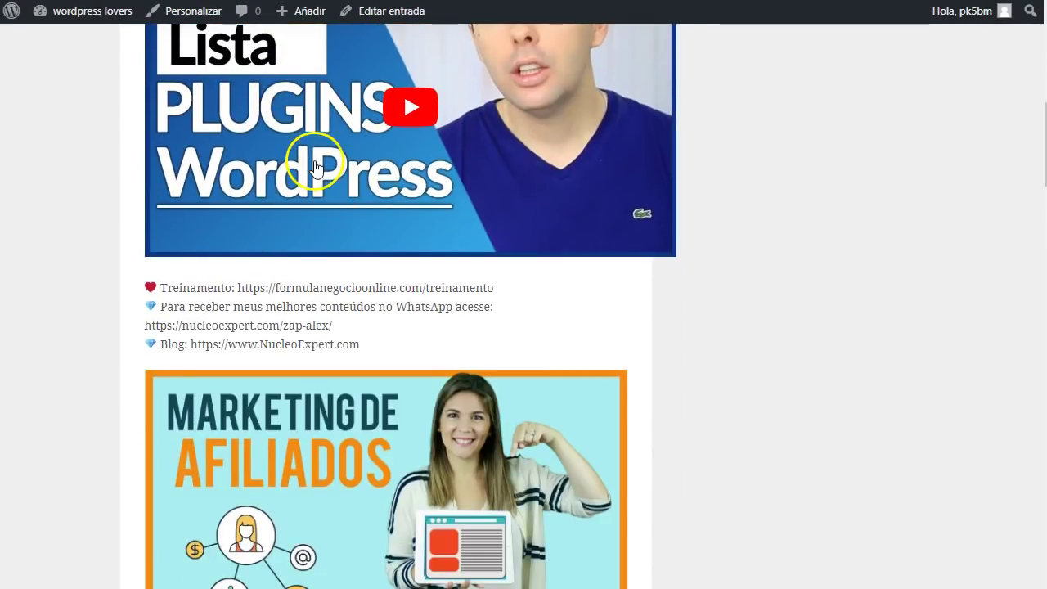
scroll(321, 486, down, 6)
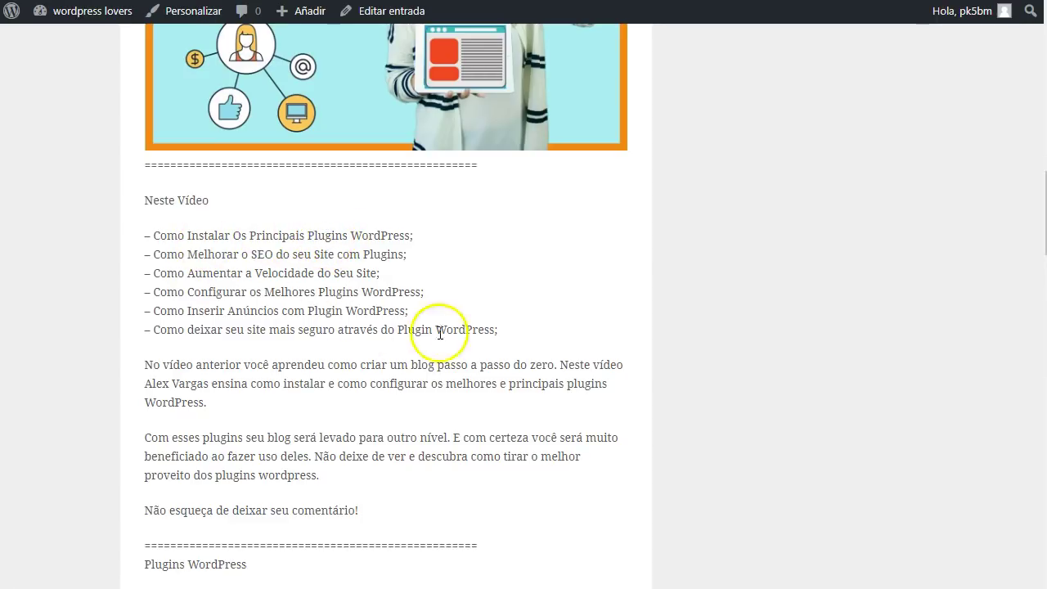
Read the imported video description from the Plugins WordPress section to the closing hashtags
scroll(254, 389, down, 7)
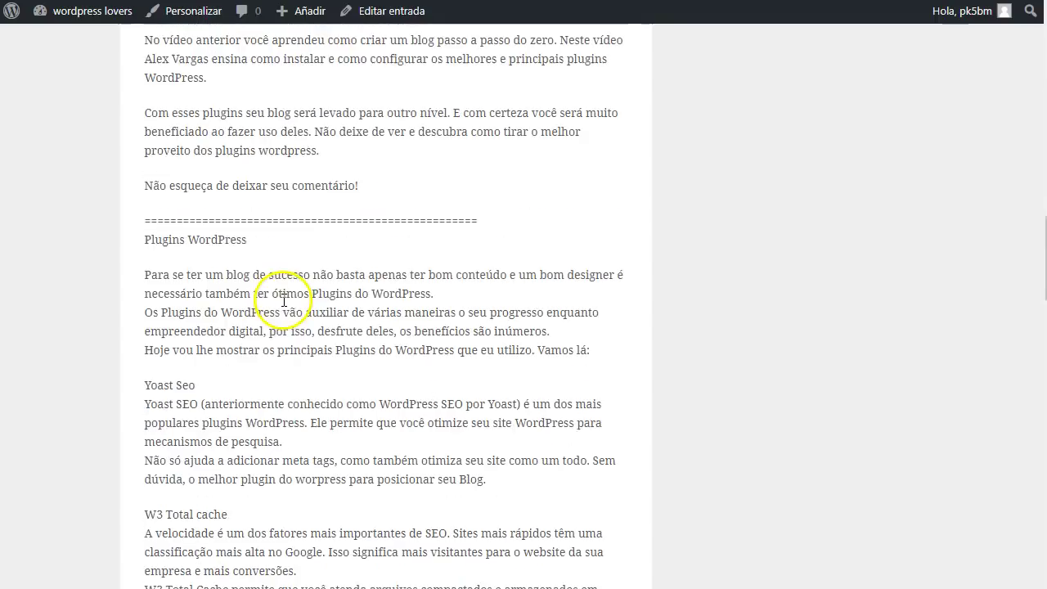
scroll(318, 288, down, 8)
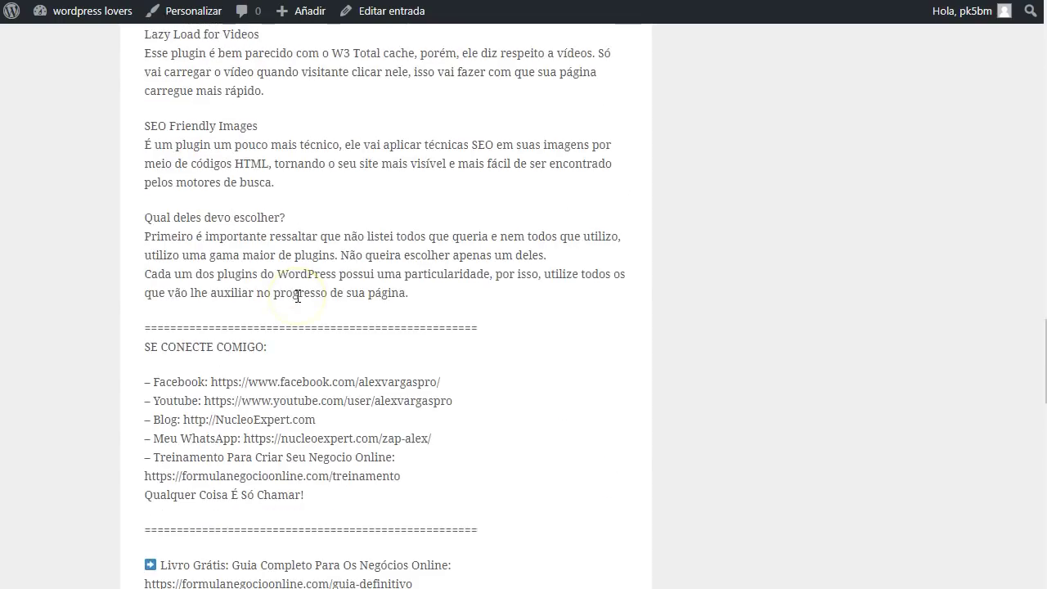
scroll(265, 216, down, 3)
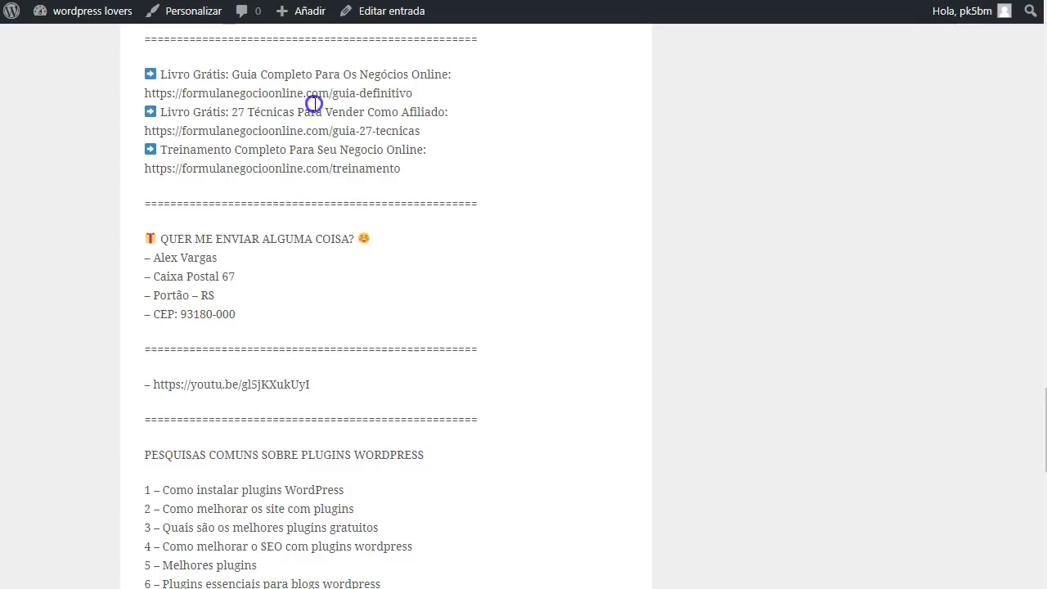
scroll(231, 168, down, 4)
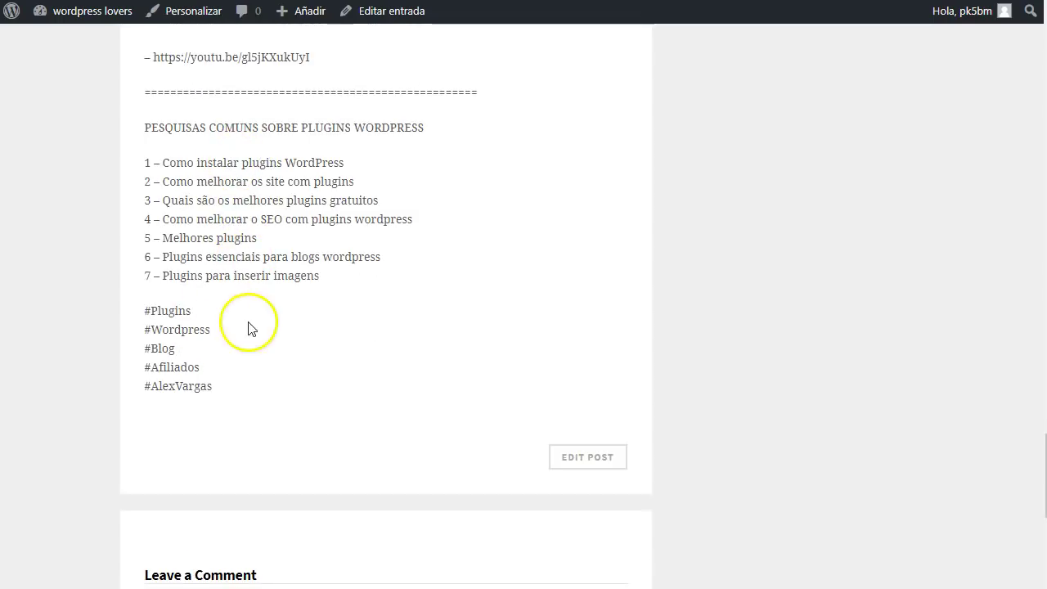
scroll(251, 327, down, 3)
scroll(252, 331, up, 1)
Go back to the Marketing de Afiliados banner in this post and follow its link to check the Lista Privada page
scroll(252, 332, up, 20)
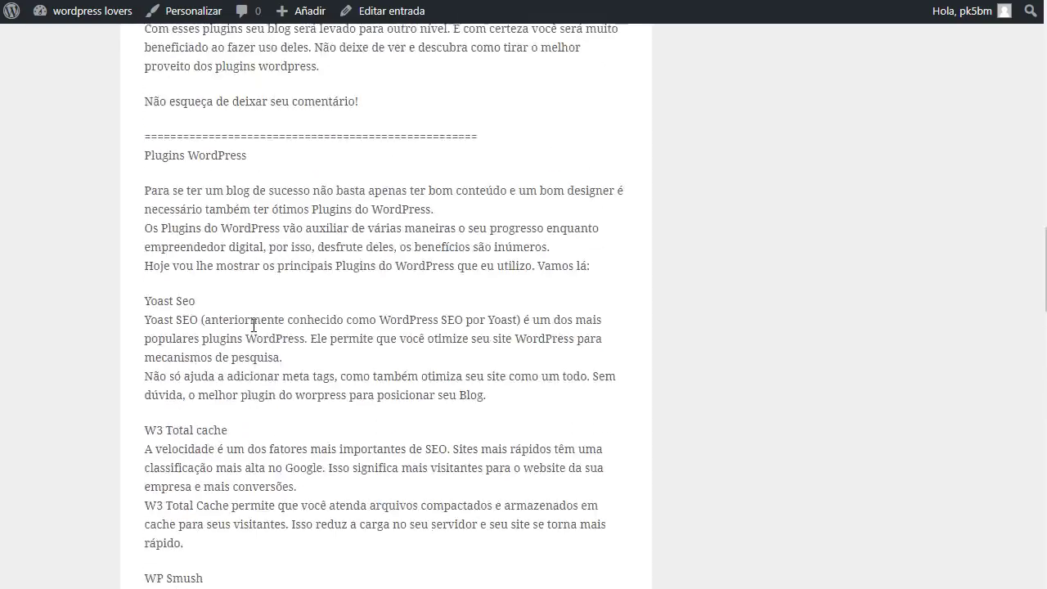
scroll(254, 332, up, 5)
scroll(335, 389, down, 9)
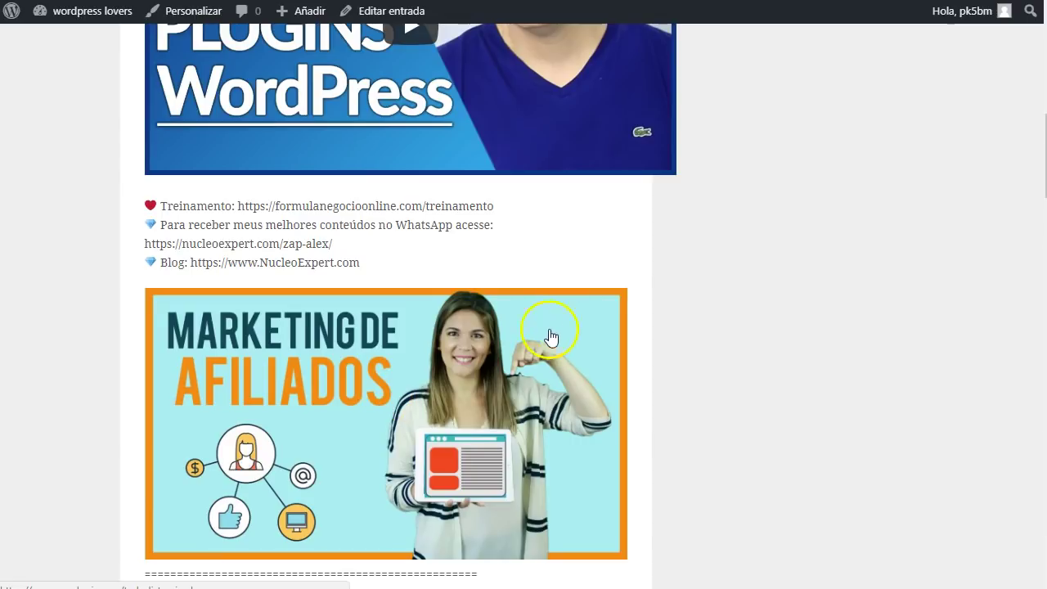
click(349, 462)
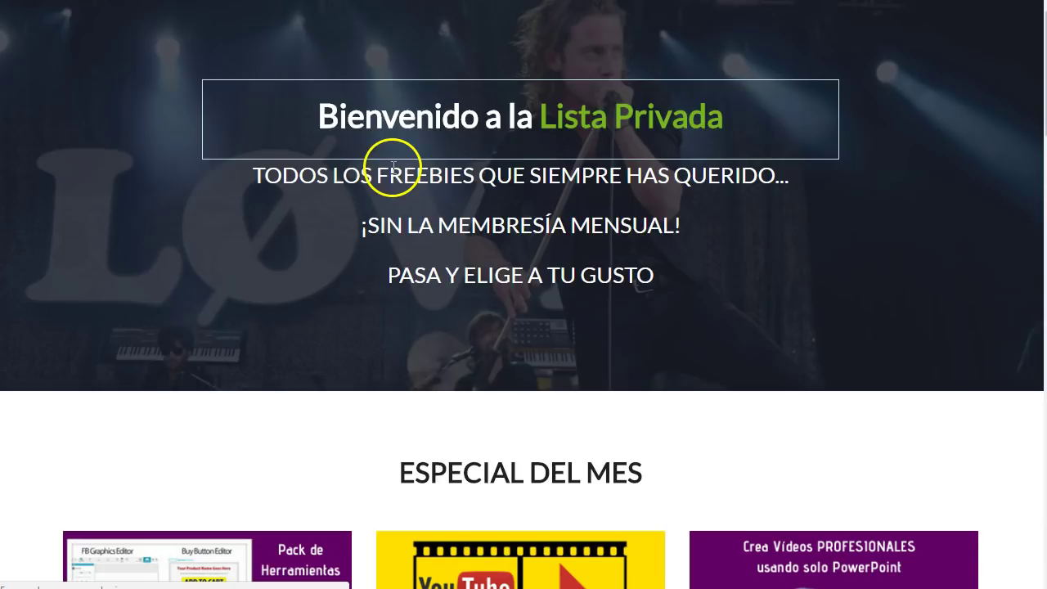
key(alt+Left)
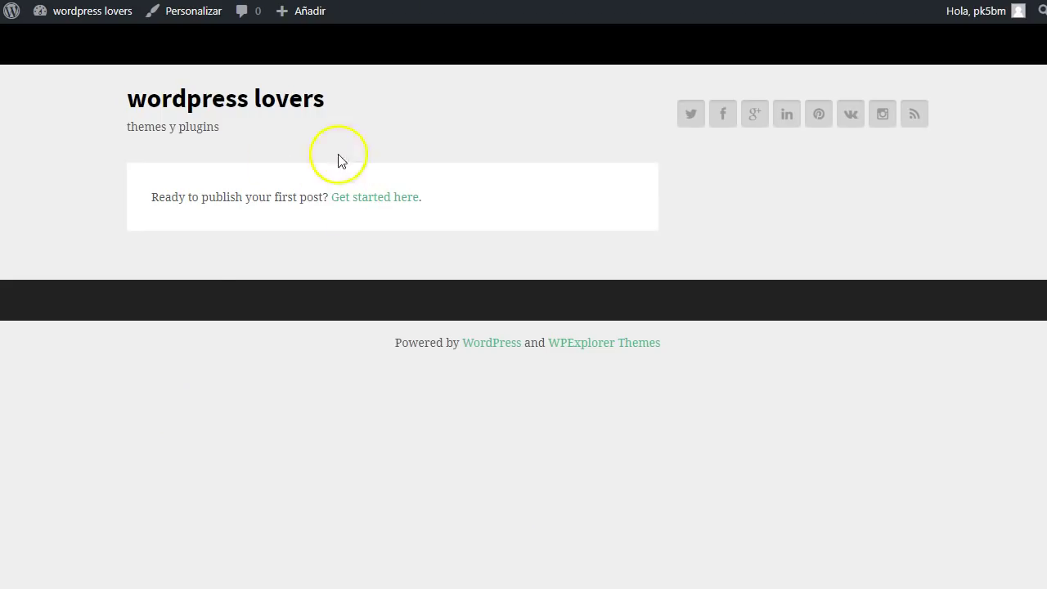
Reload the blog's front page and look through the published campaign posts
mouse_move(102, 21)
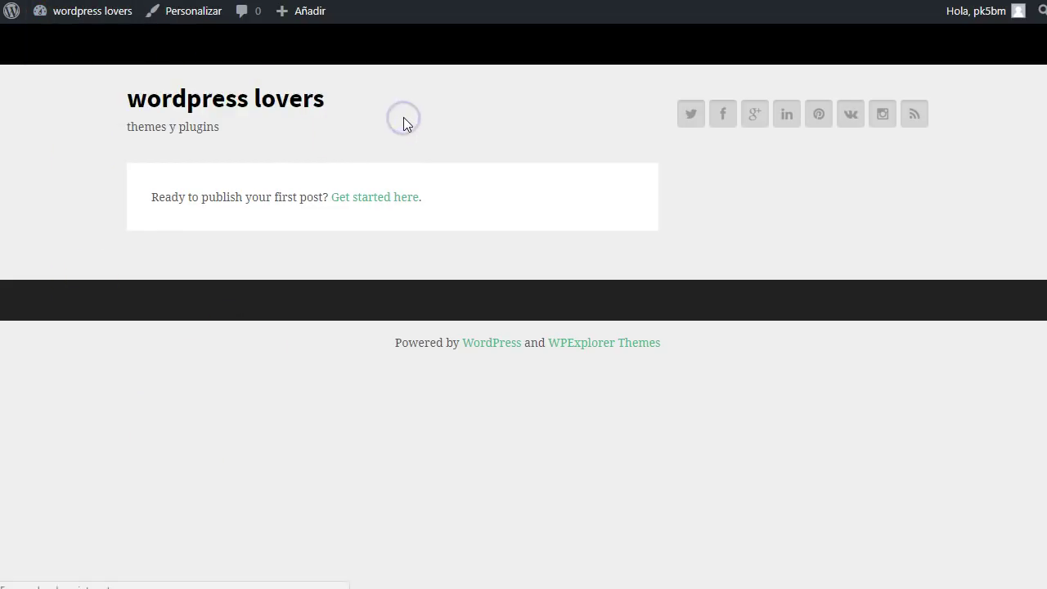
scroll(360, 287, down, 4)
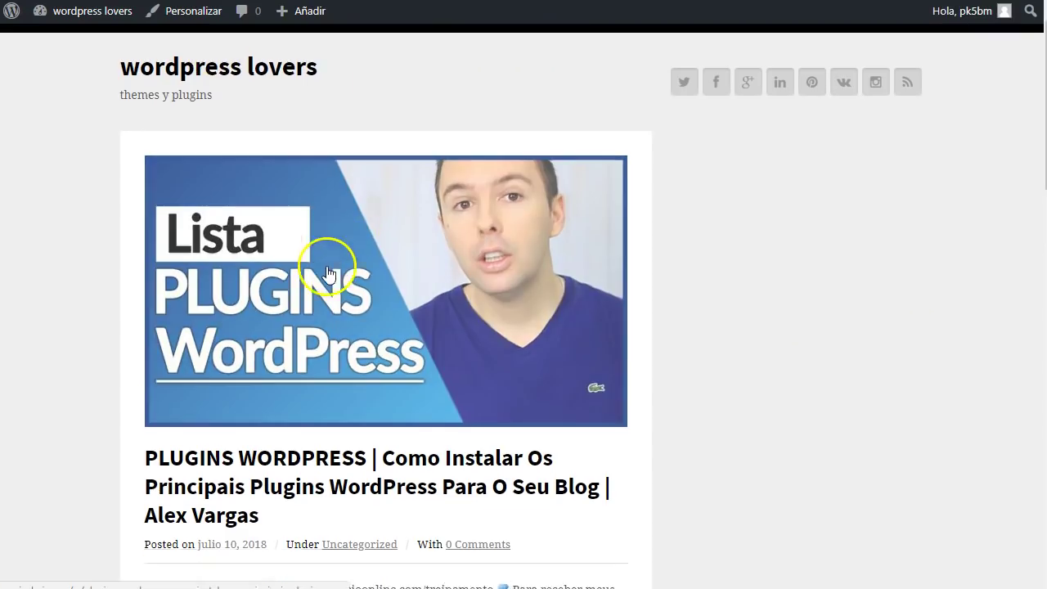
scroll(327, 272, down, 15)
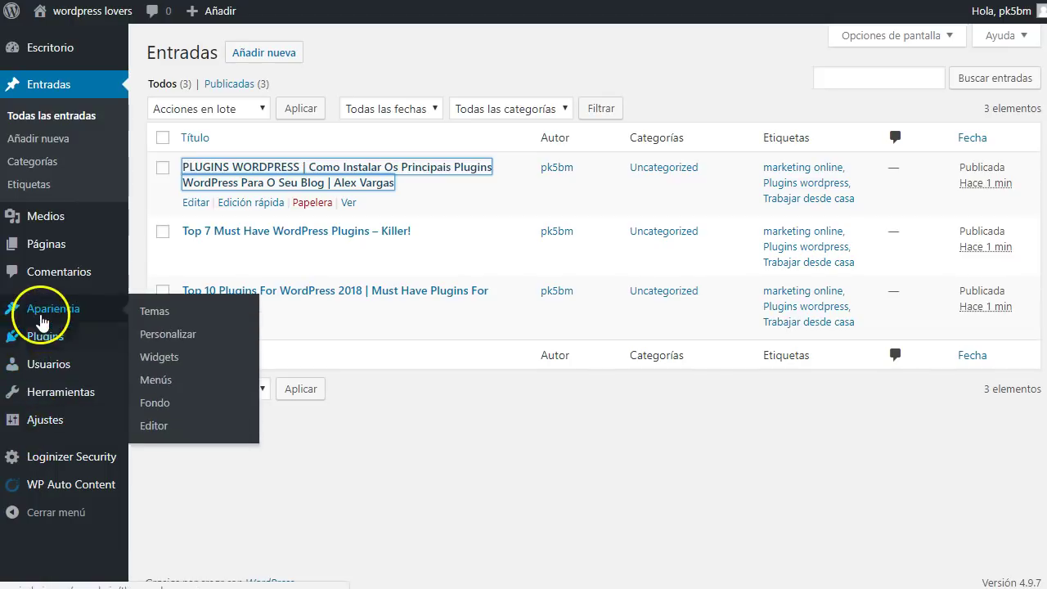
Open the WP Auto Content campaigns list and run the "lista privada" campaign again
mouse_move(70, 454)
mouse_move(25, 484)
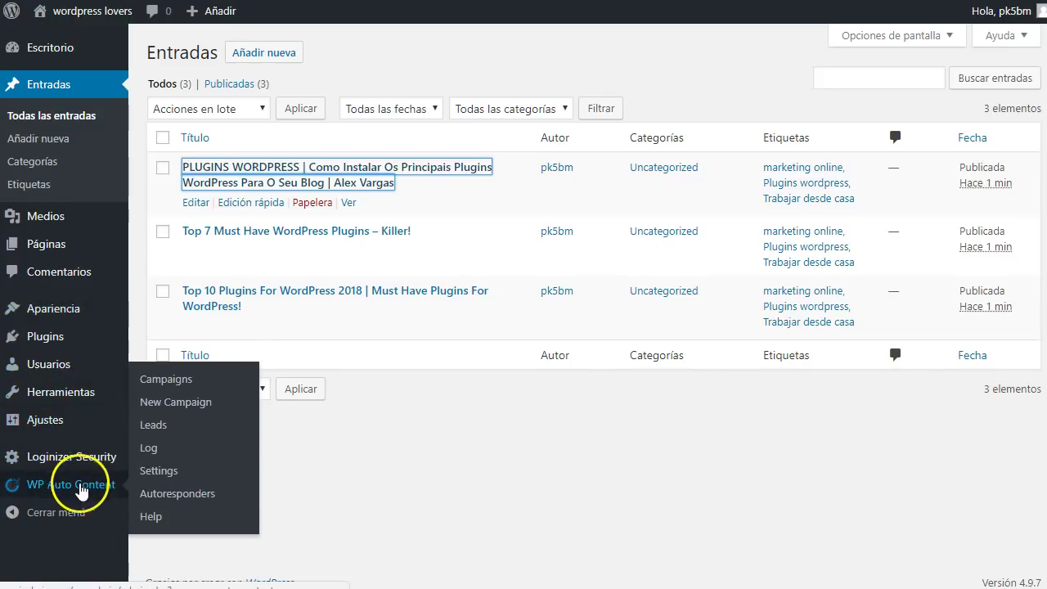
click(178, 381)
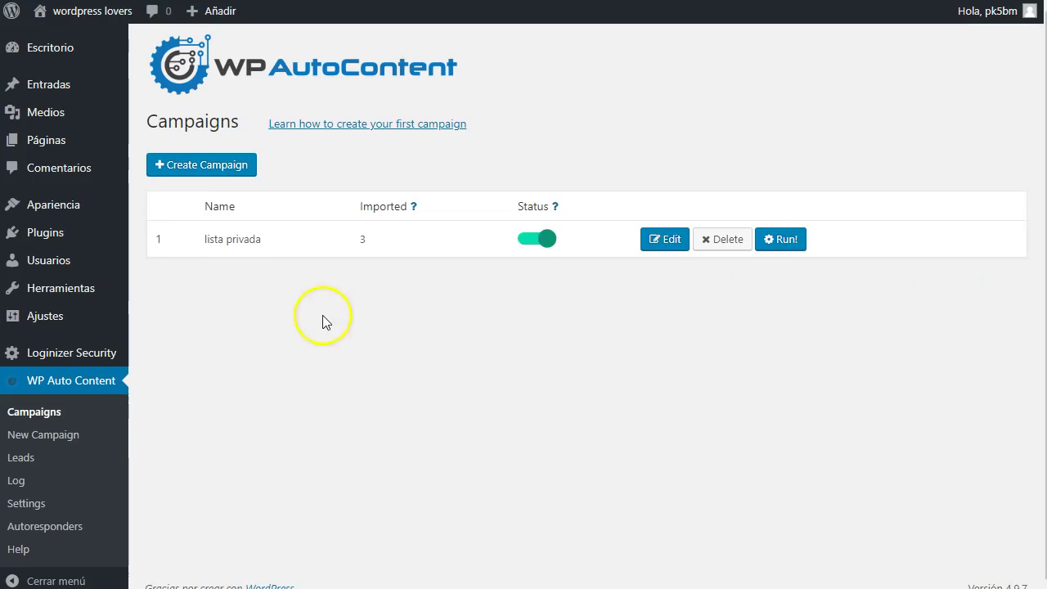
click(784, 239)
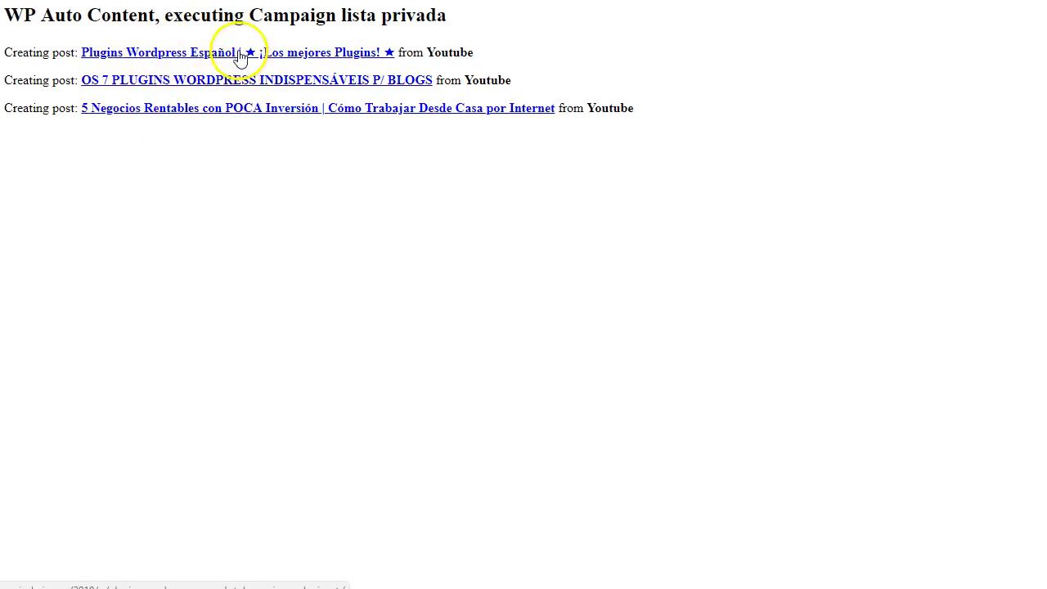
Open the new post "Plugins Wordpress Español | ★ ¡Los mejores Plugins! ★" and examine its video, banner and plugin list
click(201, 56)
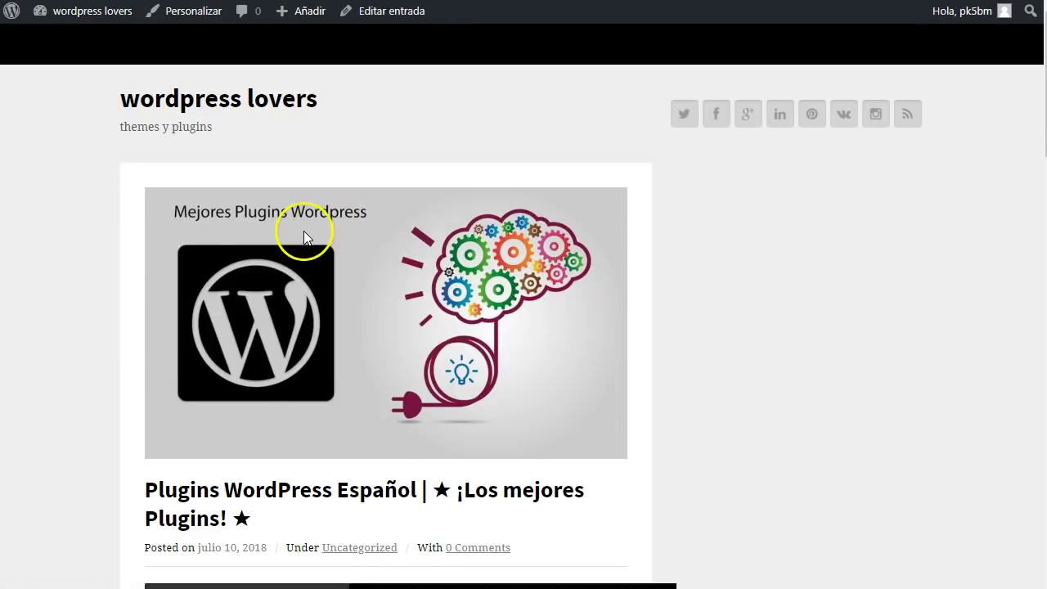
scroll(304, 230, down, 8)
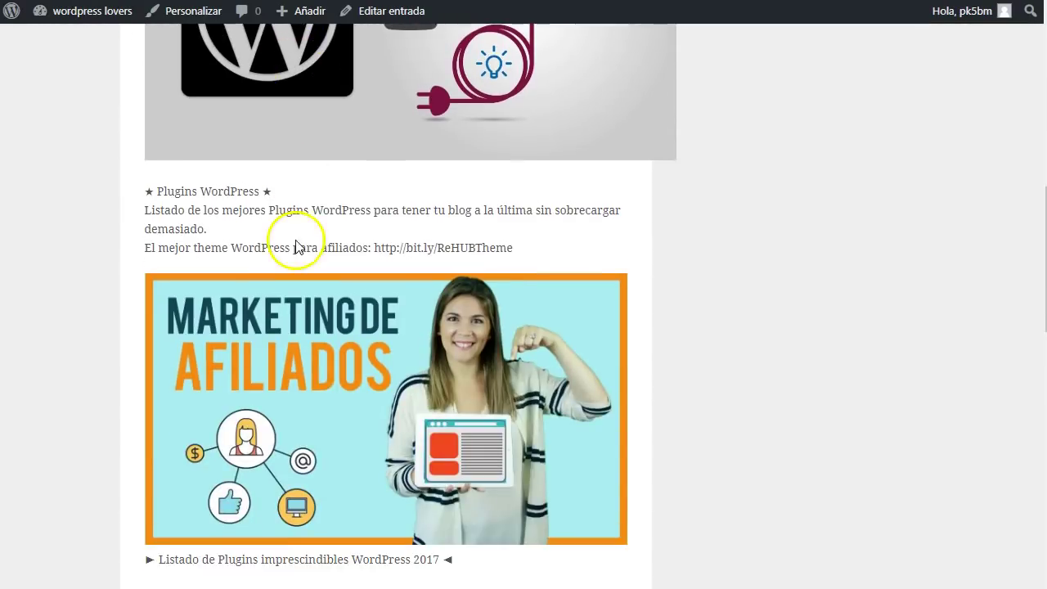
scroll(298, 247, down, 1)
scroll(298, 350, down, 4)
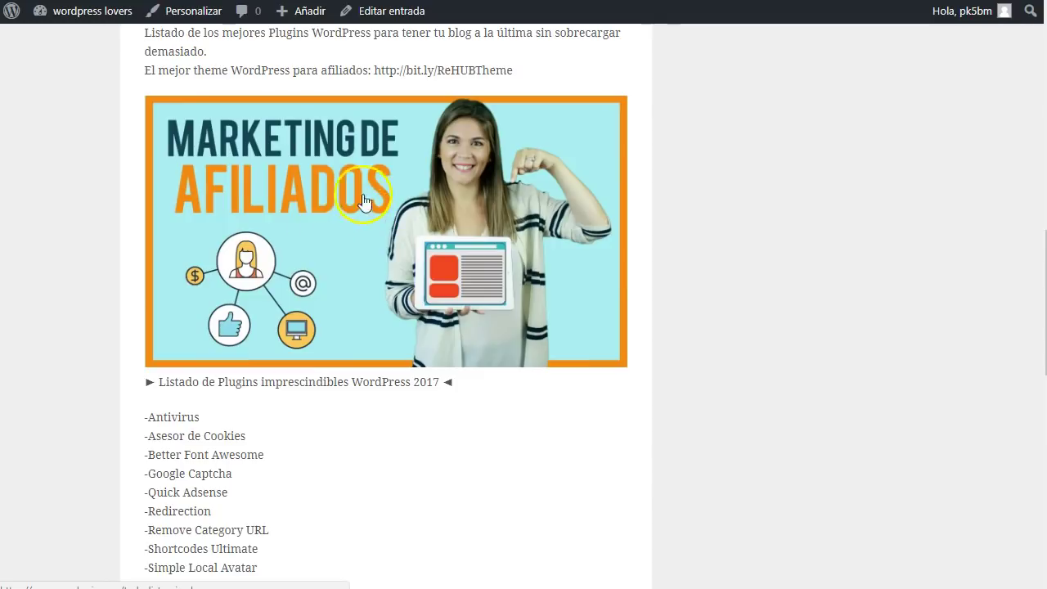
scroll(320, 204, down, 4)
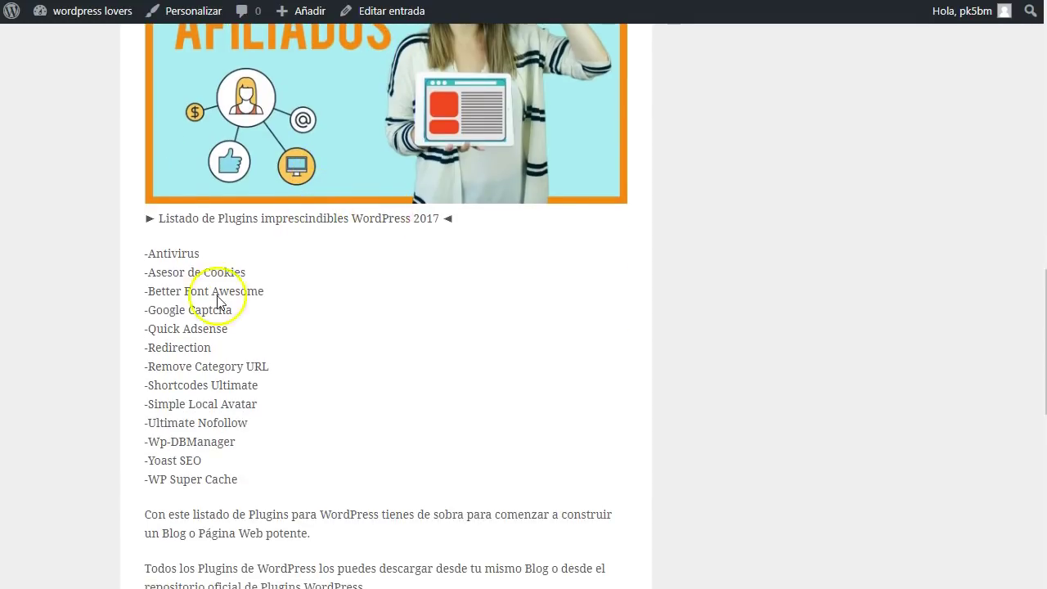
scroll(218, 301, down, 8)
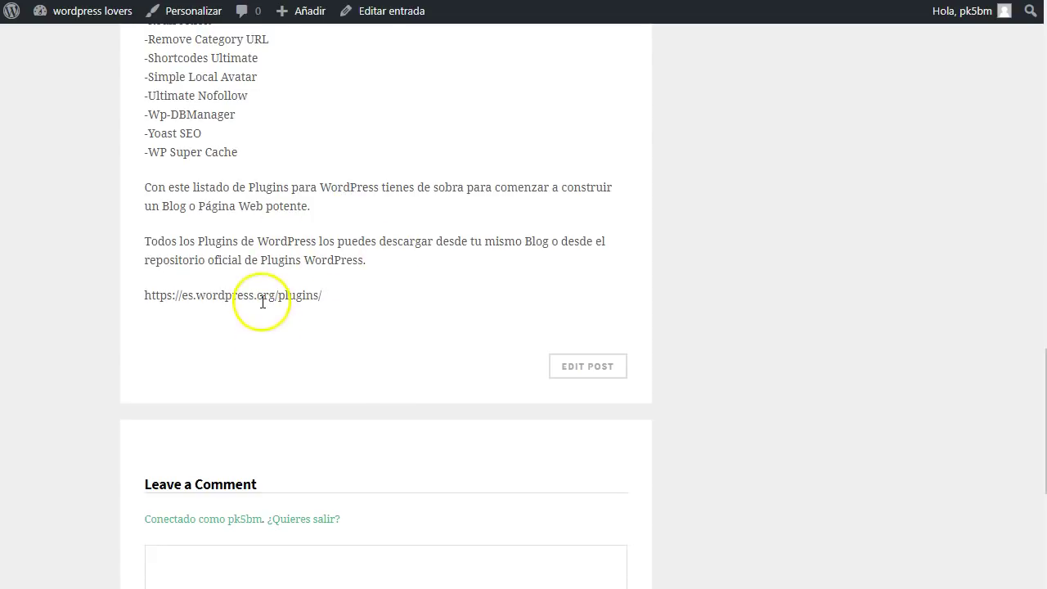
scroll(306, 213, up, 15)
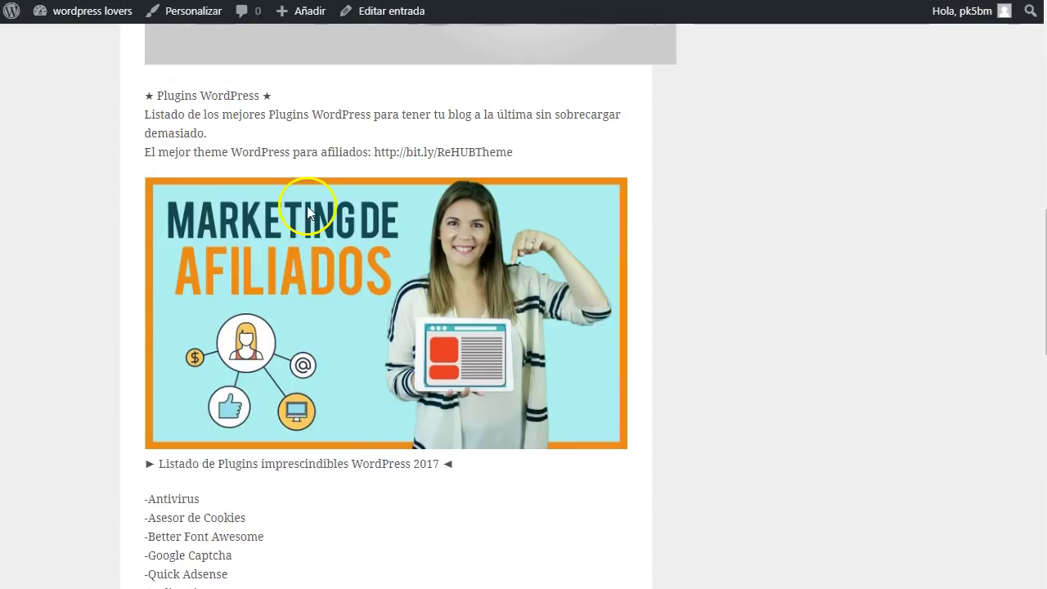
scroll(307, 212, up, 4)
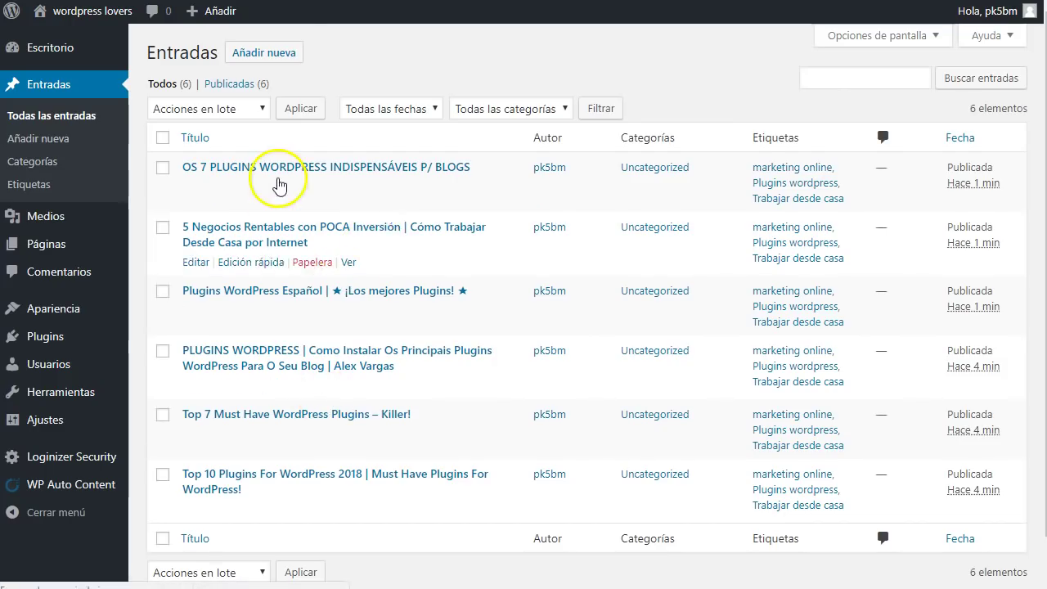
Check the list of all blog entries for the posts imported by the campaign, including their tags
scroll(253, 200, down, 1)
scroll(275, 288, up, 1)
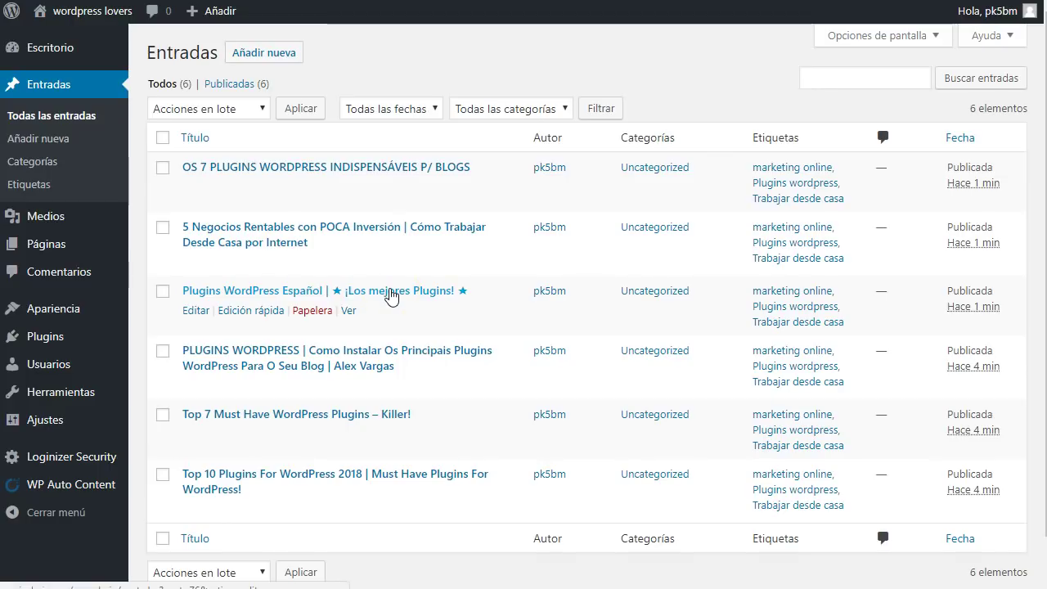
scroll(391, 297, down, 1)
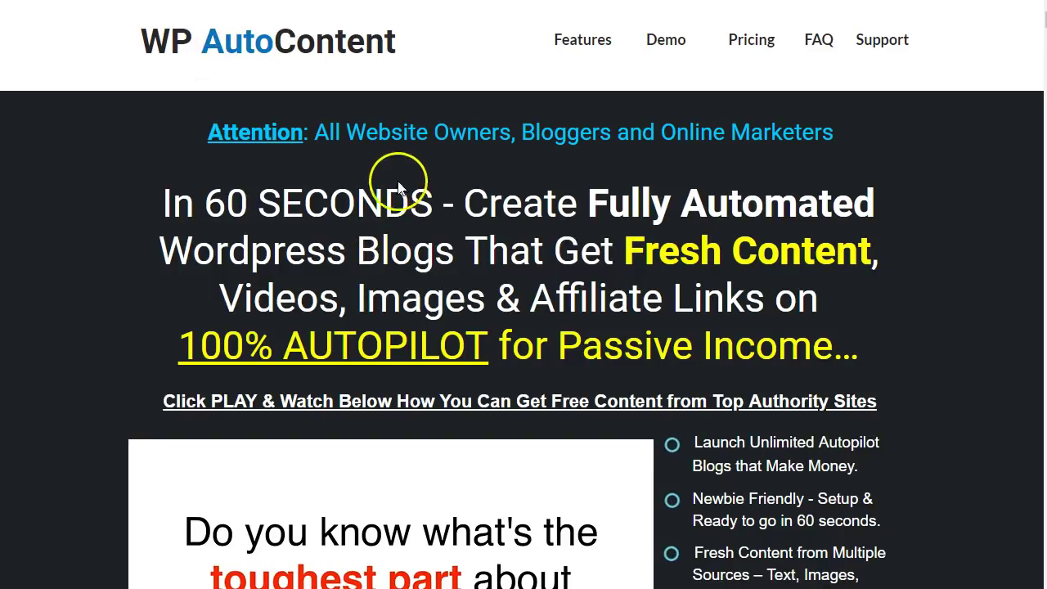
Look through the WP AutoContent sales page from the opening headline through the product introduction to the user testimonials
scroll(399, 187, down, 10)
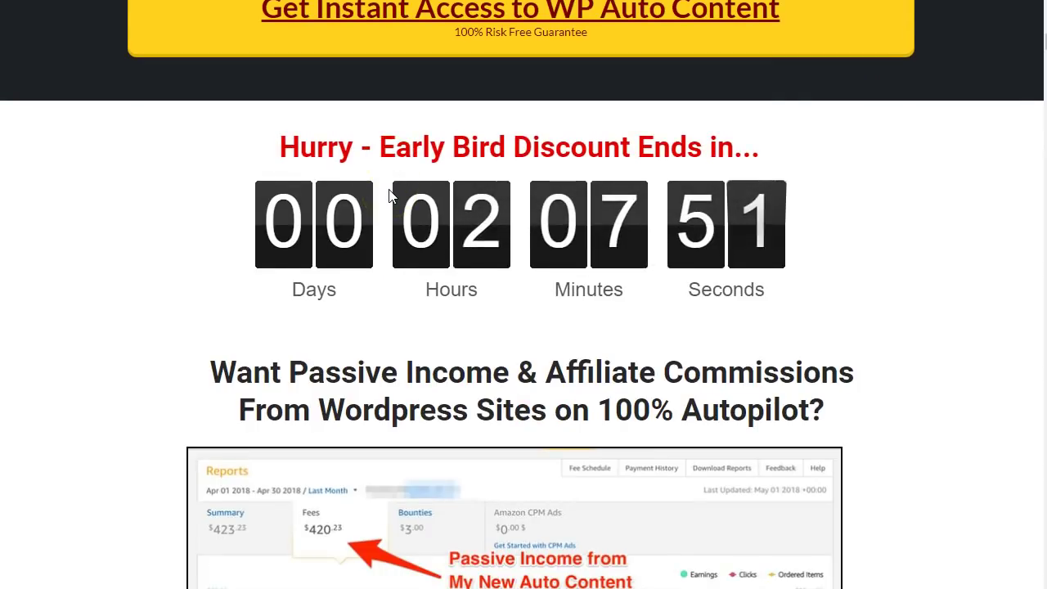
scroll(391, 213, down, 15)
scroll(392, 227, up, 8)
scroll(395, 227, up, 3)
scroll(395, 228, down, 20)
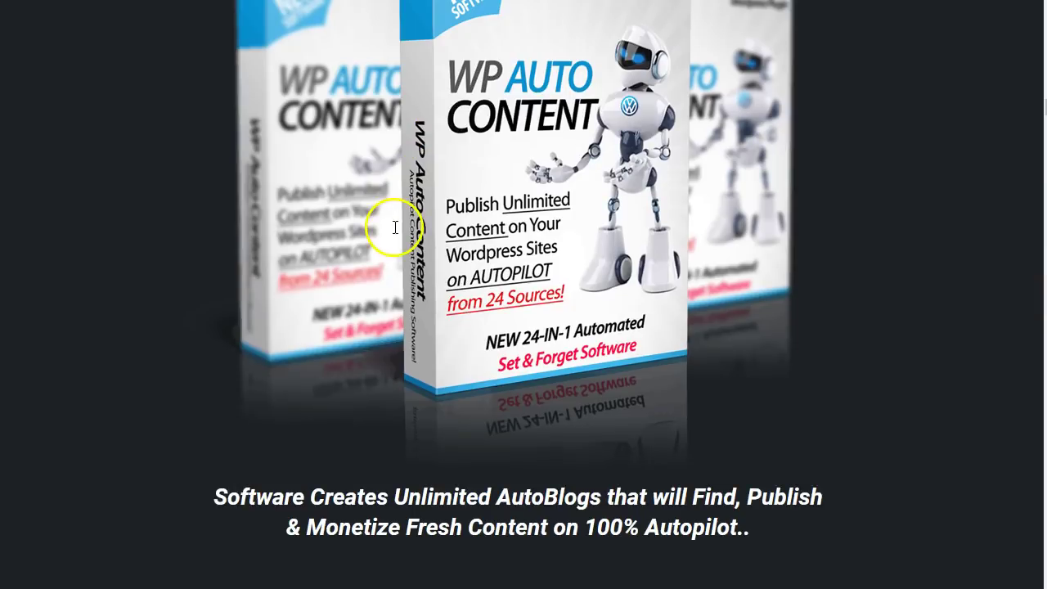
scroll(474, 413, down, 15)
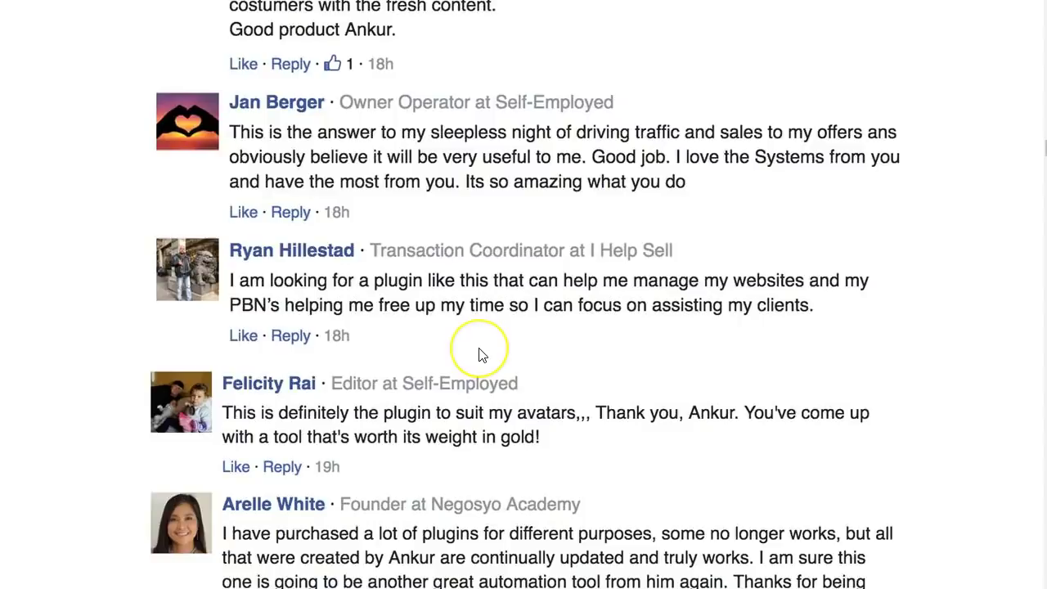
Examine the sales page's monetization methods section and its demo of launching an autopilot blog in under 60 seconds
scroll(480, 355, down, 10)
scroll(478, 354, down, 5)
scroll(479, 353, up, 6)
scroll(479, 353, down, 11)
scroll(462, 221, down, 6)
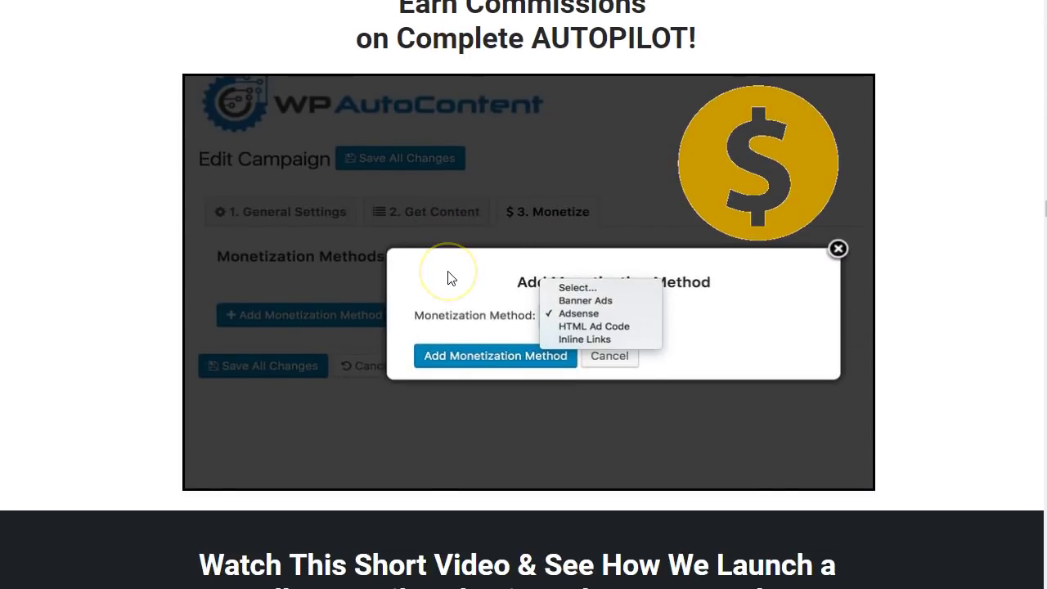
scroll(448, 278, down, 7)
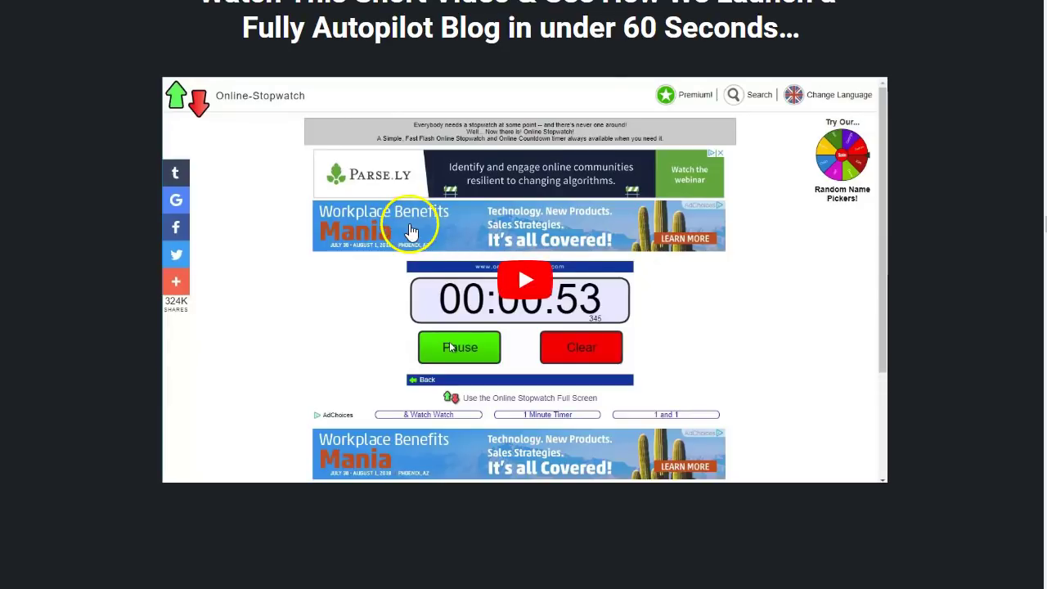
scroll(409, 229, down, 7)
scroll(442, 188, down, 4)
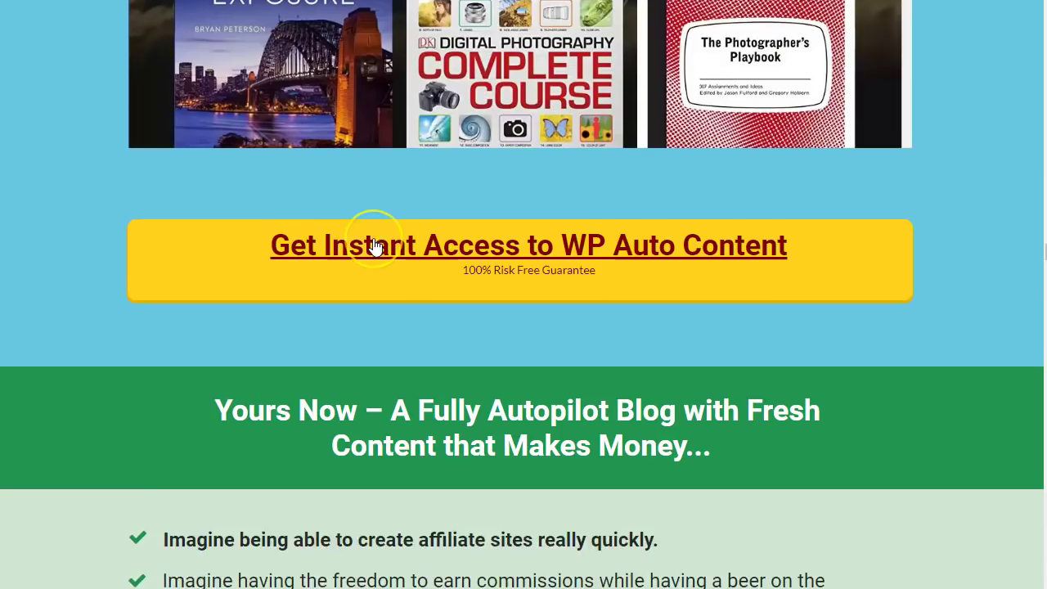
Review the sales page's feature descriptions, such as automatic content spinning, and the passive income and Adsense earnings examples
scroll(374, 246, down, 20)
scroll(374, 245, down, 20)
scroll(374, 246, down, 20)
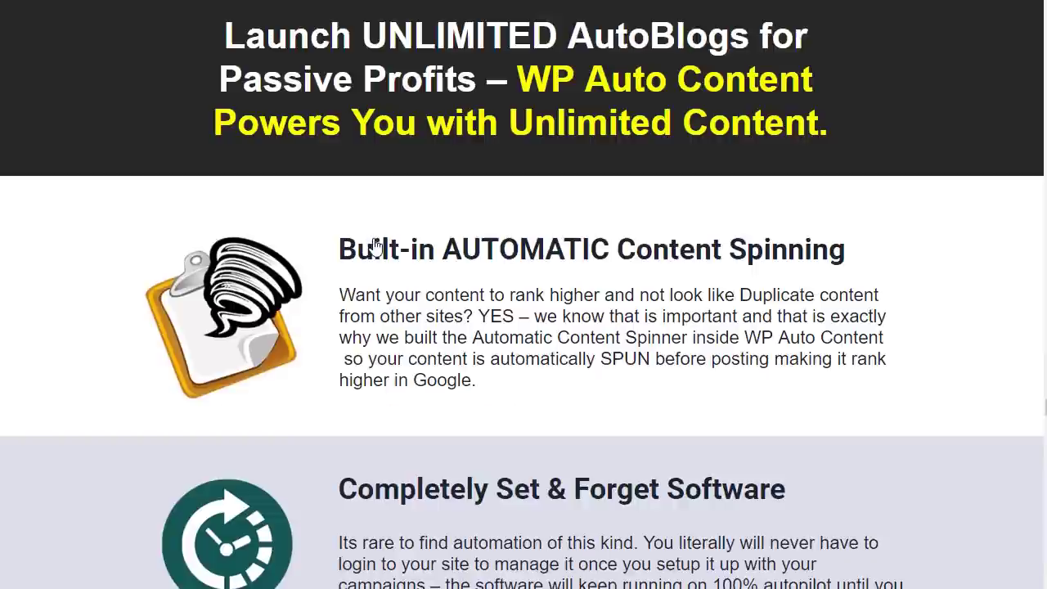
scroll(374, 245, down, 20)
scroll(374, 246, down, 3)
scroll(374, 246, up, 8)
scroll(374, 245, down, 10)
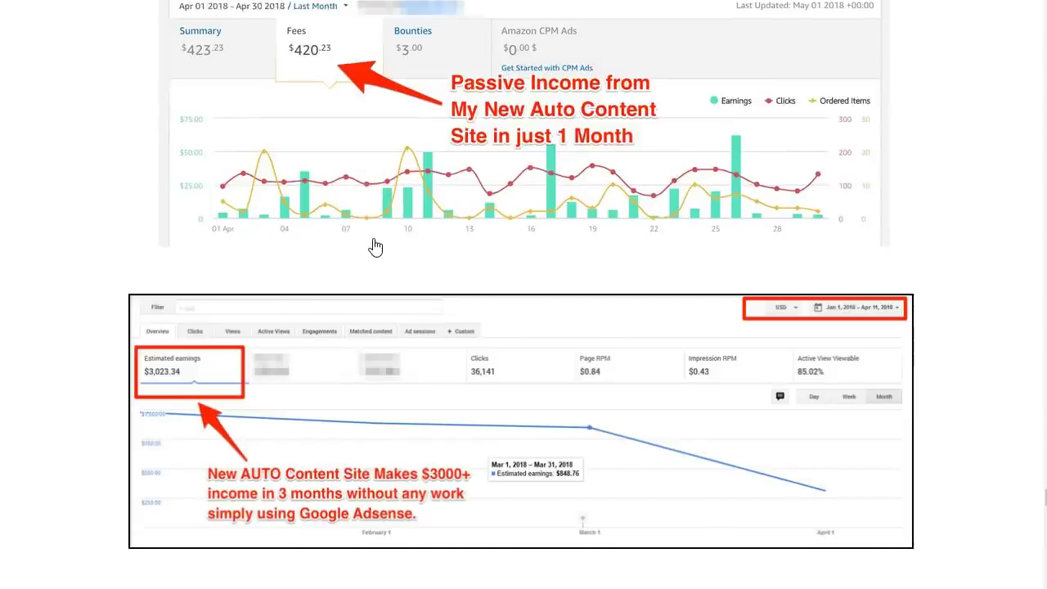
scroll(374, 245, down, 15)
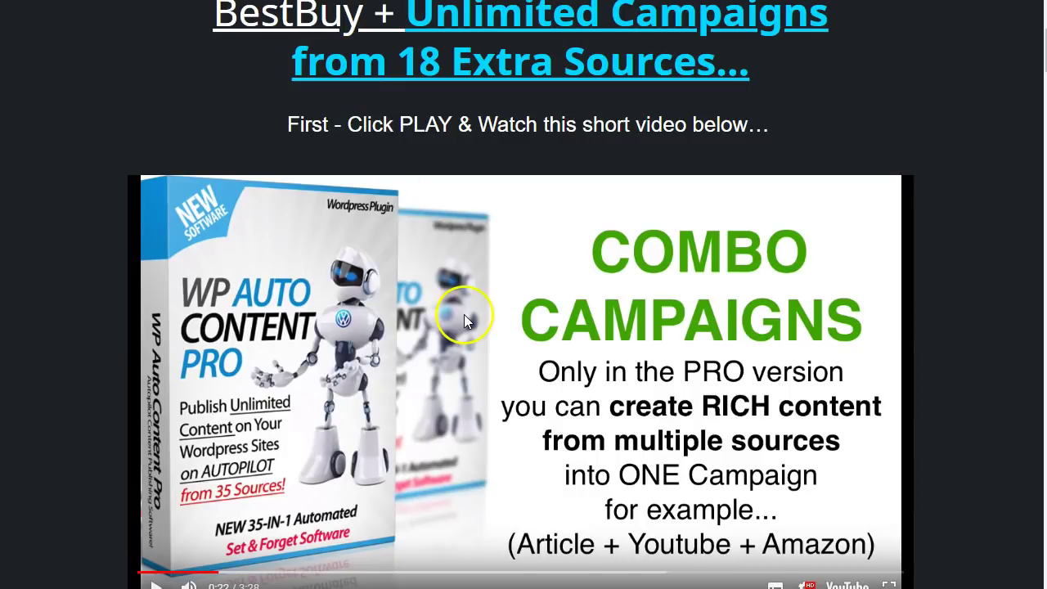
Examine the WP Auto Content PRO upgrade page's headline offer and the content sources available for combo-campaigns
scroll(529, 246, up, 3)
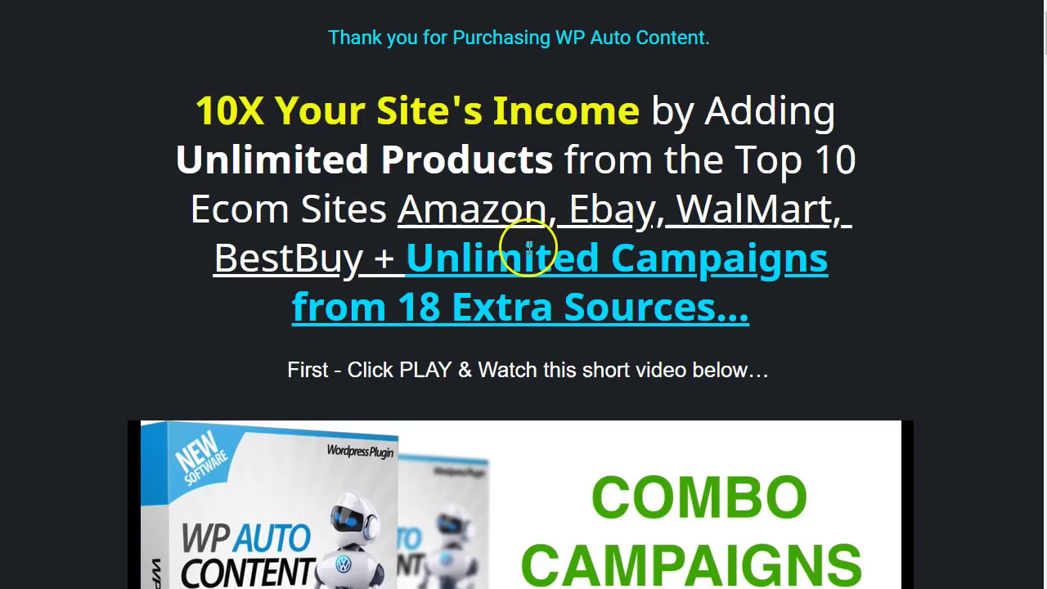
scroll(462, 300, down, 15)
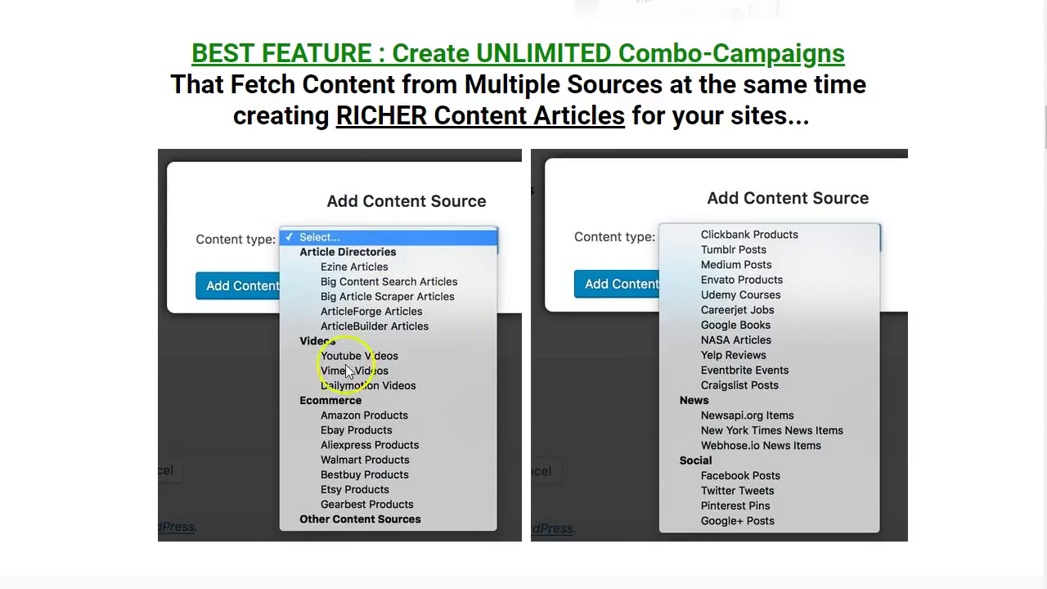
scroll(327, 261, down, 8)
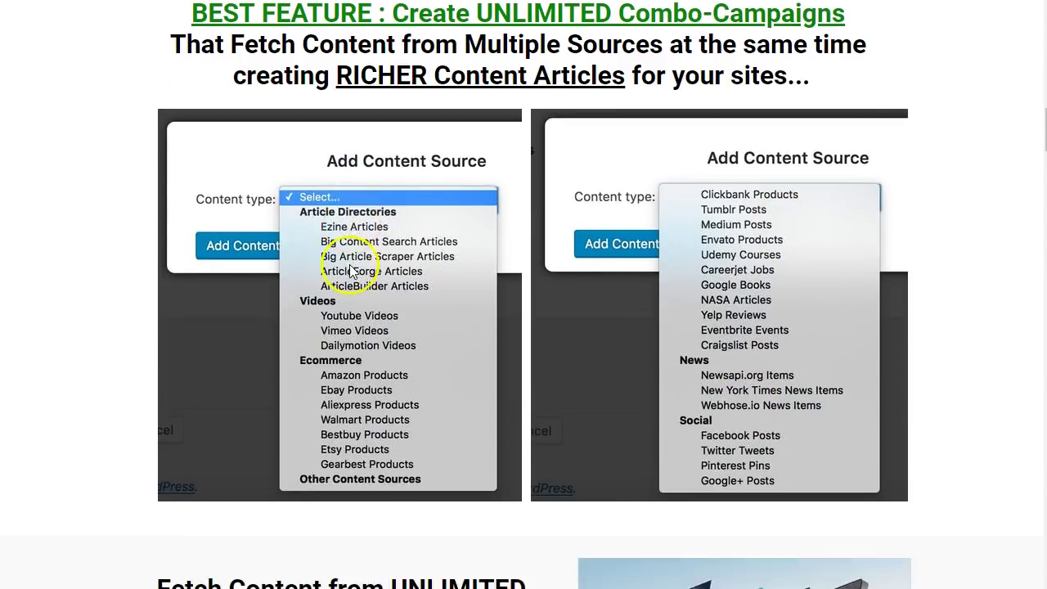
scroll(351, 259, down, 3)
scroll(364, 212, up, 2)
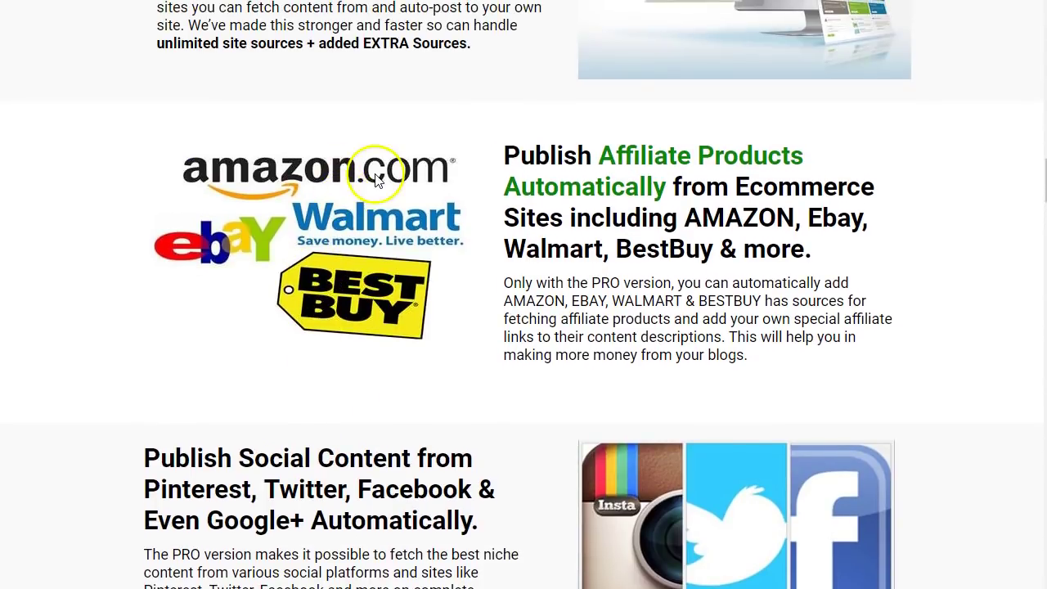
Read the PRO page's sections on social content, unlimited campaigns and unlimited RSS feeds
scroll(362, 272, down, 8)
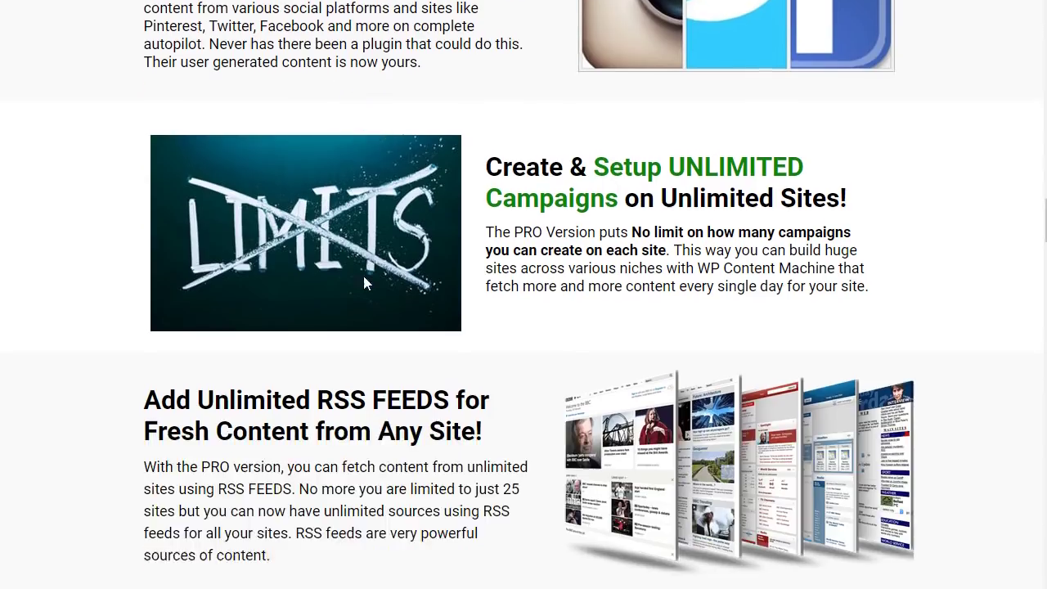
scroll(393, 246, up, 5)
scroll(458, 234, down, 5)
scroll(593, 158, up, 1)
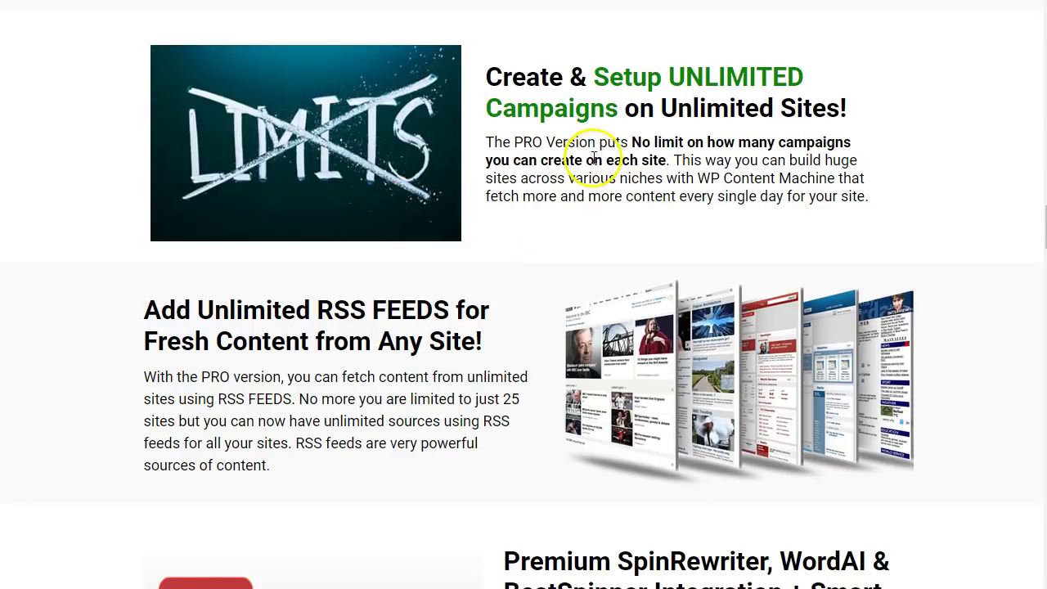
scroll(369, 271, down, 3)
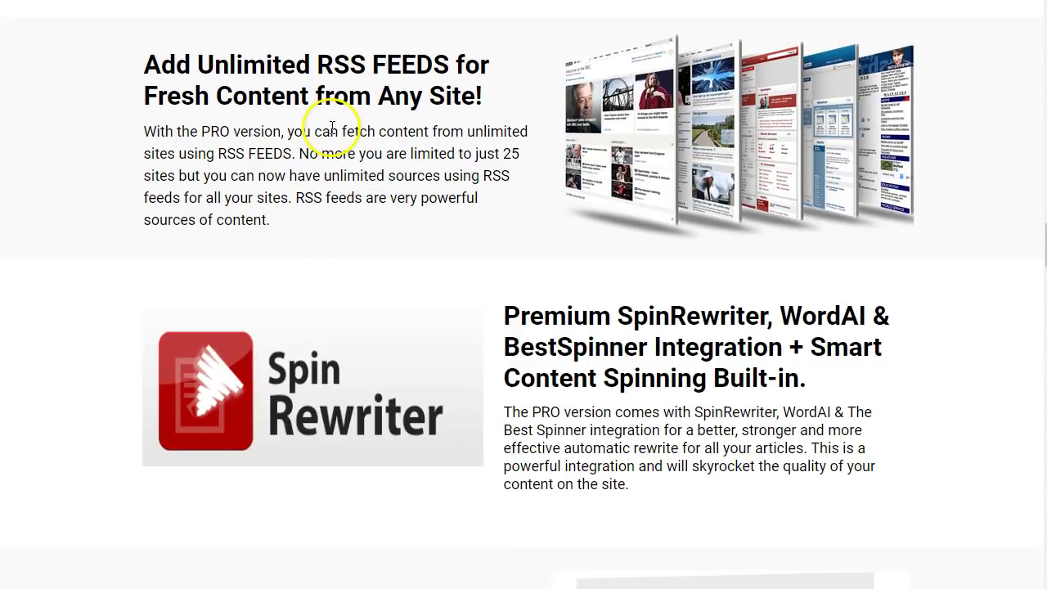
scroll(384, 119, down, 3)
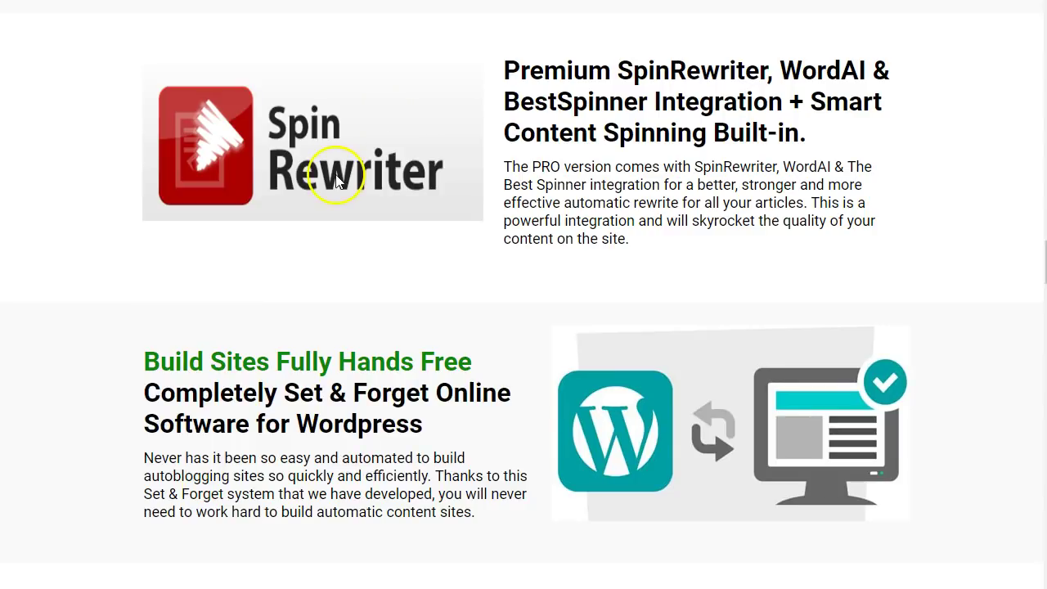
Read the PRO page's sections on SpinRewriter, WordAI and BestSpinner integration, hands-free site building and unlimited affiliate links
double_click(672, 70)
double_click(672, 102)
click(664, 117)
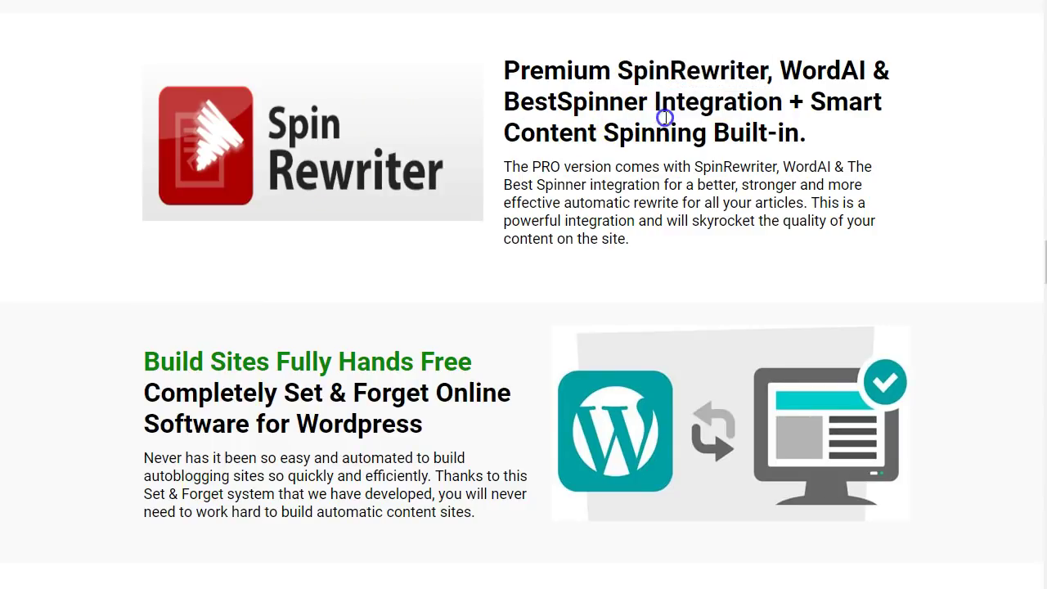
scroll(459, 186, down, 2)
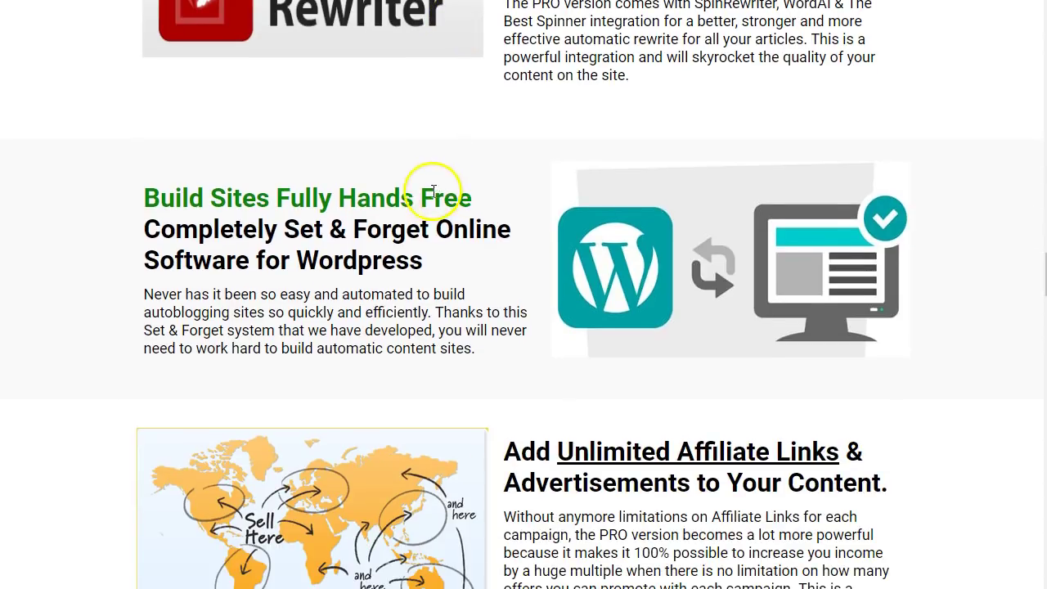
scroll(335, 251, down, 2)
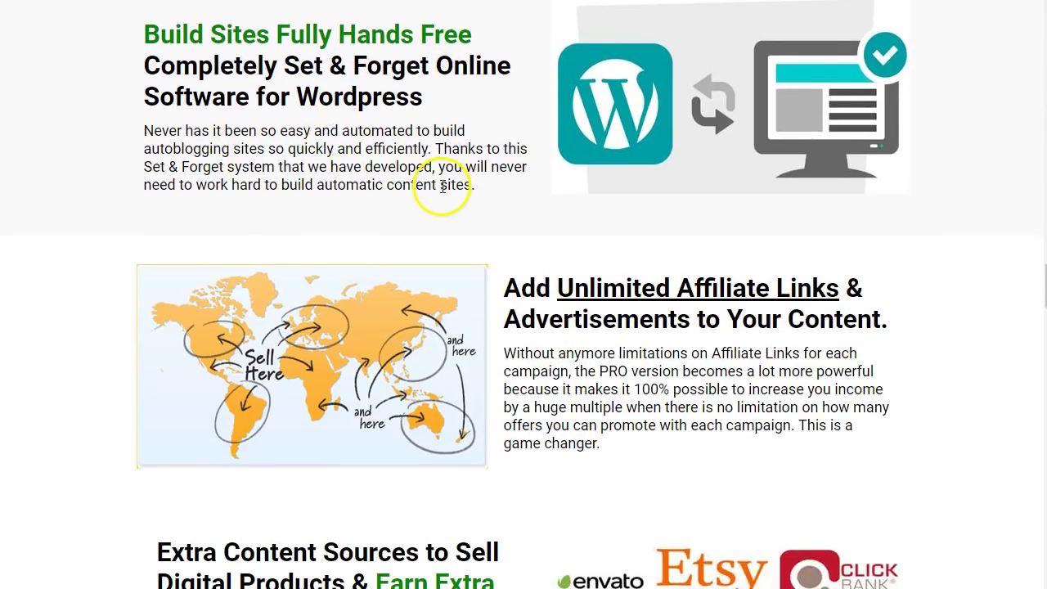
Read the PRO page's sections on unlimited affiliate links and extra content sources, plus its countdown and purchase offer
scroll(439, 187, down, 2)
double_click(659, 122)
click(661, 178)
click(655, 145)
click(778, 148)
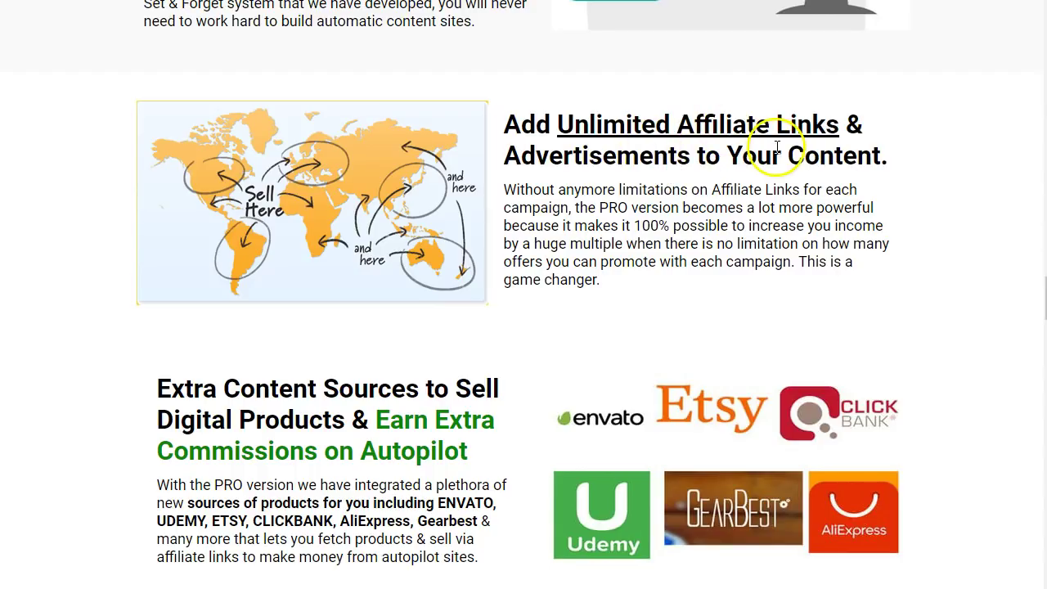
scroll(187, 402, down, 4)
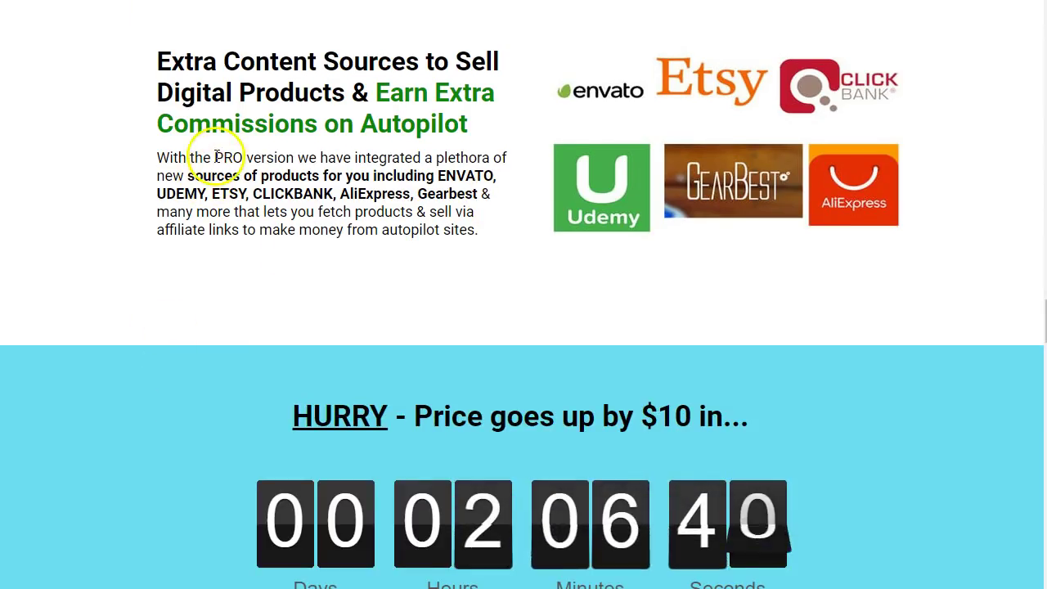
scroll(190, 290, down, 4)
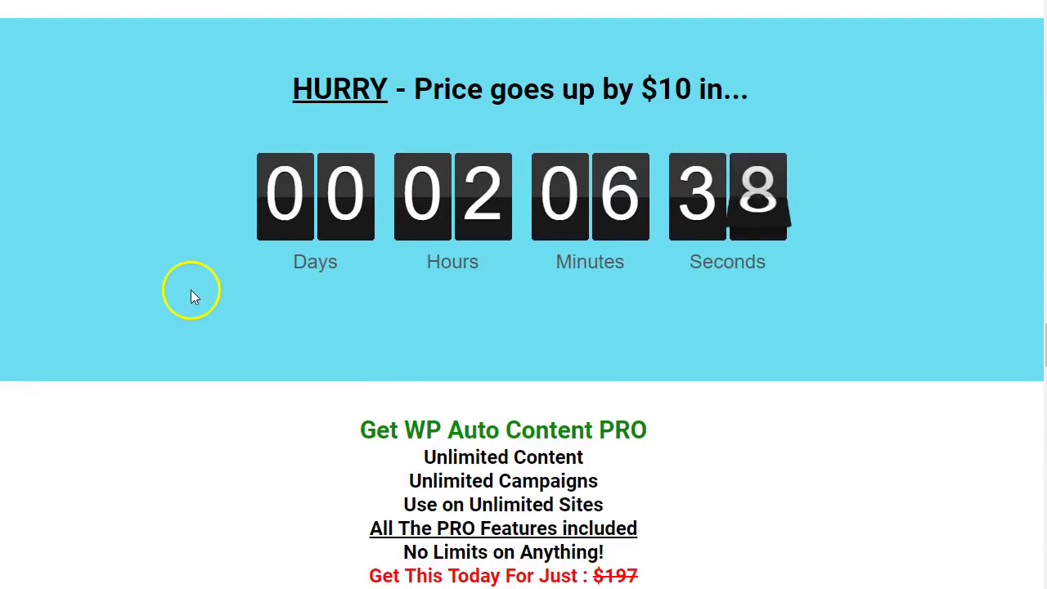
scroll(190, 288, up, 4)
scroll(149, 355, down, 10)
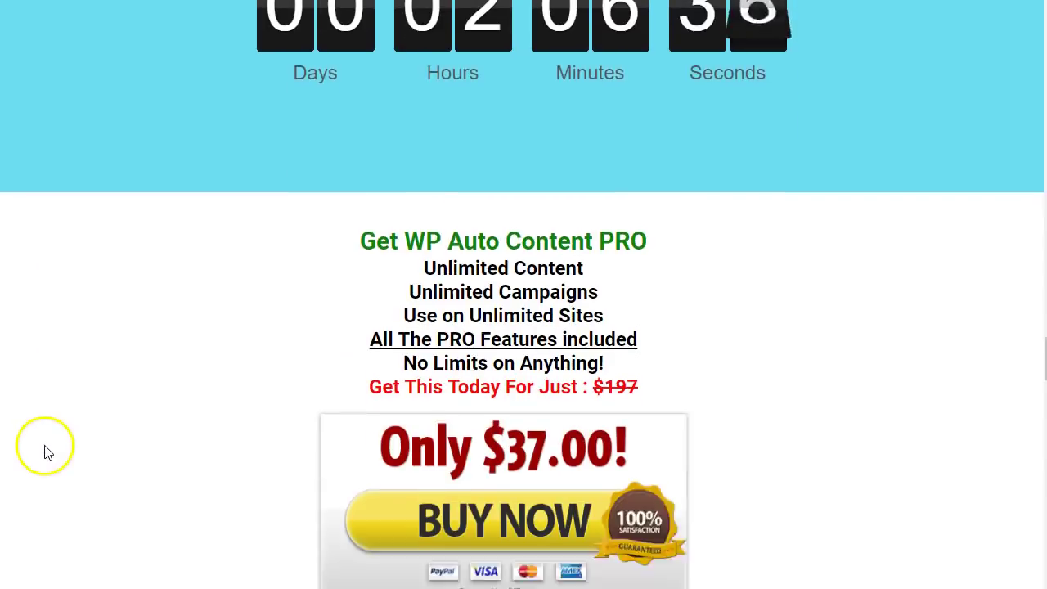
Switch to the WP Auto Monetize sales page and read its headline, product introduction and first setup steps
scroll(45, 445, up, 1)
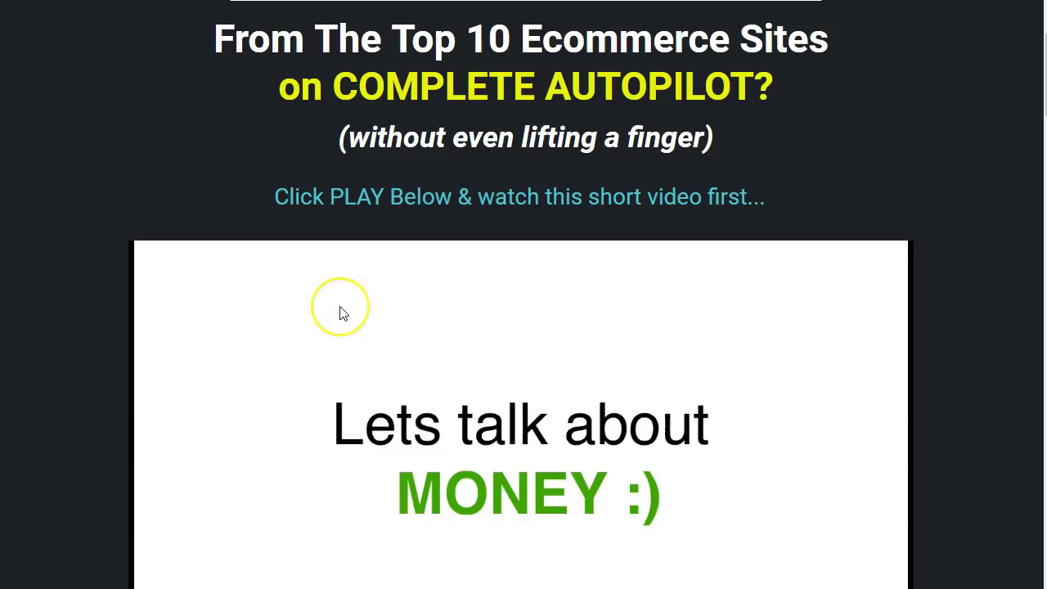
scroll(342, 314, up, 2)
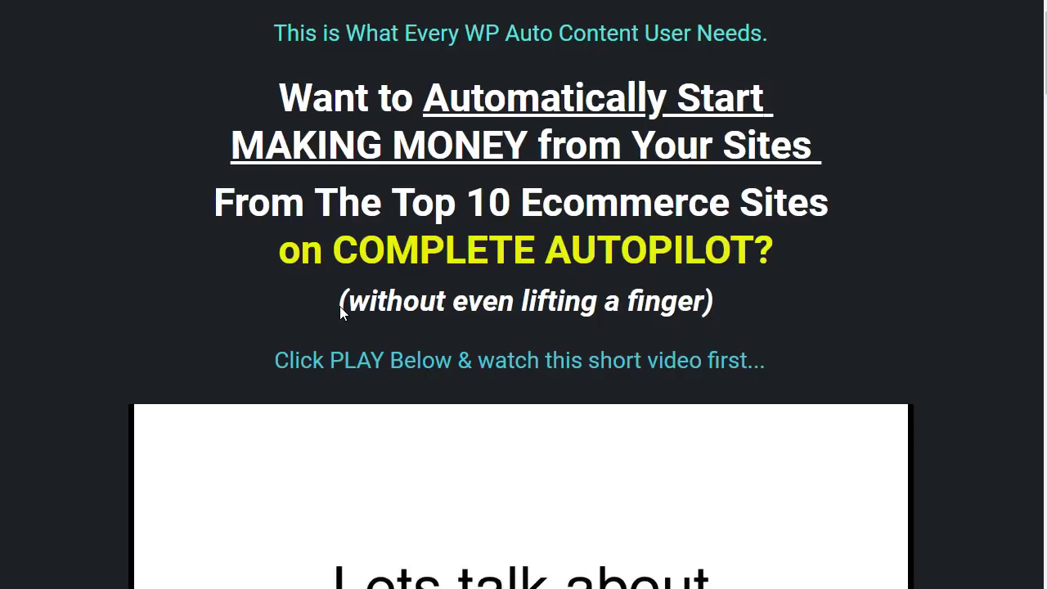
scroll(437, 342, down, 10)
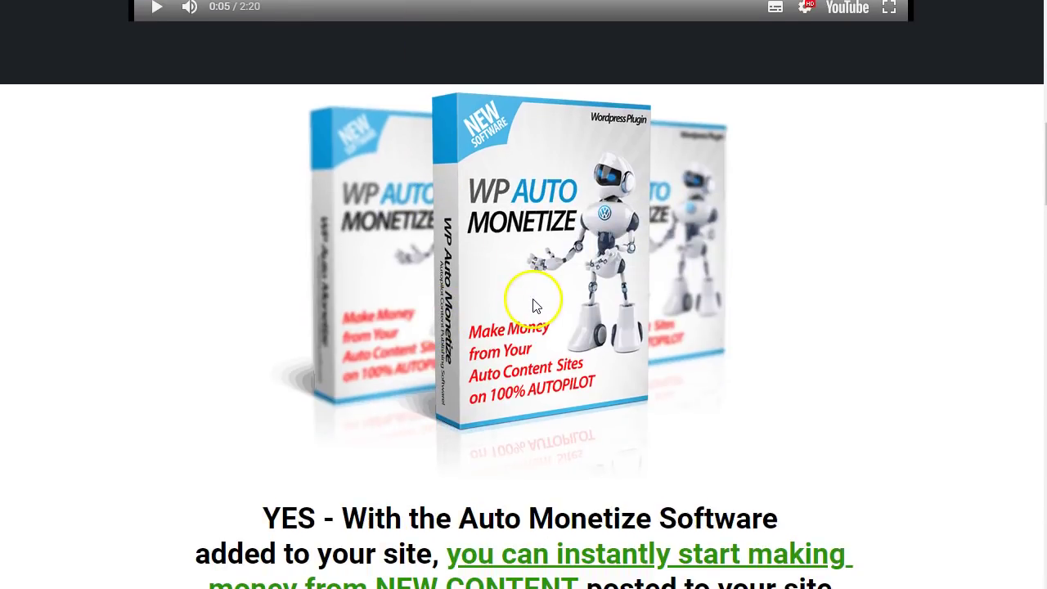
scroll(524, 327, down, 10)
scroll(524, 295, up, 10)
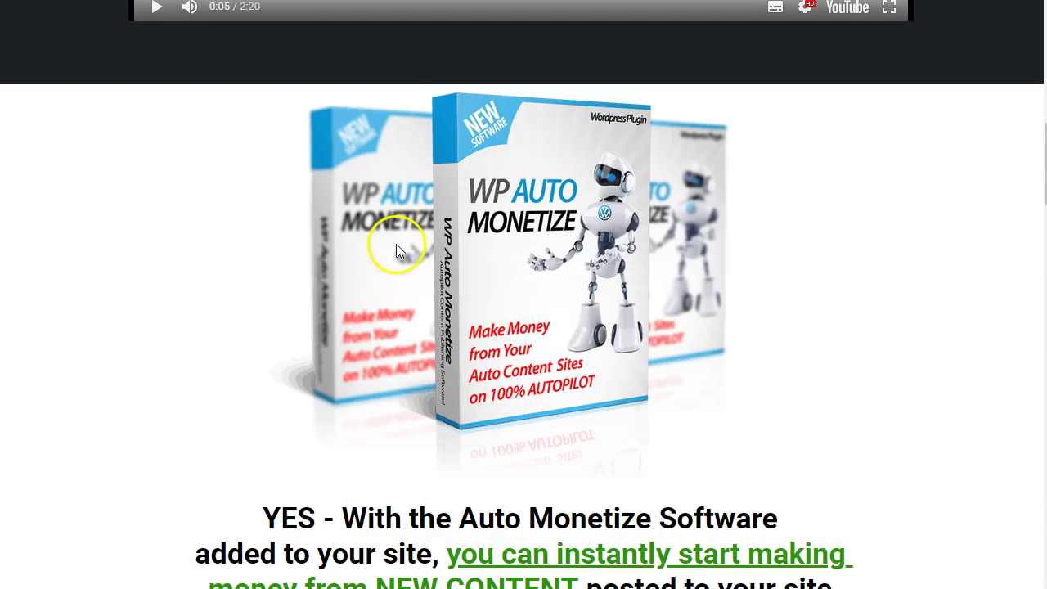
scroll(327, 328, down, 10)
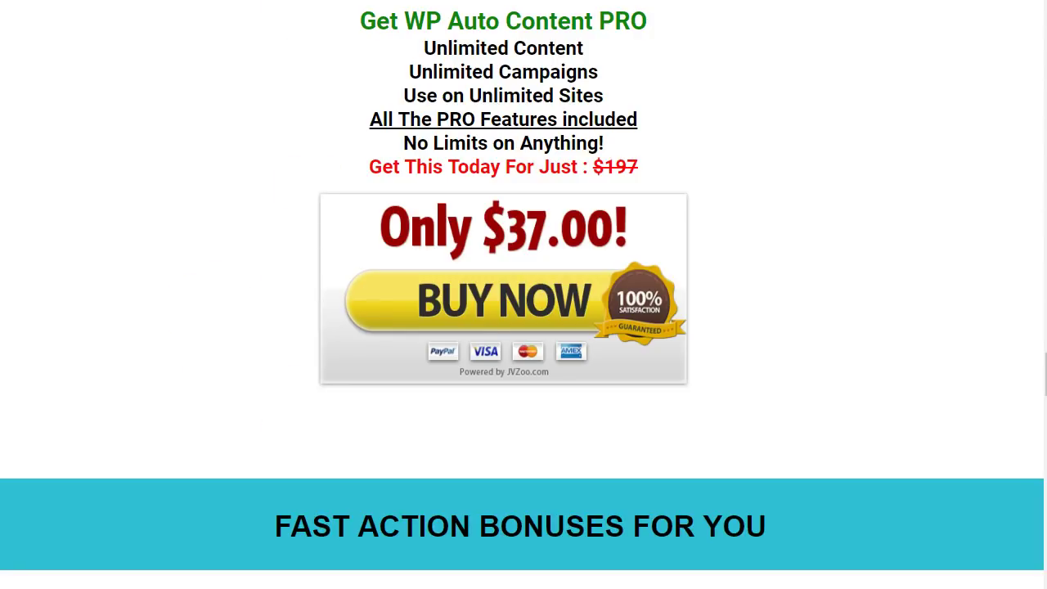
scroll(319, 237, up, 10)
scroll(319, 237, down, 3)
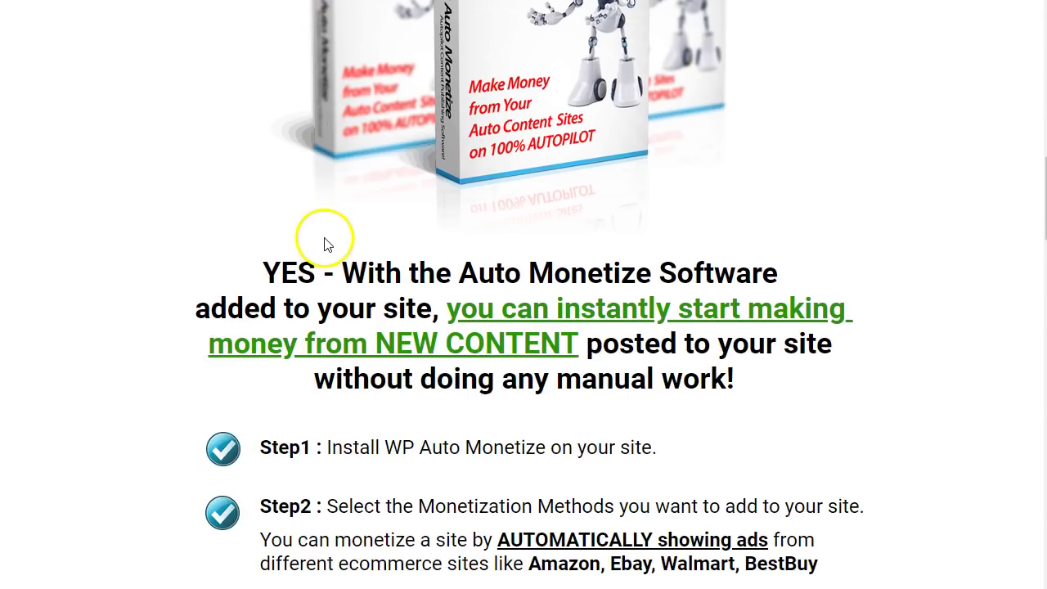
scroll(217, 292, down, 3)
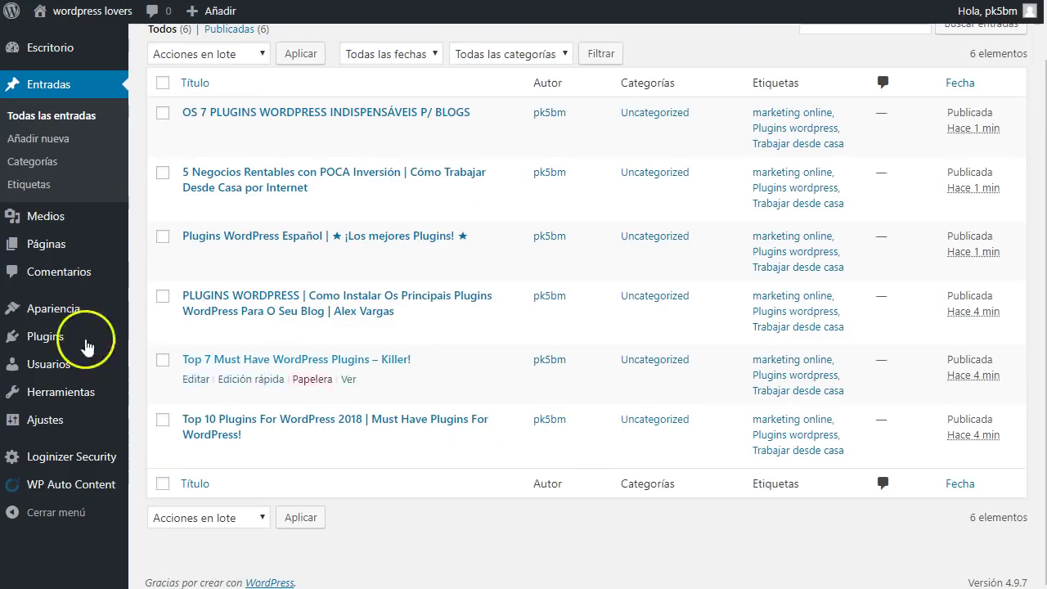
Open the WordPress site's installed plugins list and check the WP Auto Content Pro and WP Auto Monetize Module entries
mouse_move(51, 338)
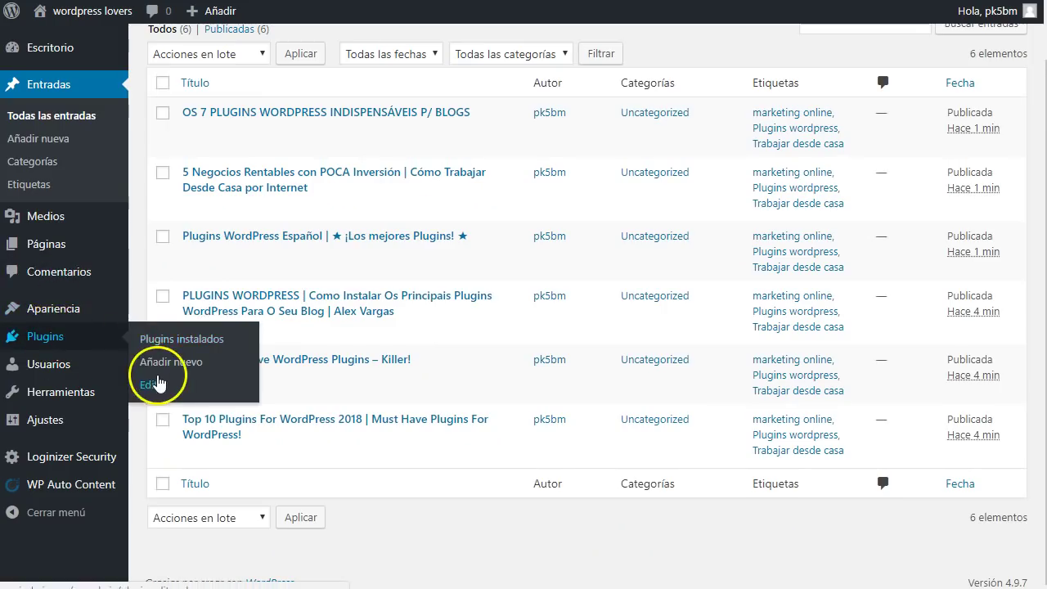
click(184, 340)
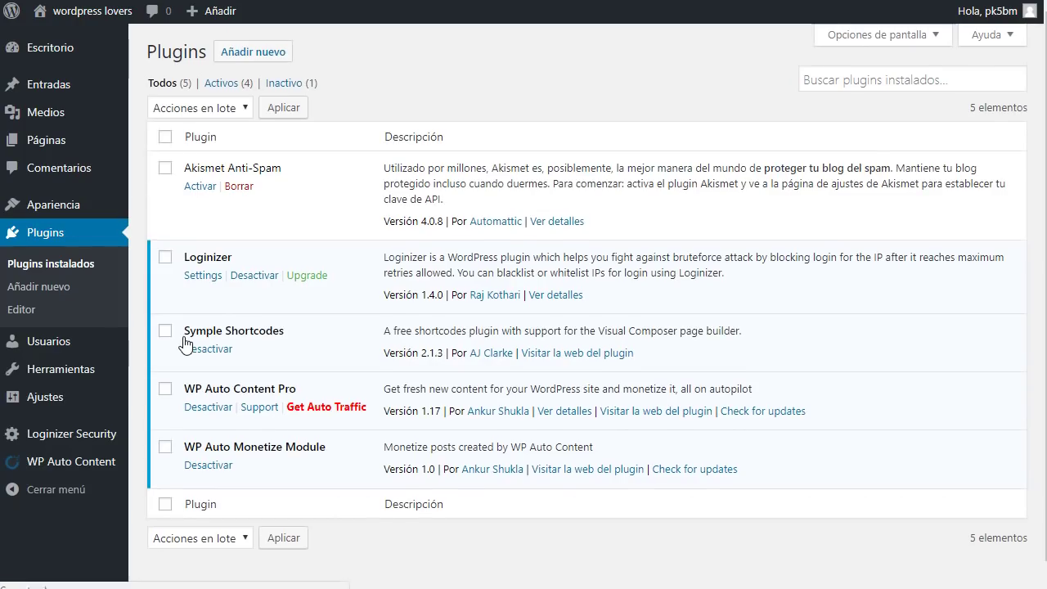
scroll(190, 348, down, 1)
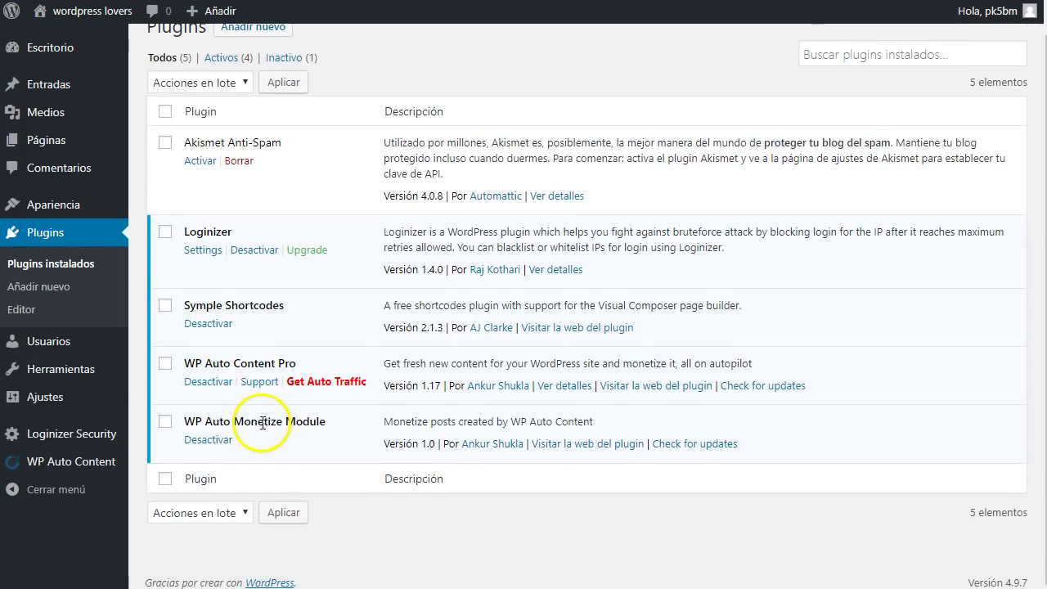
mouse_move(88, 469)
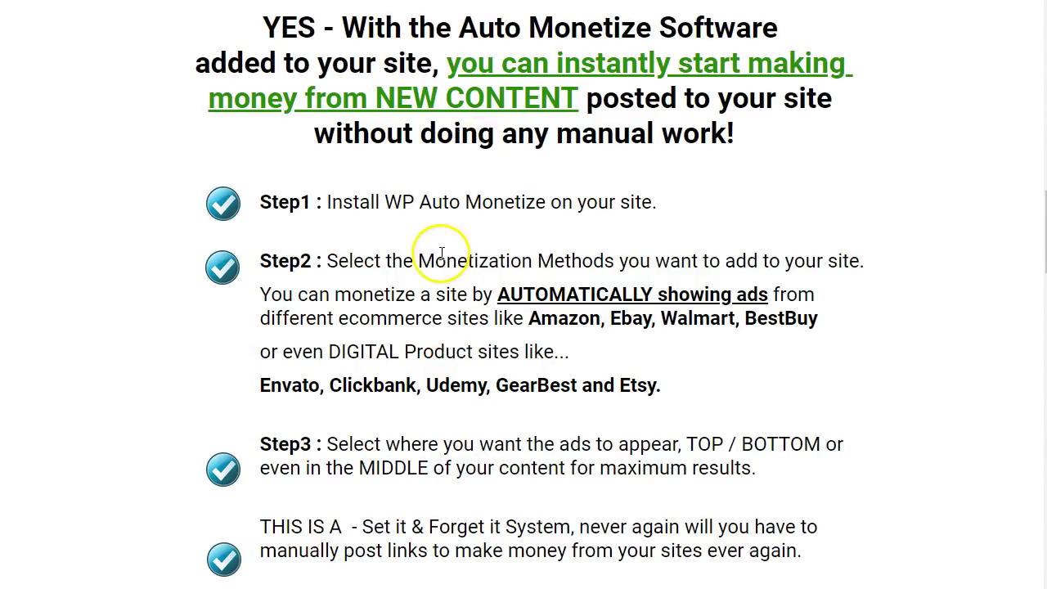
Return to the WP Auto Monetize sales page and review its supported ecommerce sites and the single-site and unlimited license prices
scroll(374, 304, down, 5)
scroll(329, 297, down, 10)
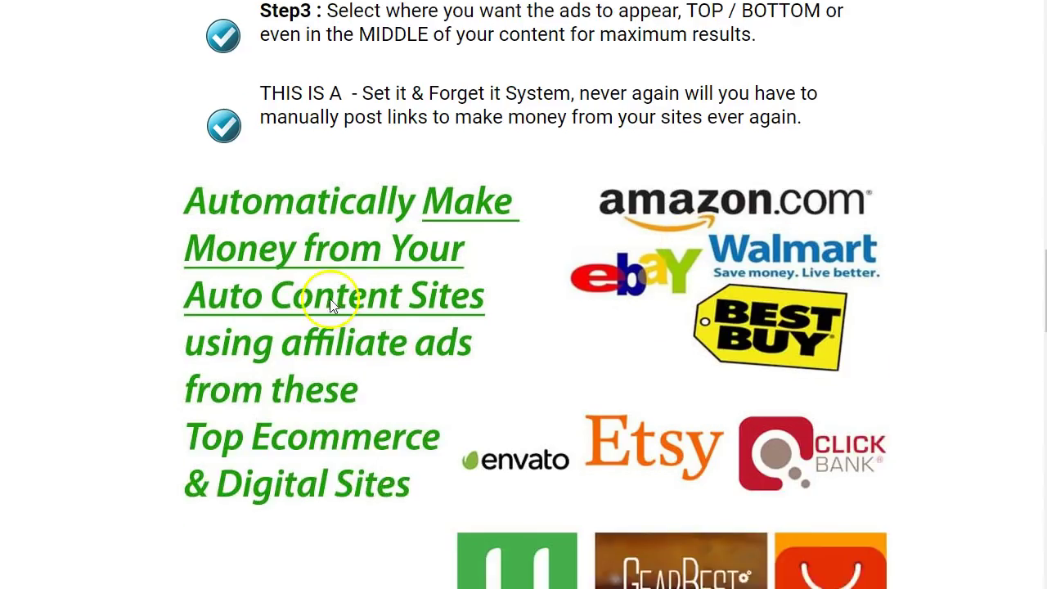
scroll(159, 309, down, 4)
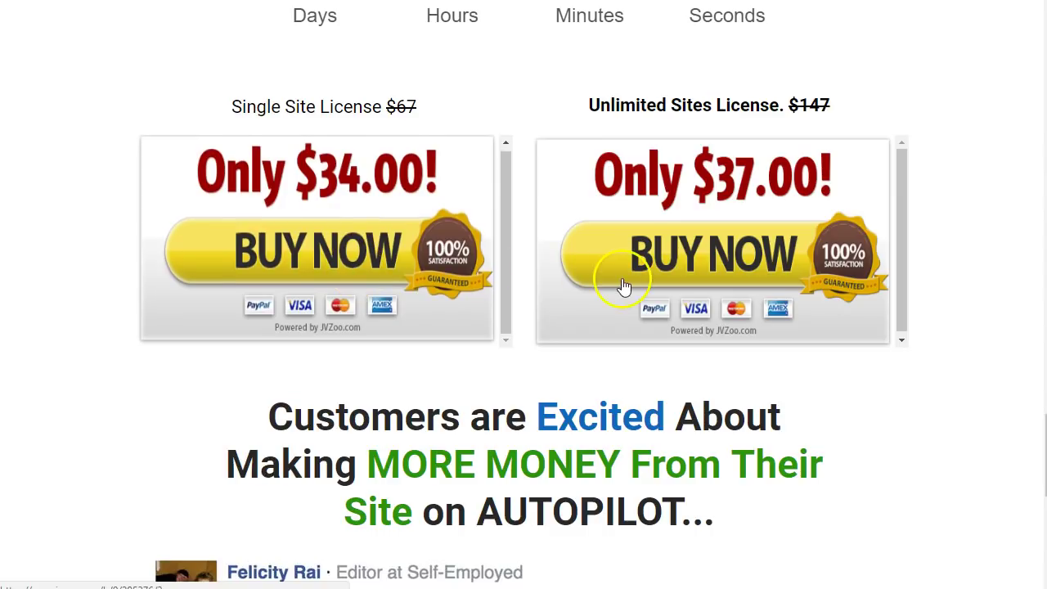
scroll(624, 286, up, 2)
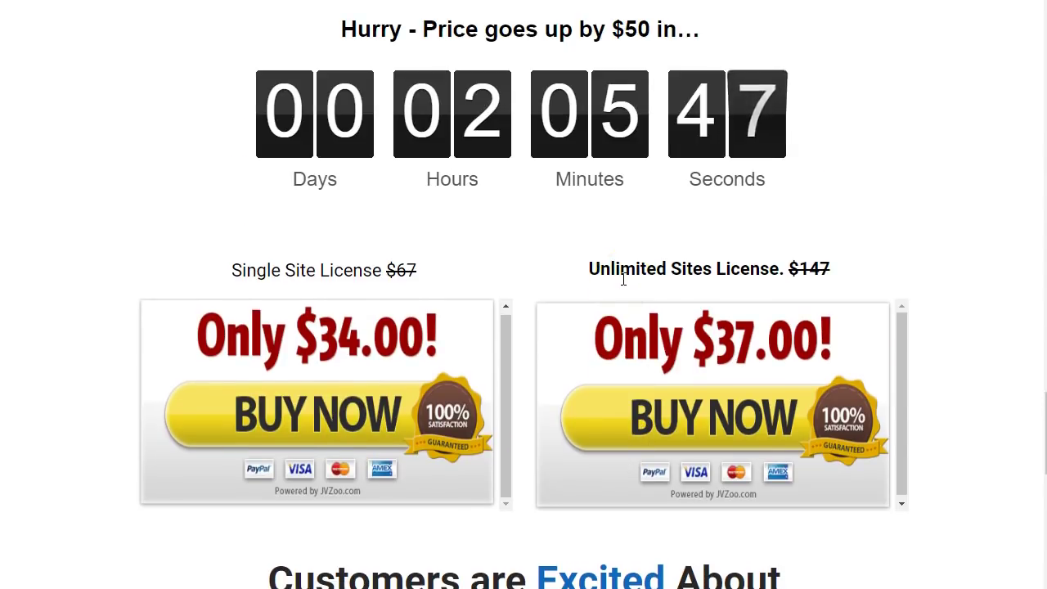
Add up the three product prices, 37 + 37 + 27, in the Windows Calculator and close it
click(476, 241)
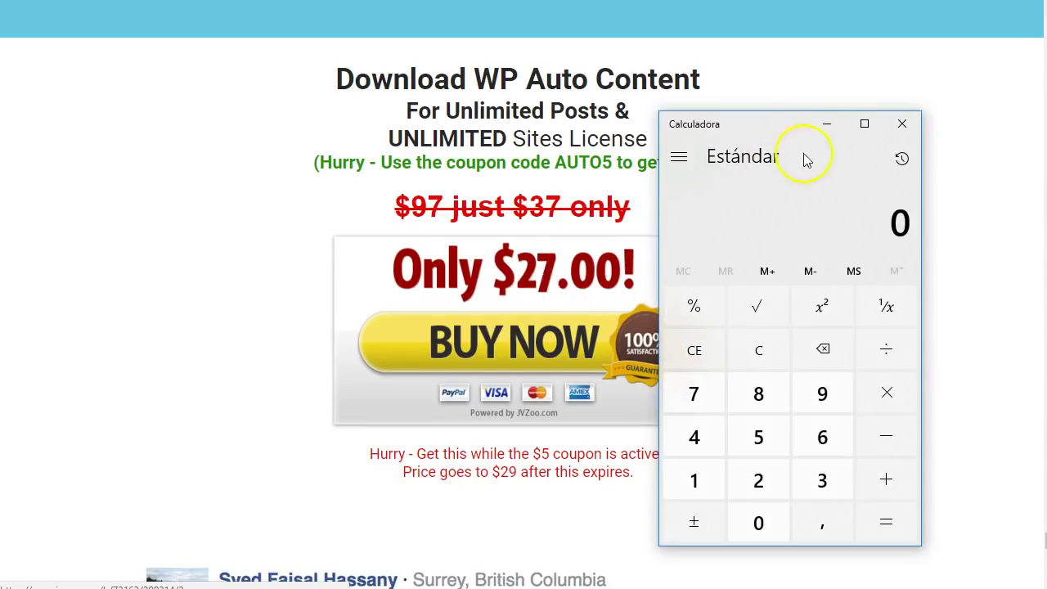
text(3)
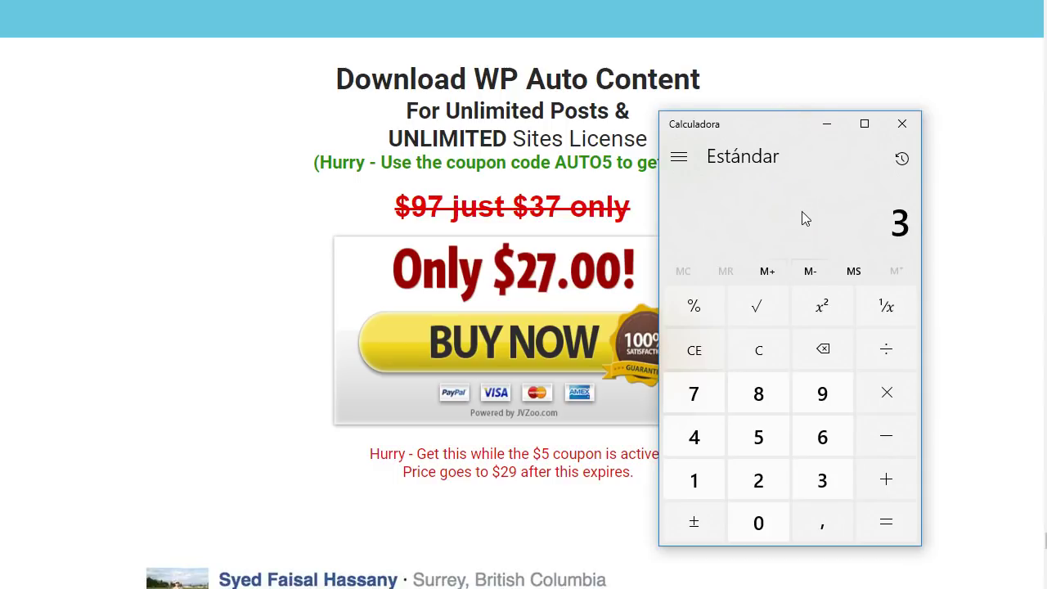
text(7+3737+27)
key(Return)
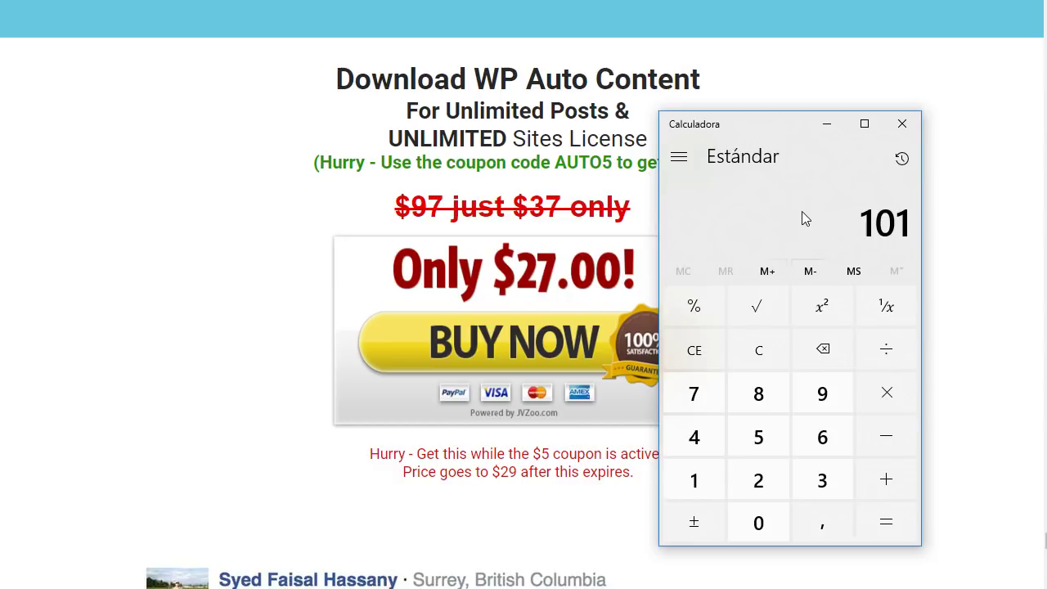
click(901, 124)
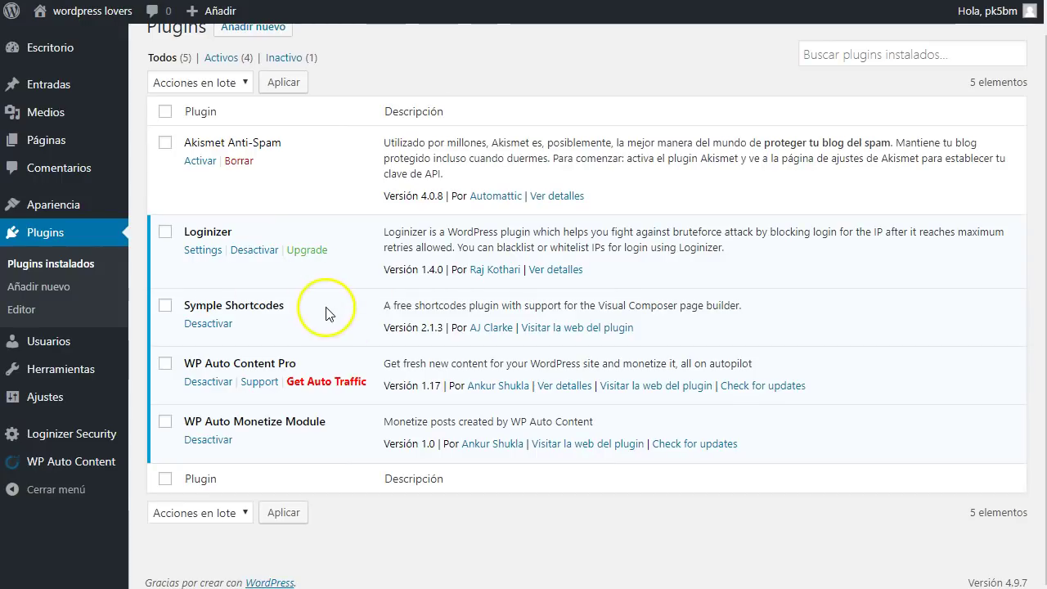
Open the full list of posts in the WordPress dashboard and look over the entries generated by the campaign
mouse_move(58, 86)
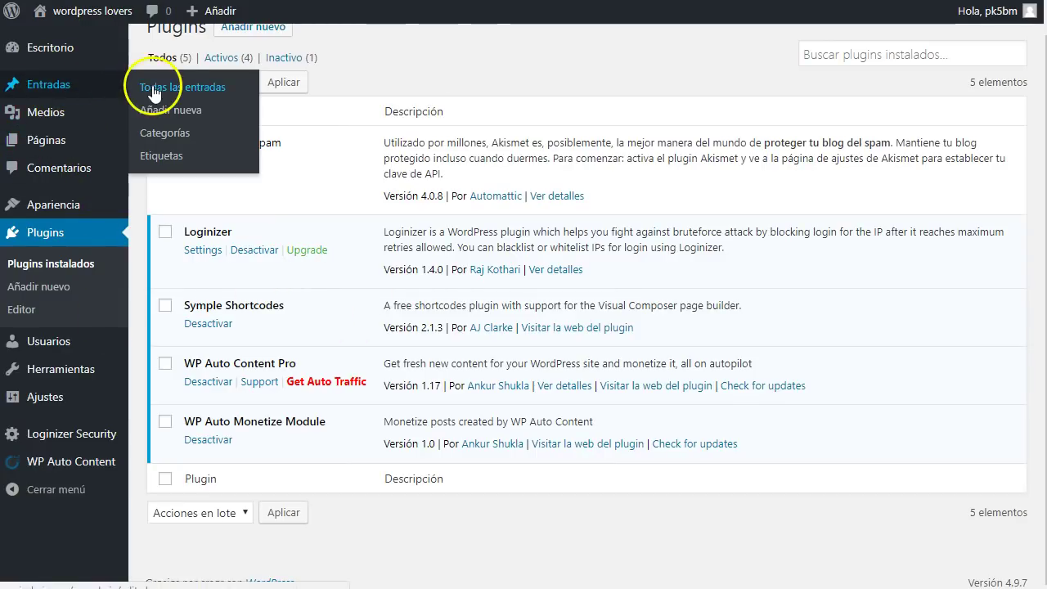
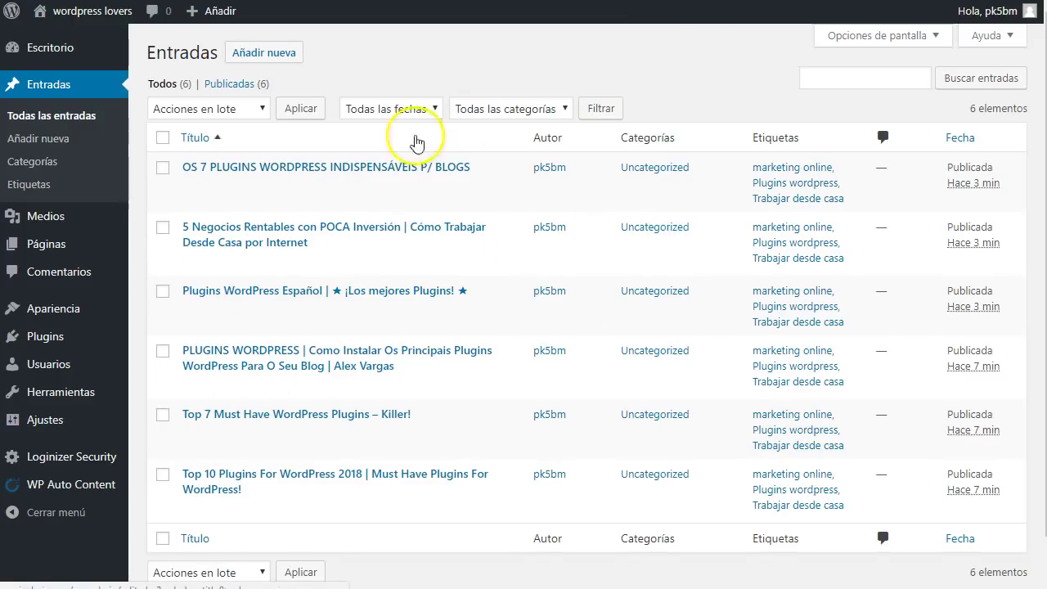
scroll(610, 268, down, 1)
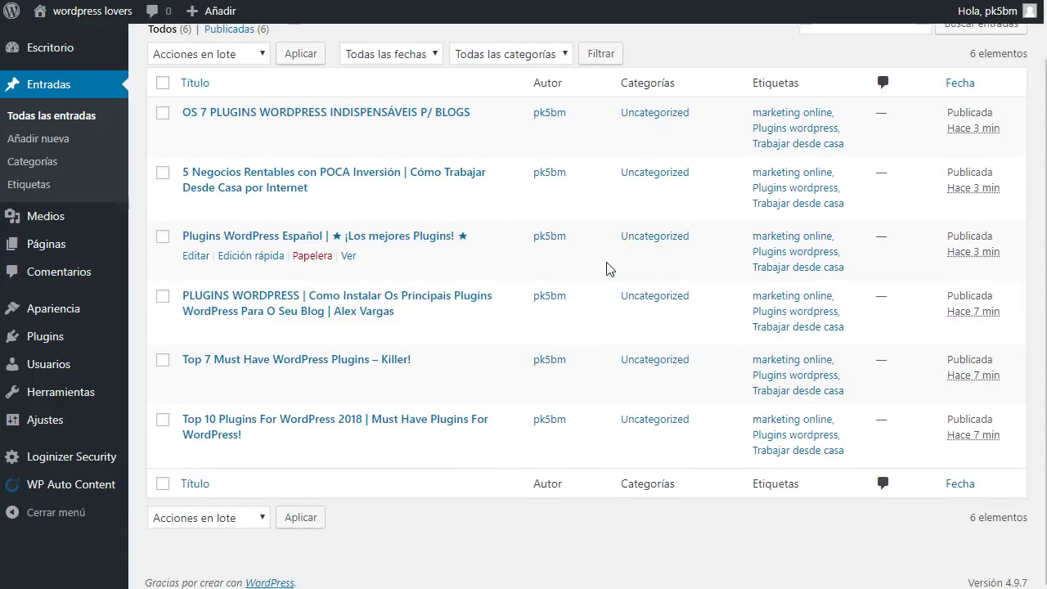
scroll(609, 269, up, 1)
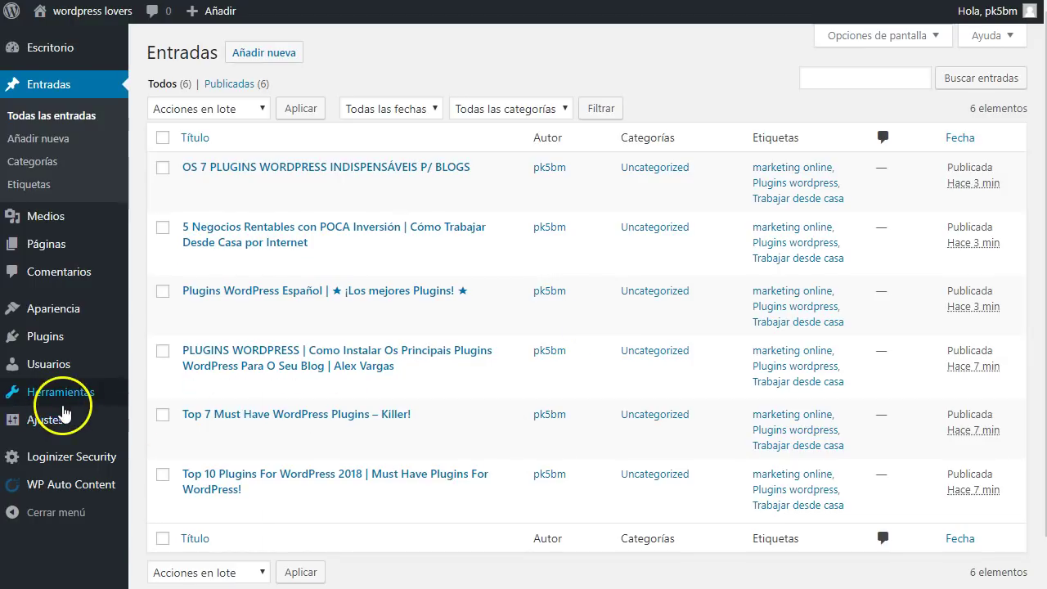
Open the WP Auto Content spinner settings and review the account fields for Spin Rewriter, Spinner Chief, The Best Spinner and WordAI
mouse_move(77, 401)
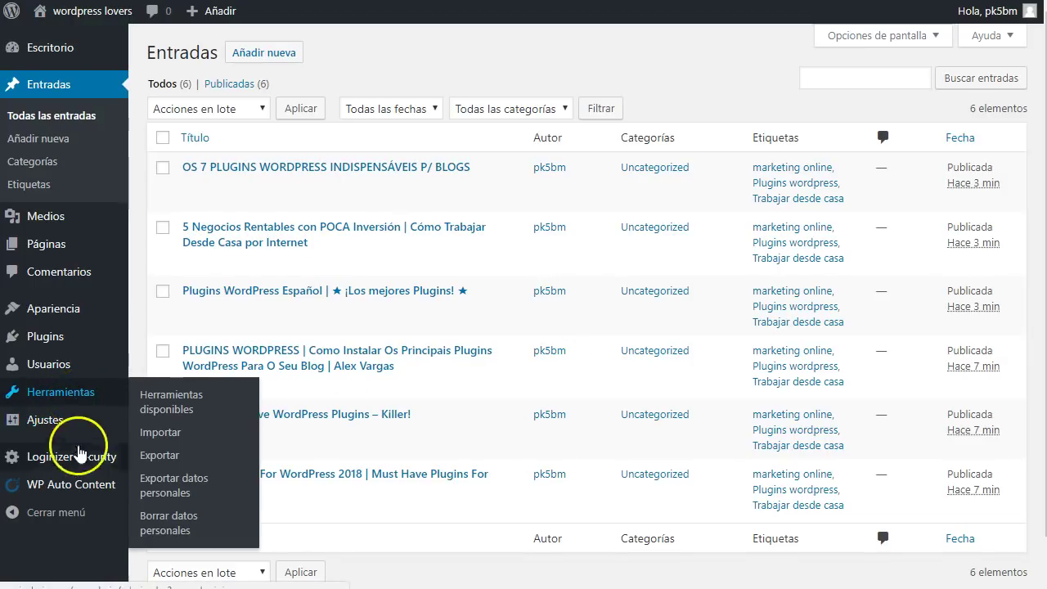
mouse_move(54, 478)
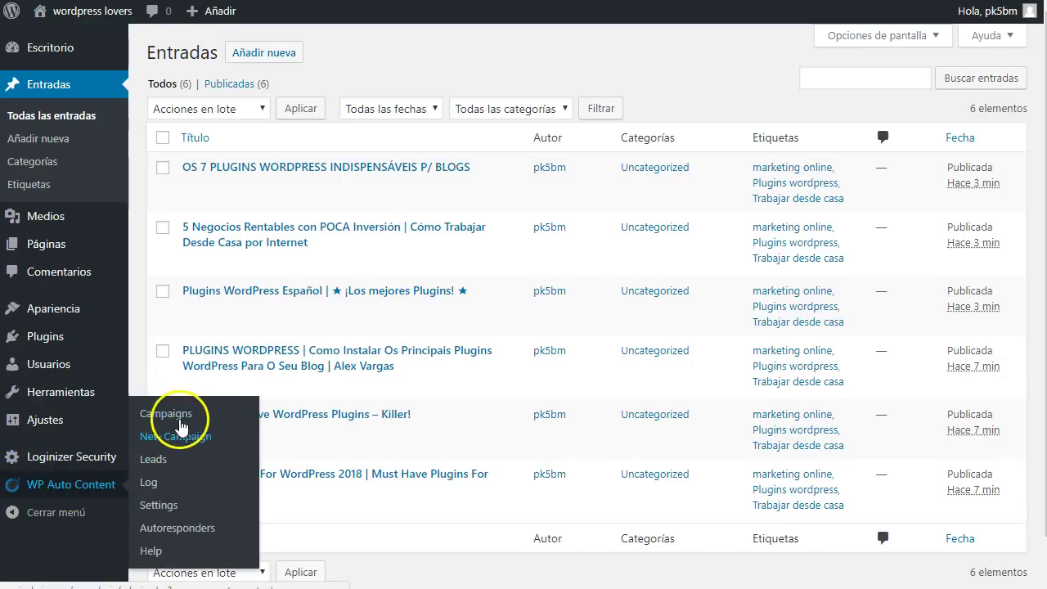
click(161, 508)
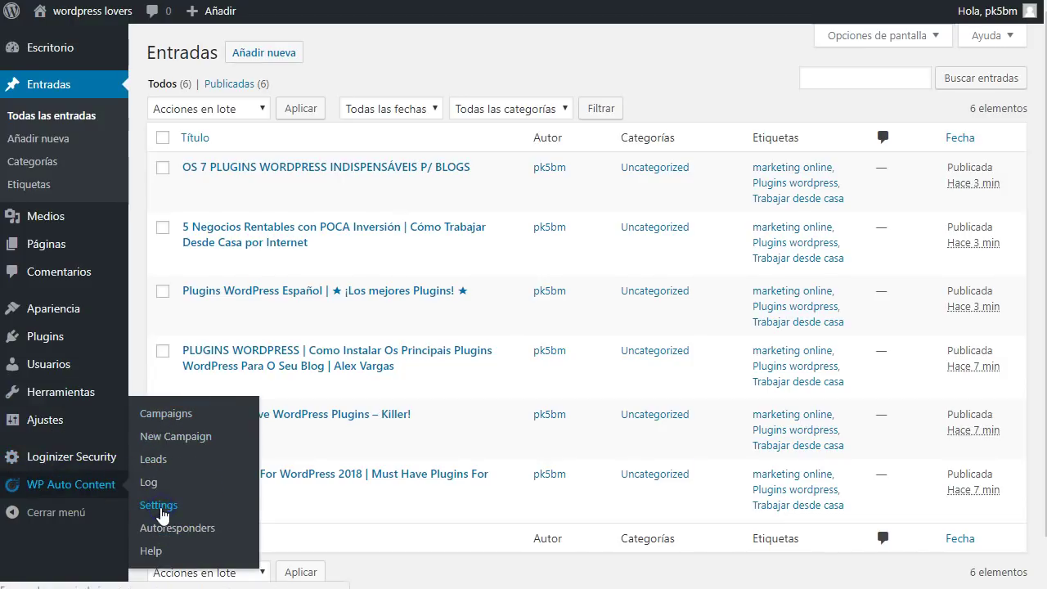
click(494, 158)
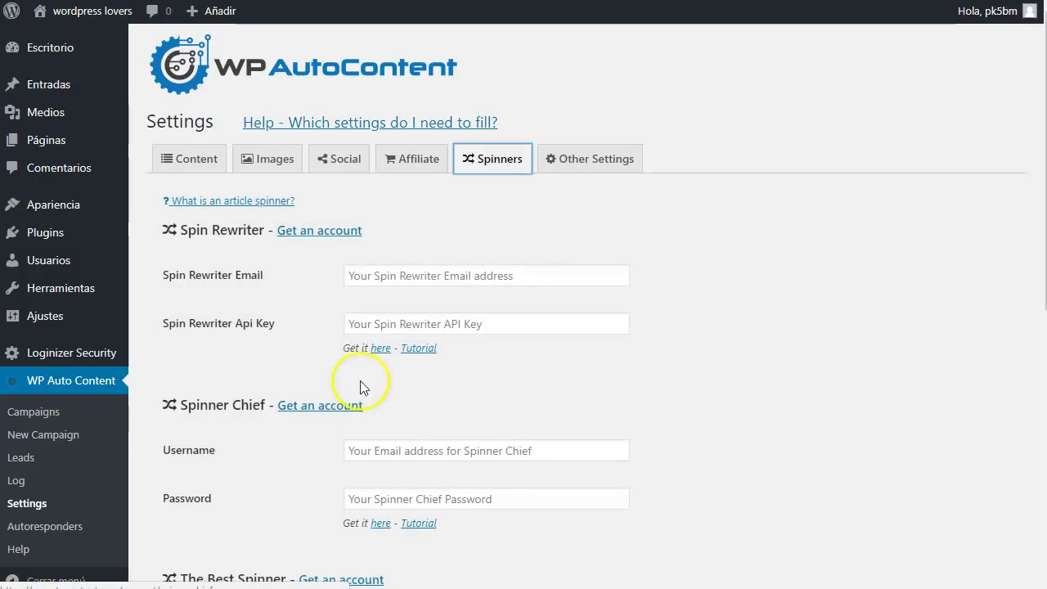
scroll(264, 429, down, 2)
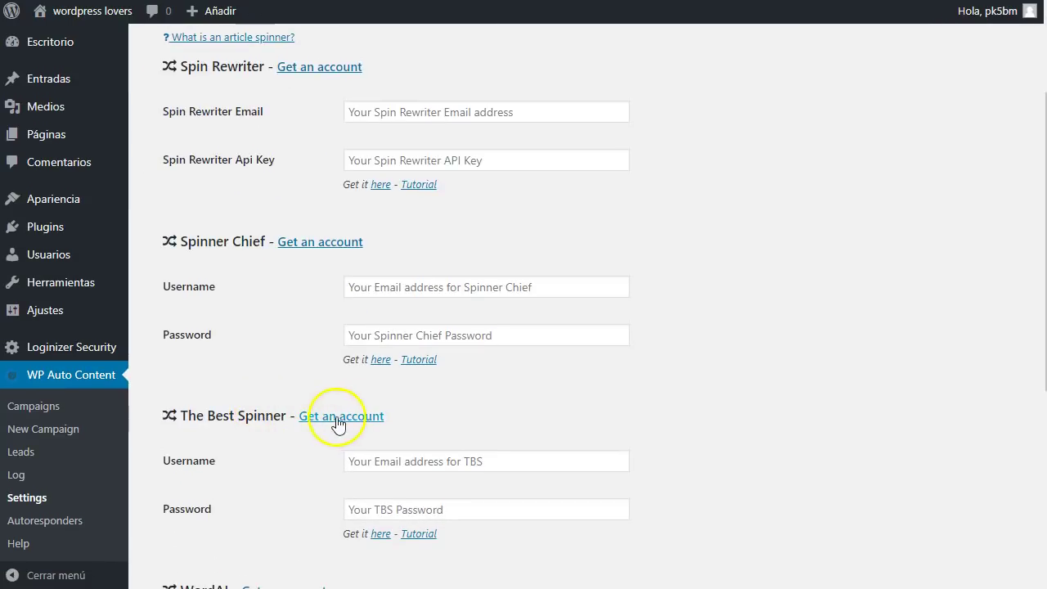
scroll(266, 323, up, 2)
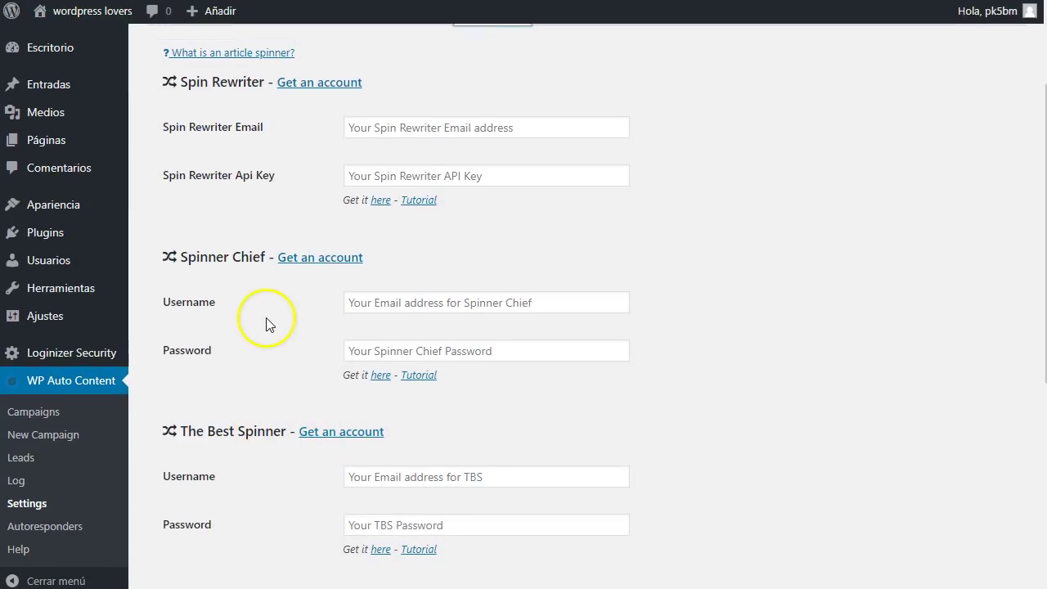
scroll(266, 323, down, 2)
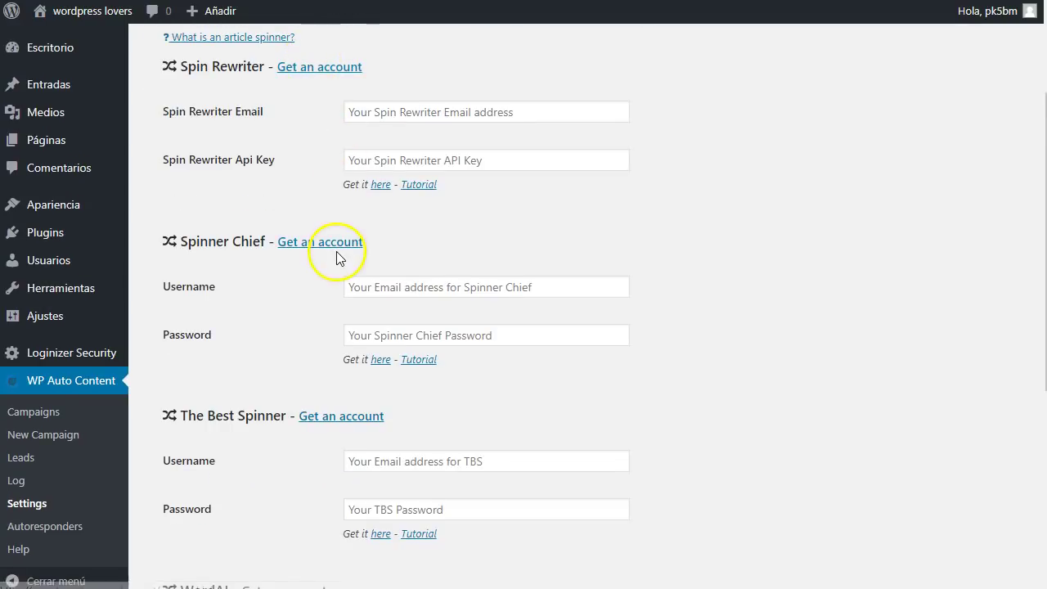
scroll(334, 241, down, 1)
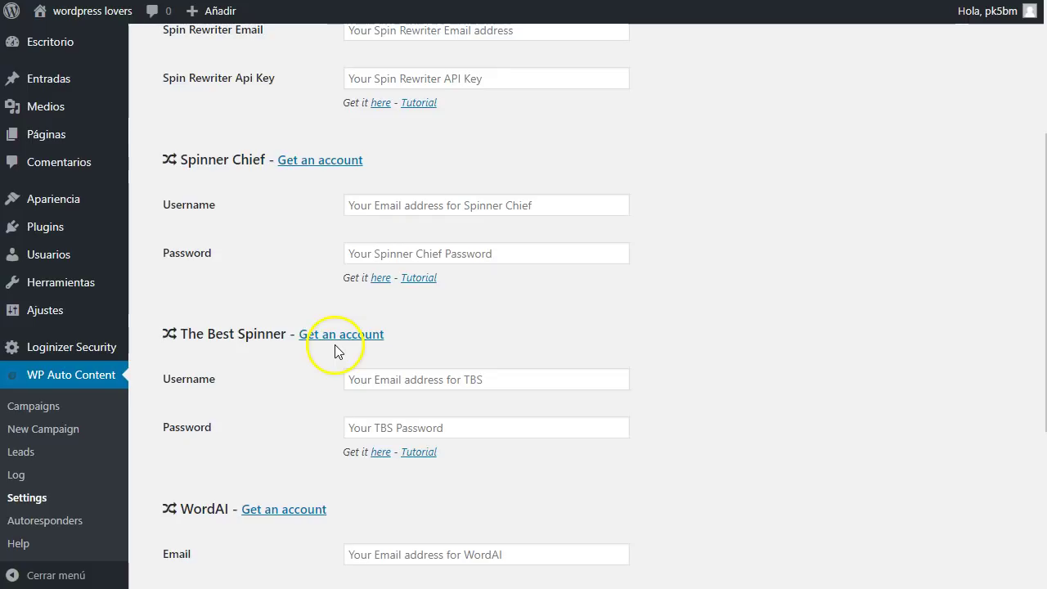
scroll(485, 328, down, 2)
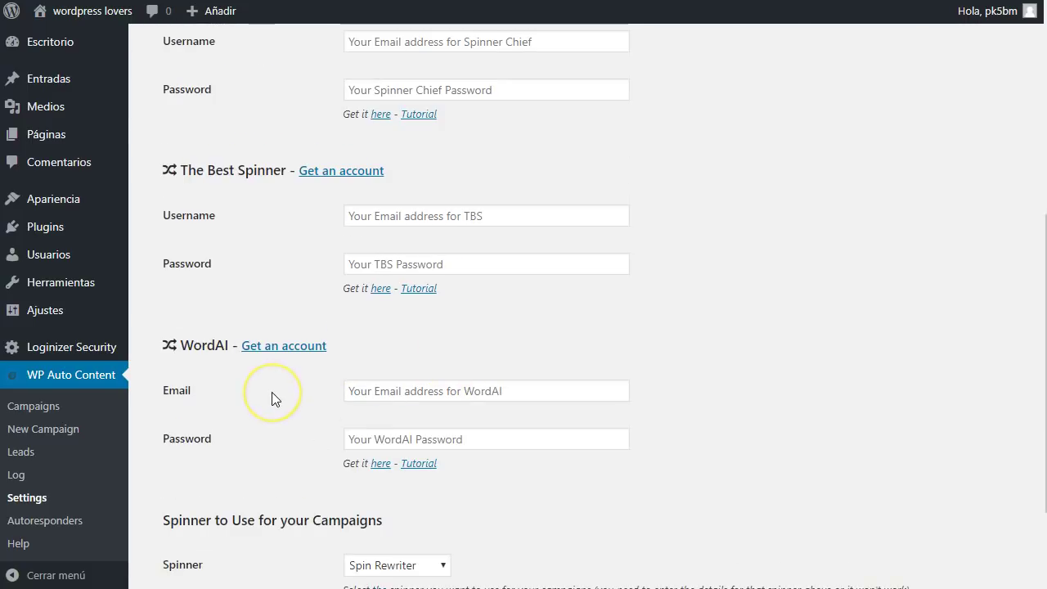
scroll(271, 392, down, 2)
scroll(272, 392, up, 6)
scroll(271, 391, up, 1)
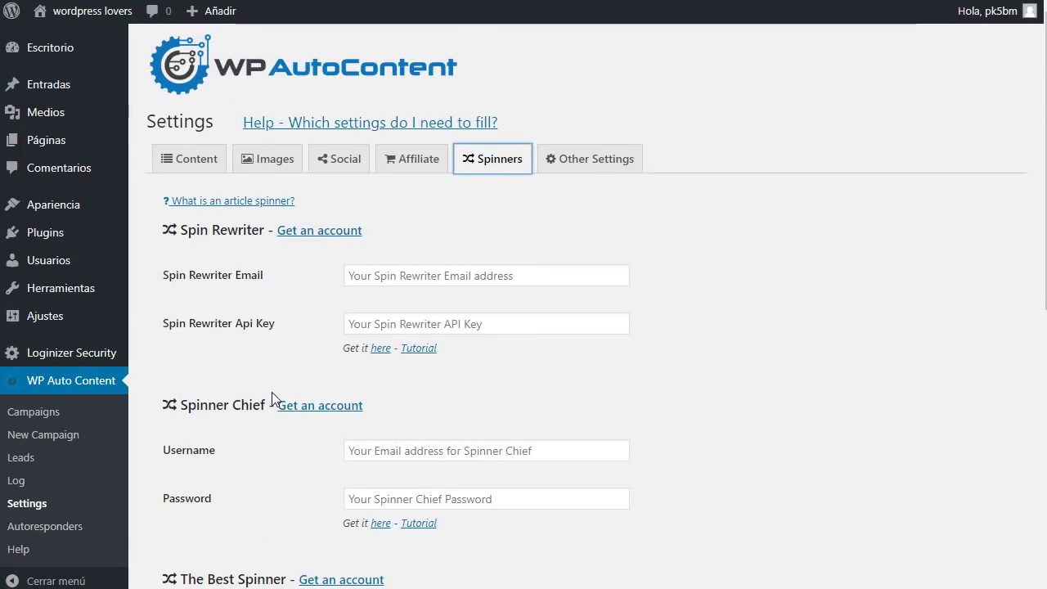
Review the content source settings of WP Auto Content, from Vimeo and EzineArticles through Newsapi and Webhose.io to ArticleForge and ArticleBuilder
click(200, 158)
scroll(243, 309, down, 5)
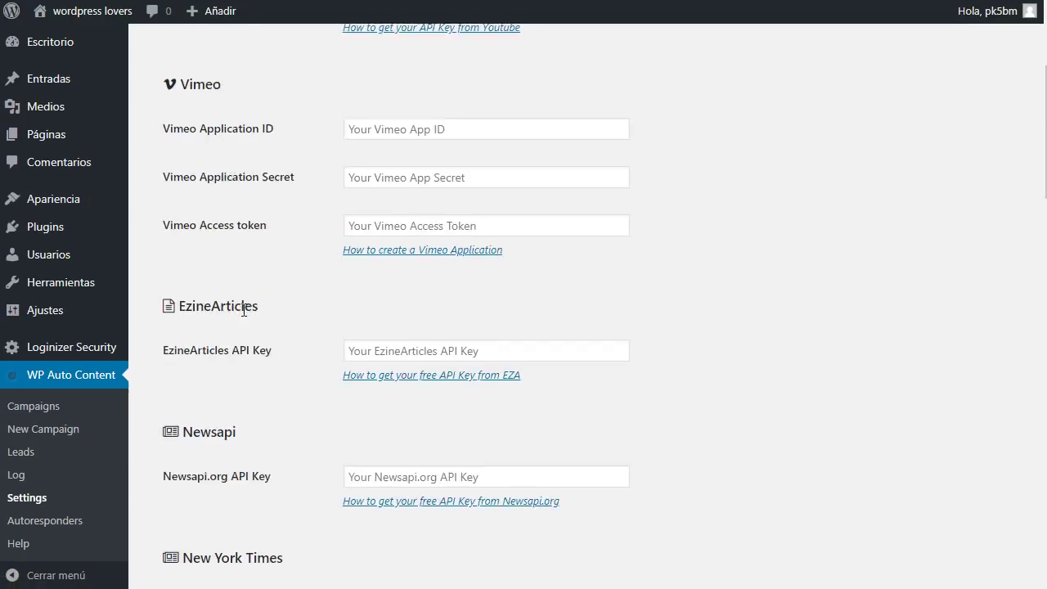
scroll(243, 309, down, 1)
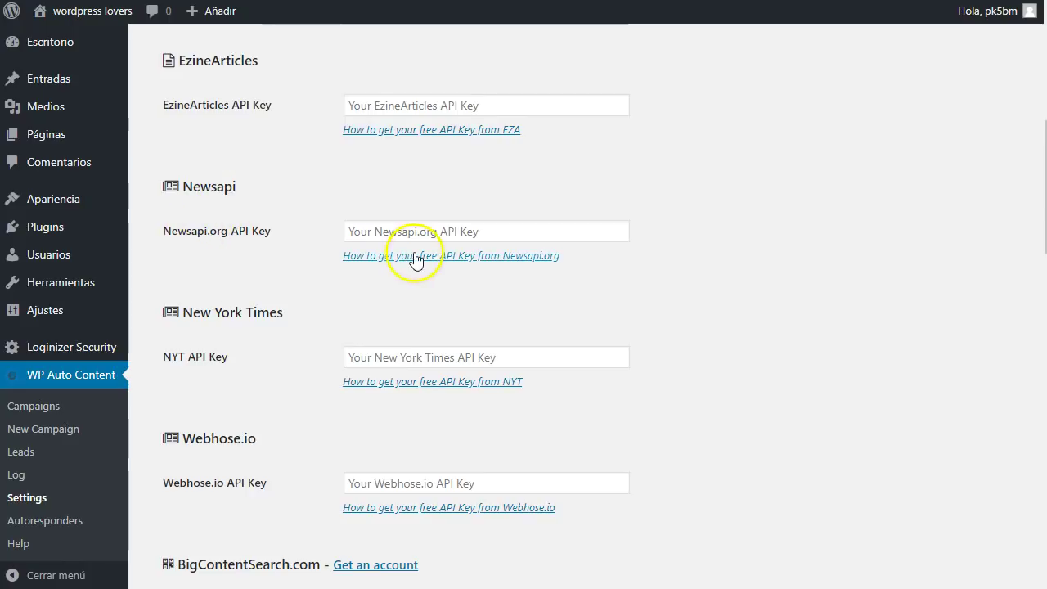
scroll(260, 313, down, 1)
scroll(259, 313, down, 1)
scroll(270, 283, down, 1)
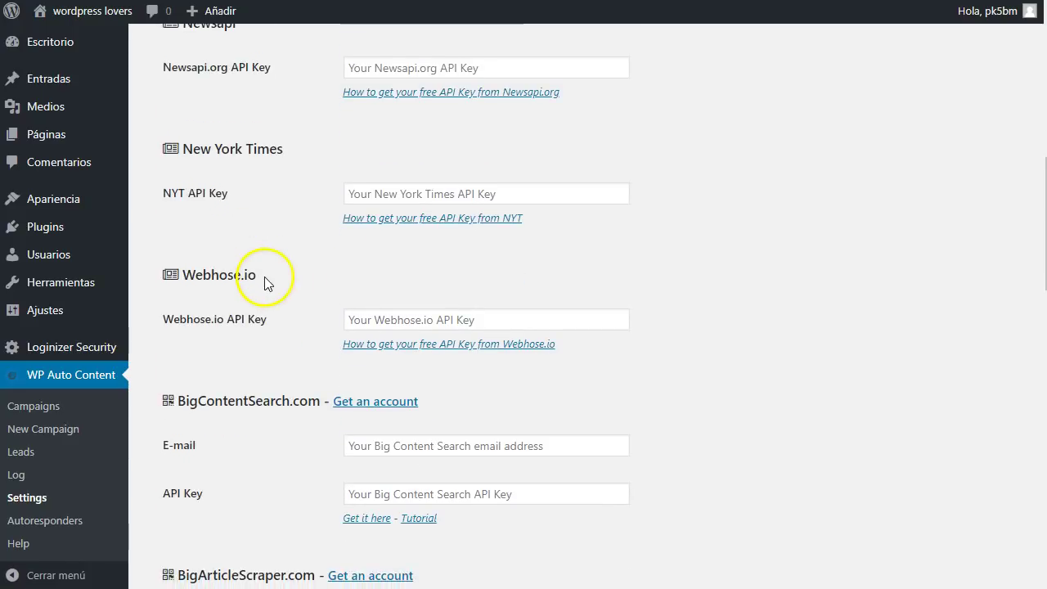
scroll(221, 283, down, 3)
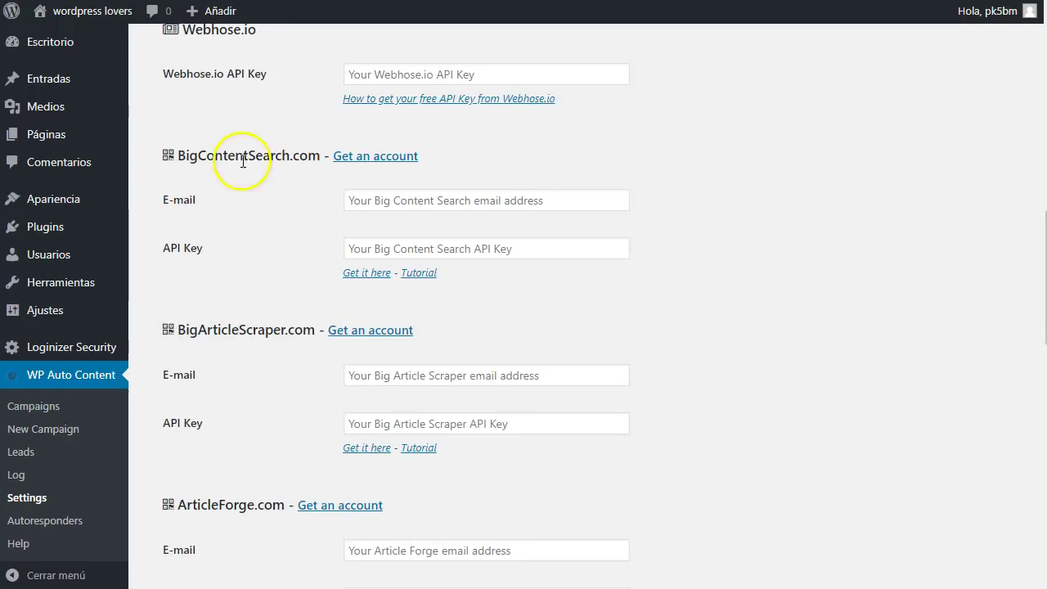
scroll(242, 159, down, 2)
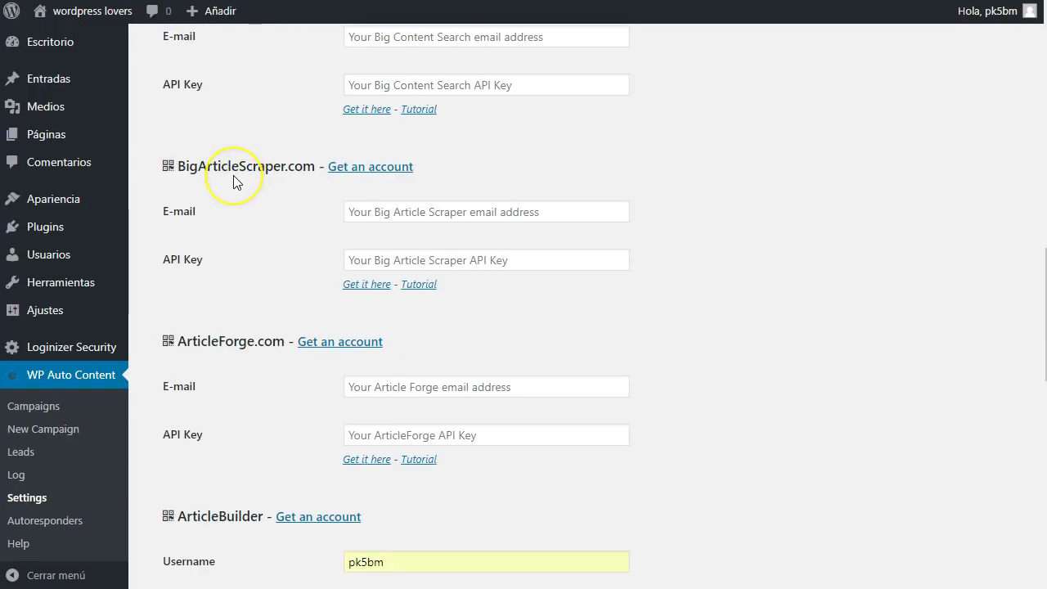
scroll(211, 262, down, 3)
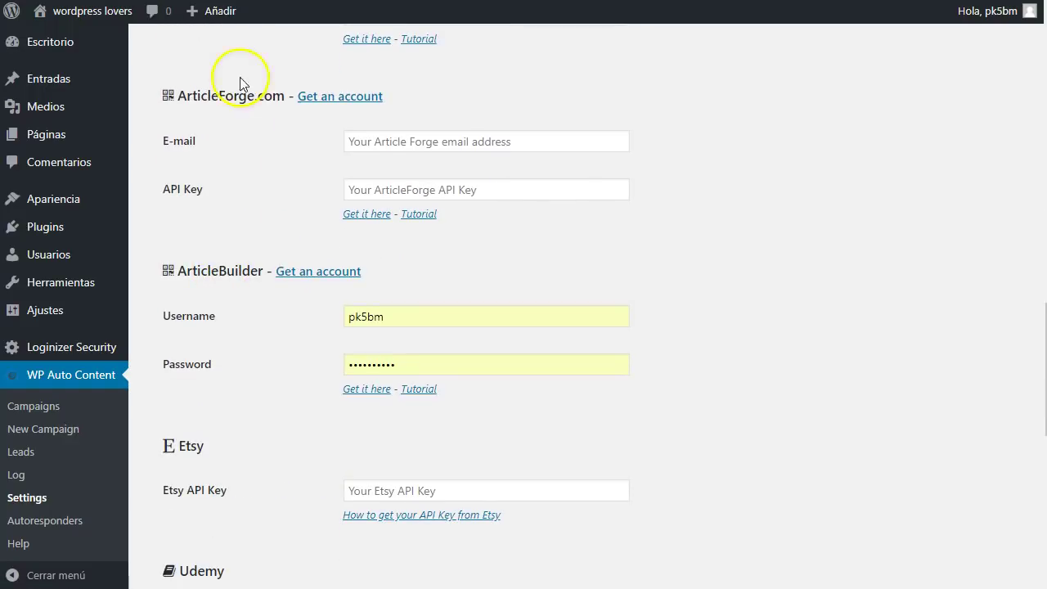
scroll(244, 426, up, 13)
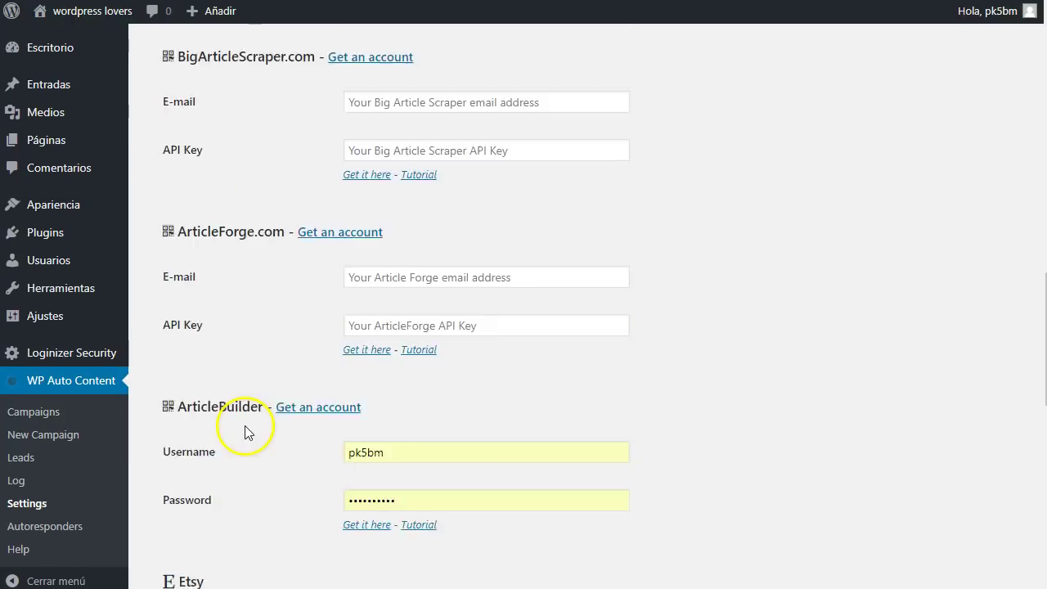
Return to the WP Auto Content campaigns list and look at the "lista privada" campaign entry
click(40, 415)
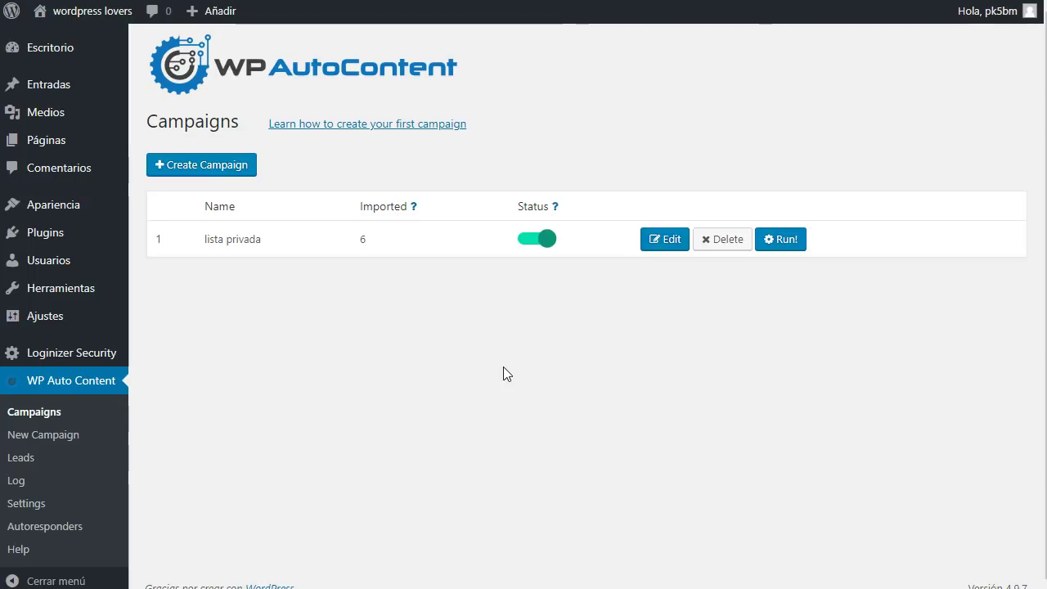
click(382, 379)
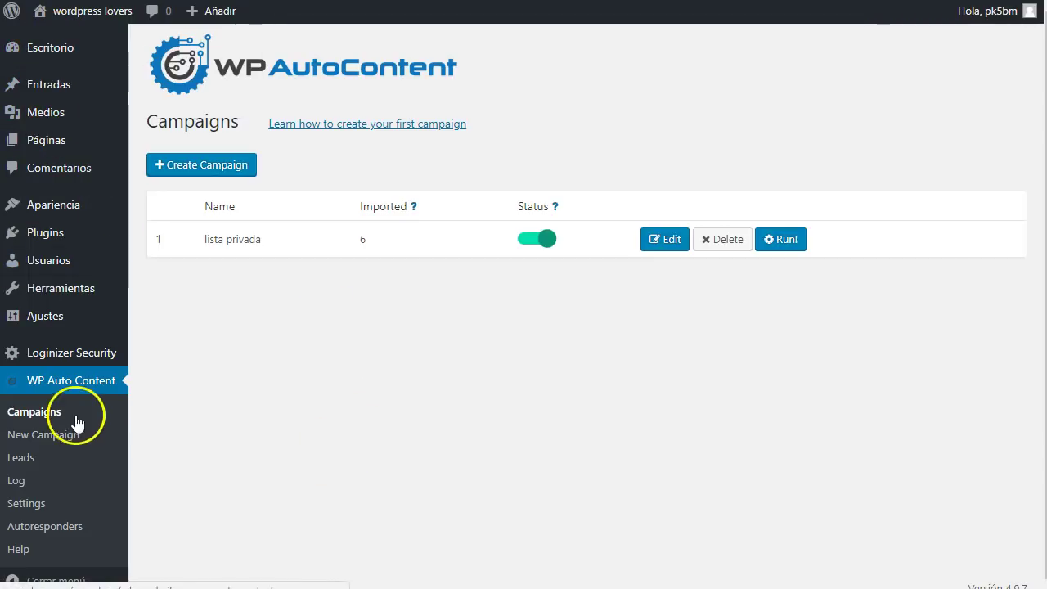
click(82, 387)
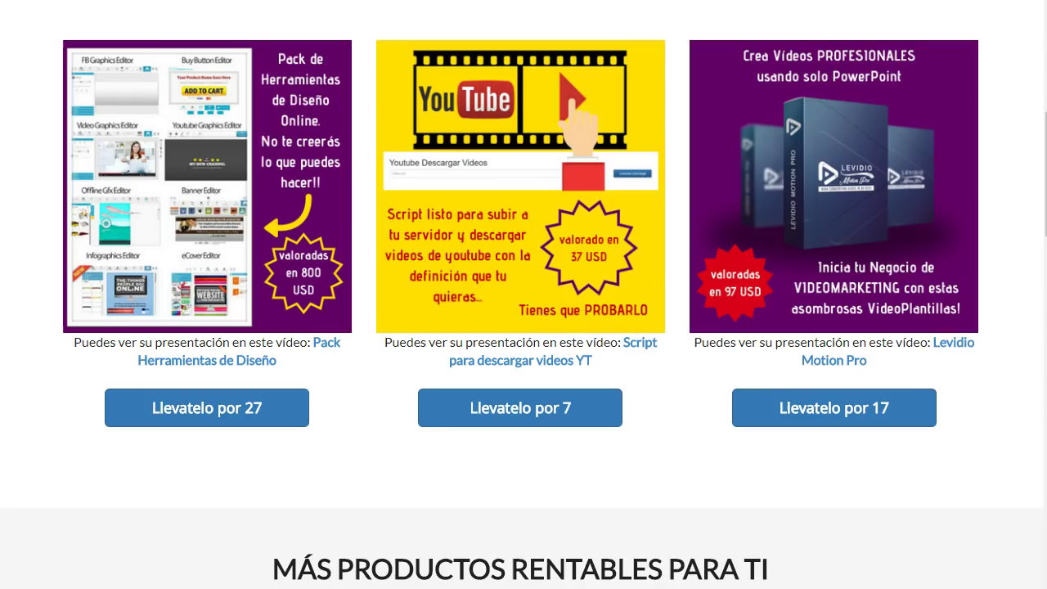
On the Lista Privada sales page, review the welcome banner, its "¡Sin la membresía mensual!" line and the Especial del Mes offers
scroll(379, 202, up, 6)
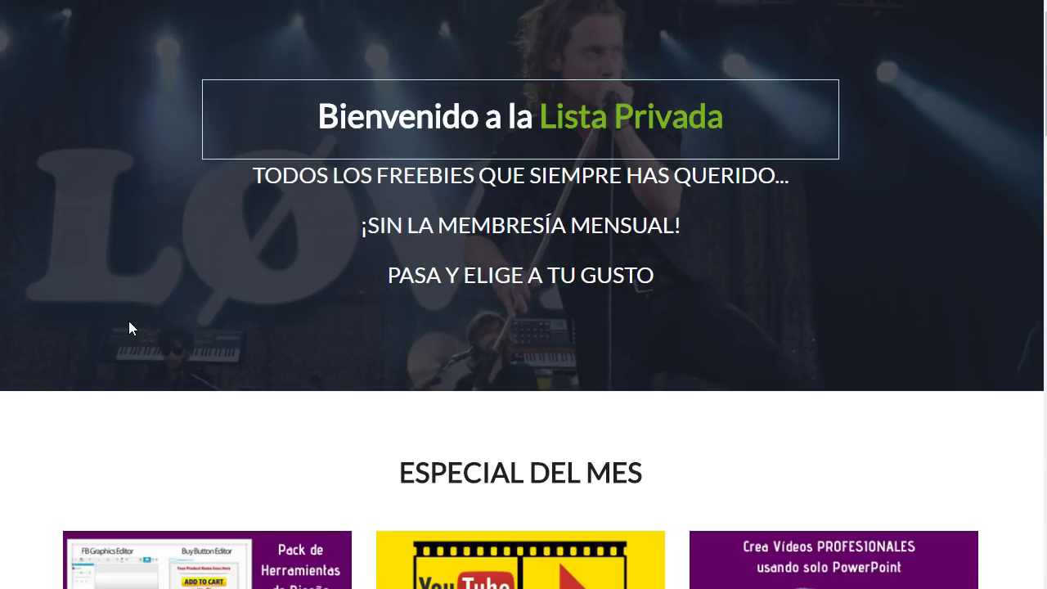
click(132, 415)
click(288, 66)
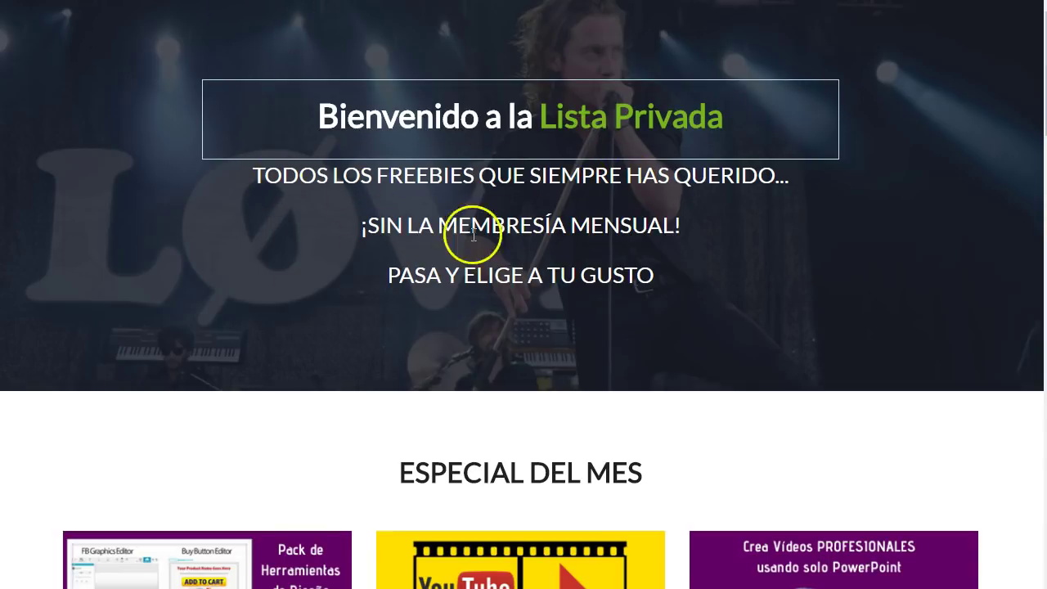
drag(367, 227, 678, 227)
click(572, 248)
scroll(491, 270, down, 2)
scroll(401, 304, down, 3)
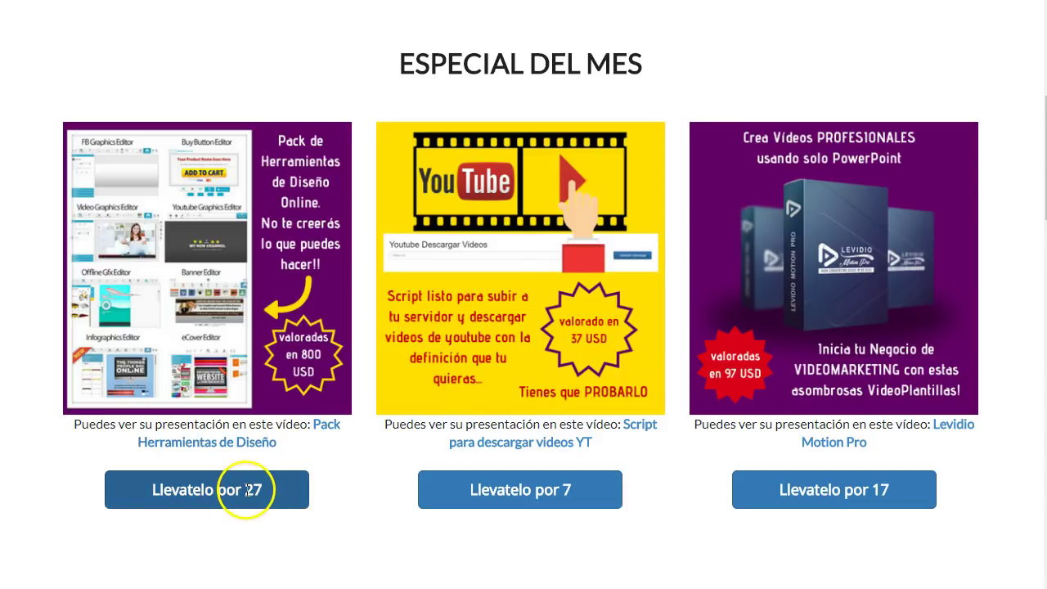
Look through the products and prices under "Más productos rentables para ti" and return to the start of the page
scroll(810, 393, down, 6)
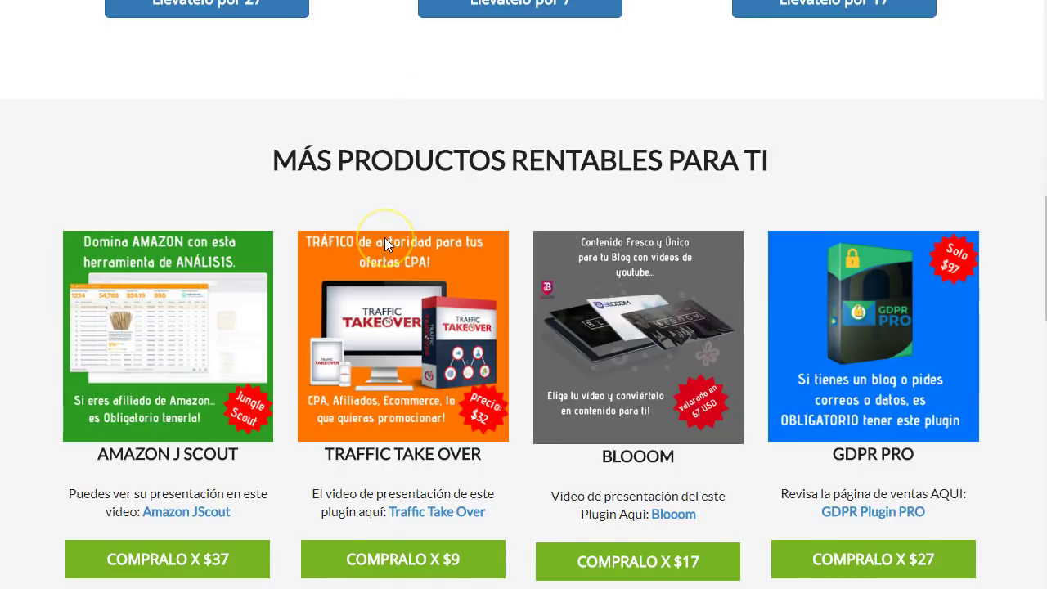
scroll(384, 237, down, 2)
scroll(385, 237, down, 2)
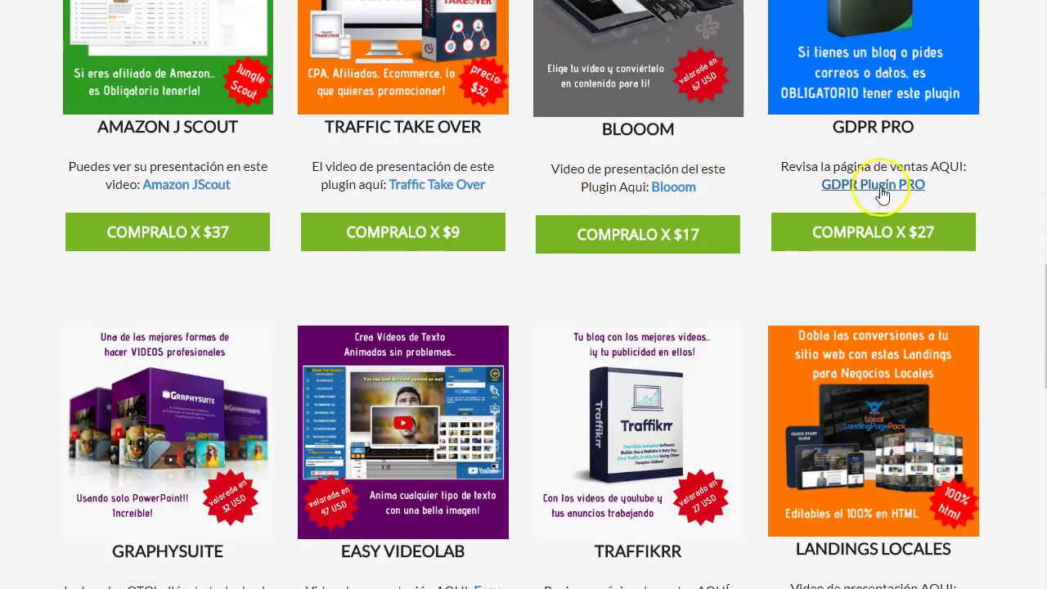
scroll(538, 358, down, 4)
scroll(537, 363, down, 1)
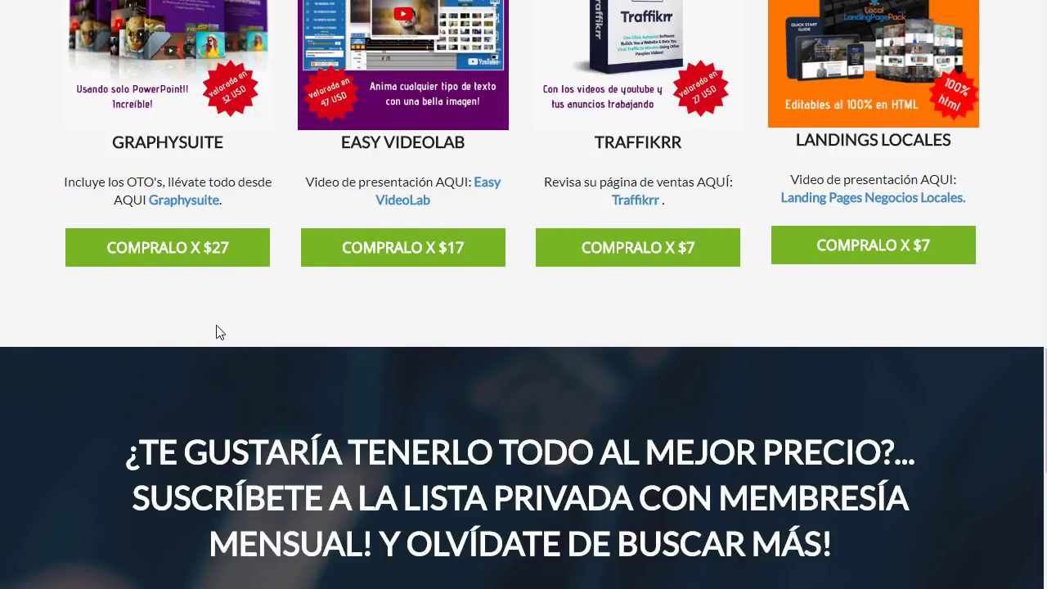
scroll(217, 332, up, 2)
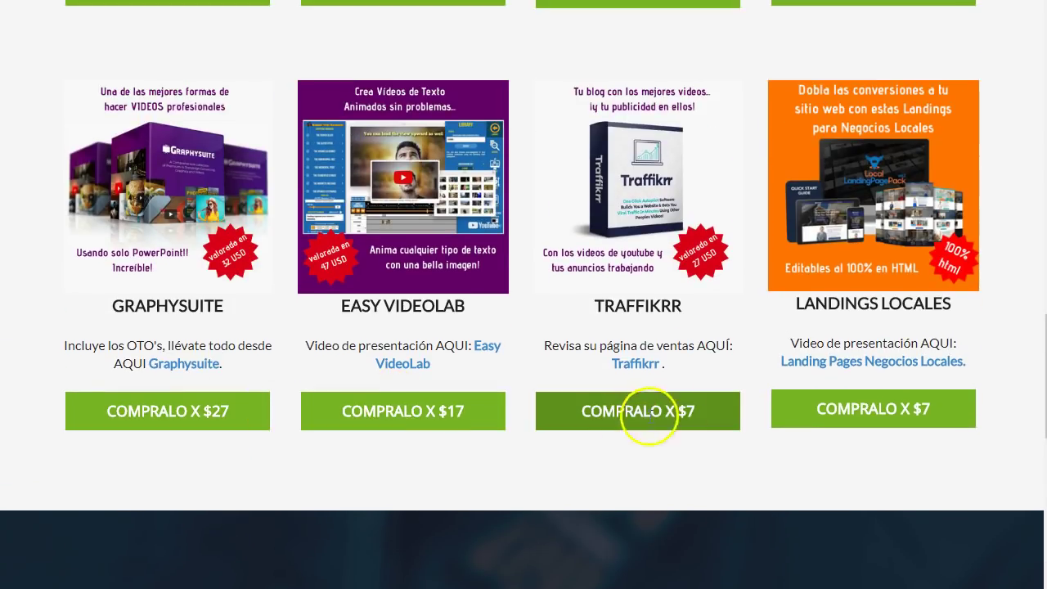
scroll(505, 295, up, 10)
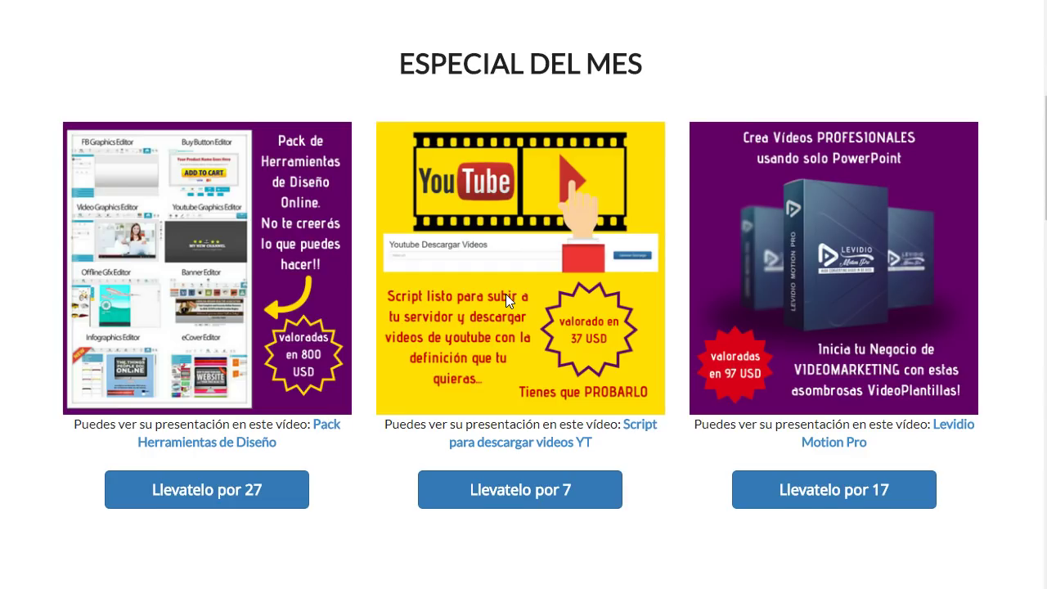
scroll(505, 299, up, 5)
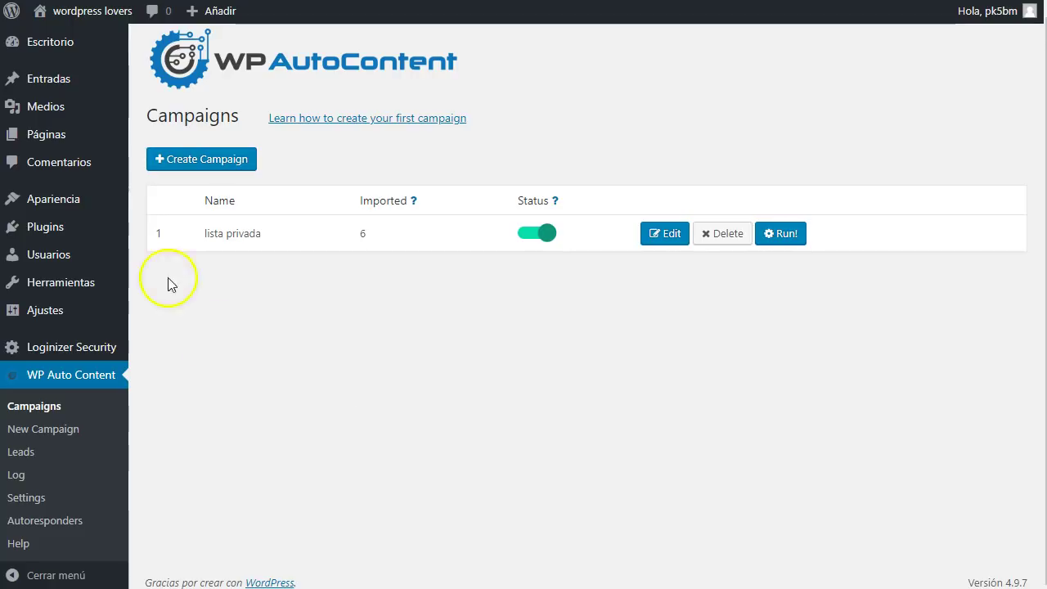
Go back to the WordPress dashboard and check the full list of posts imported by the campaign
mouse_move(63, 78)
click(168, 82)
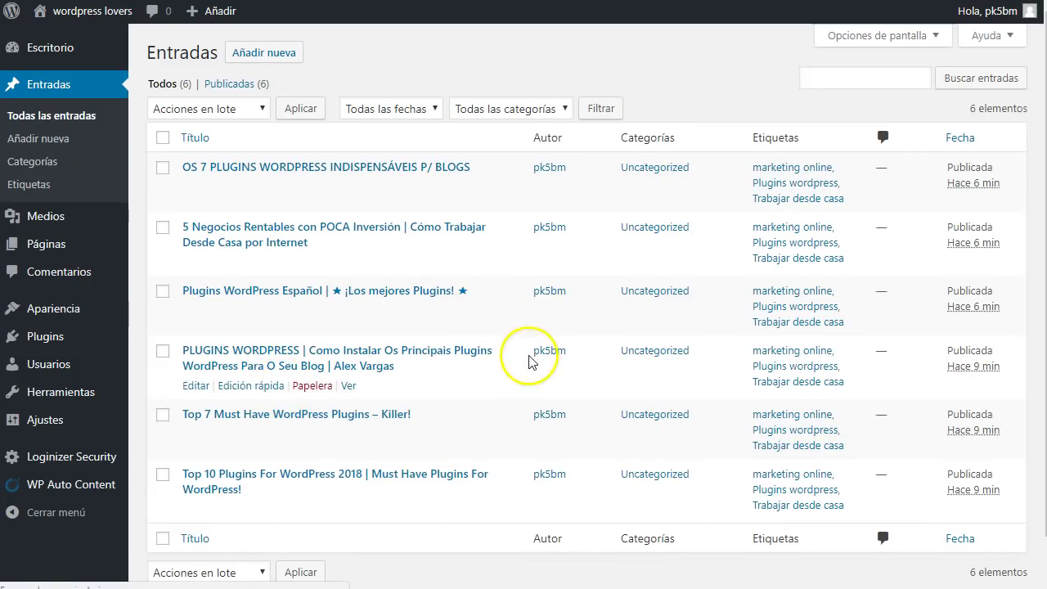
scroll(529, 360, down, 2)
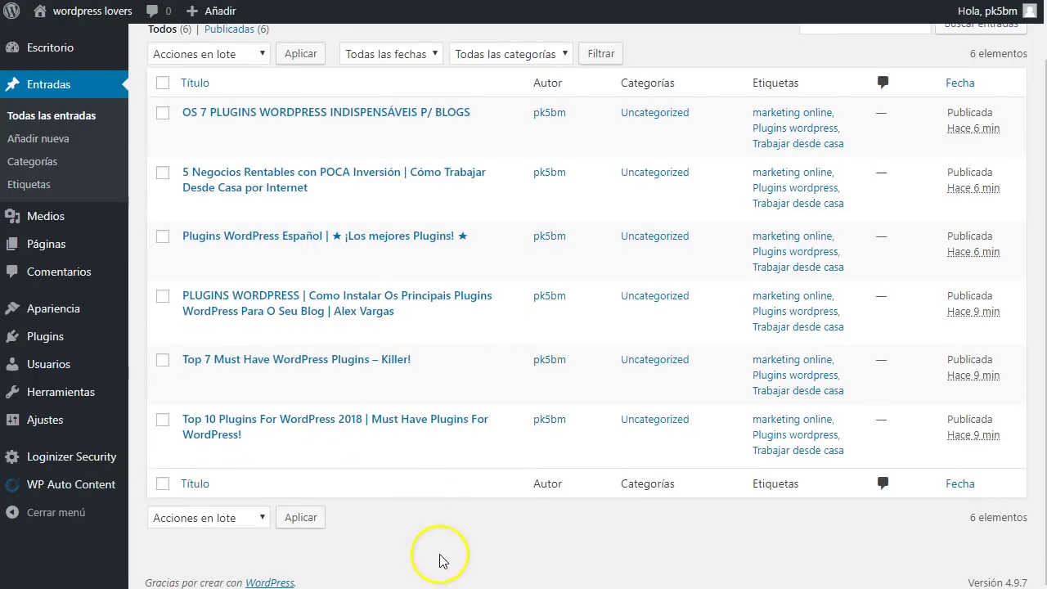